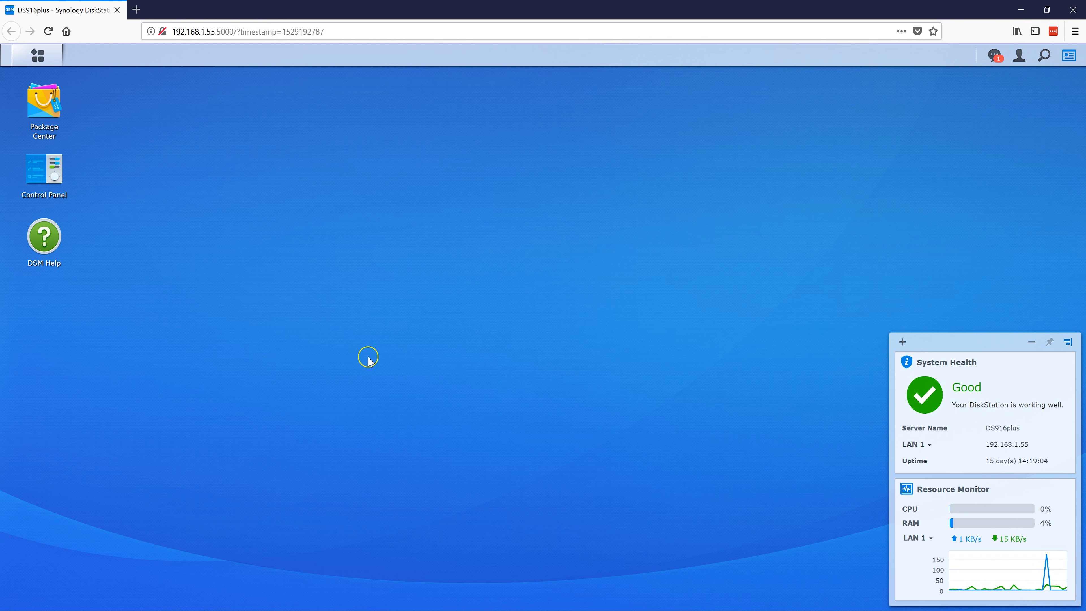
Step: In Control Panel's Advanced Mode, enable 'Automatically redirect HTTP connections to HTTPS' under Network > DSM Settings and apply
{"action": "left_click", "coordinate": [57, 202]}
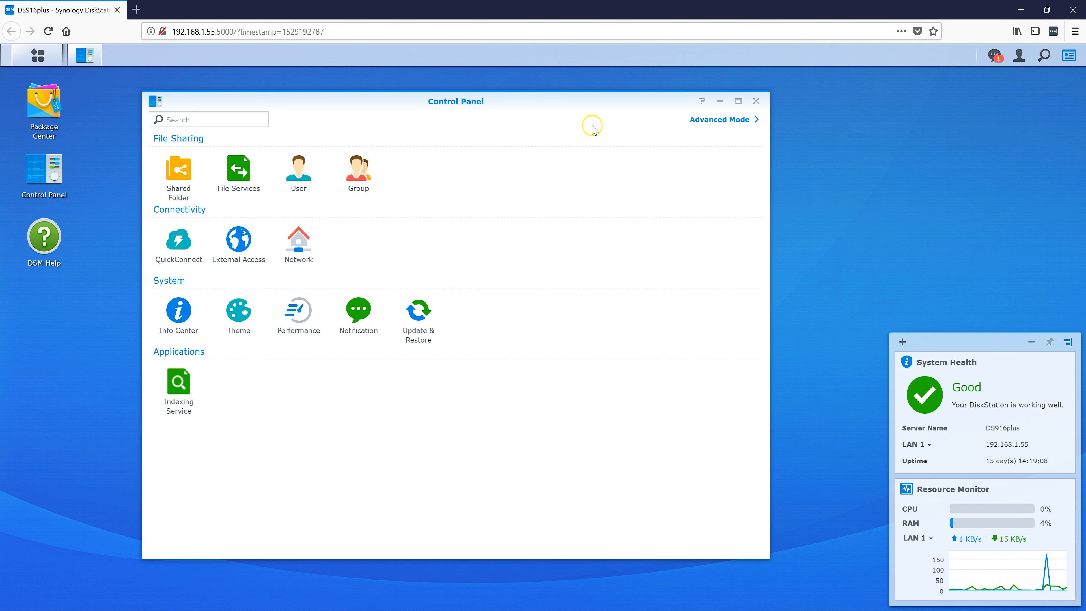
{"action": "left_click", "coordinate": [717, 127]}
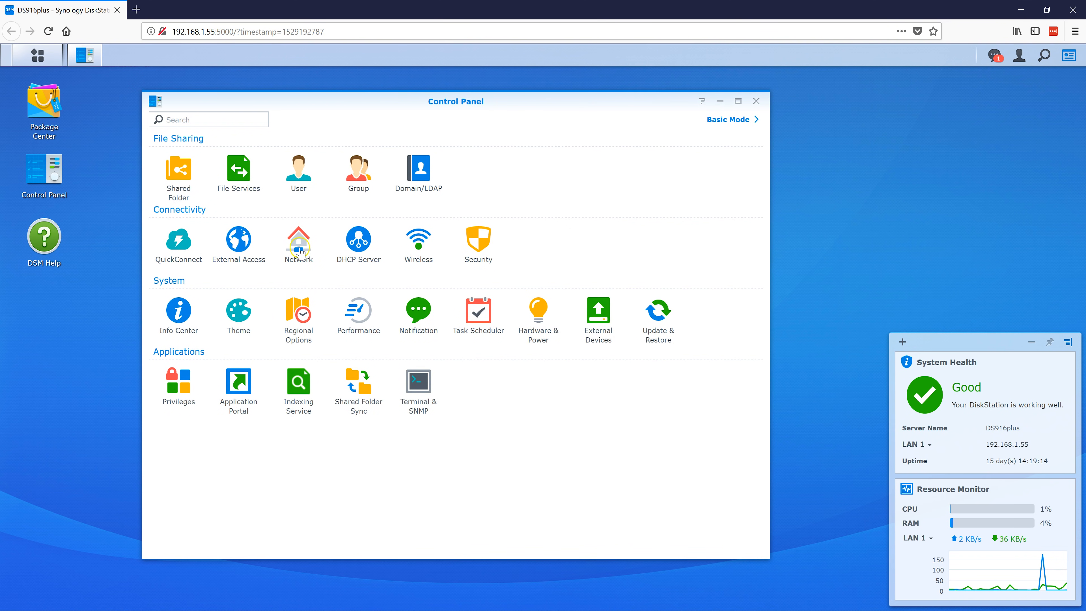
{"action": "left_click_drag", "start_coordinate": [295, 251], "coordinate": [293, 252]}
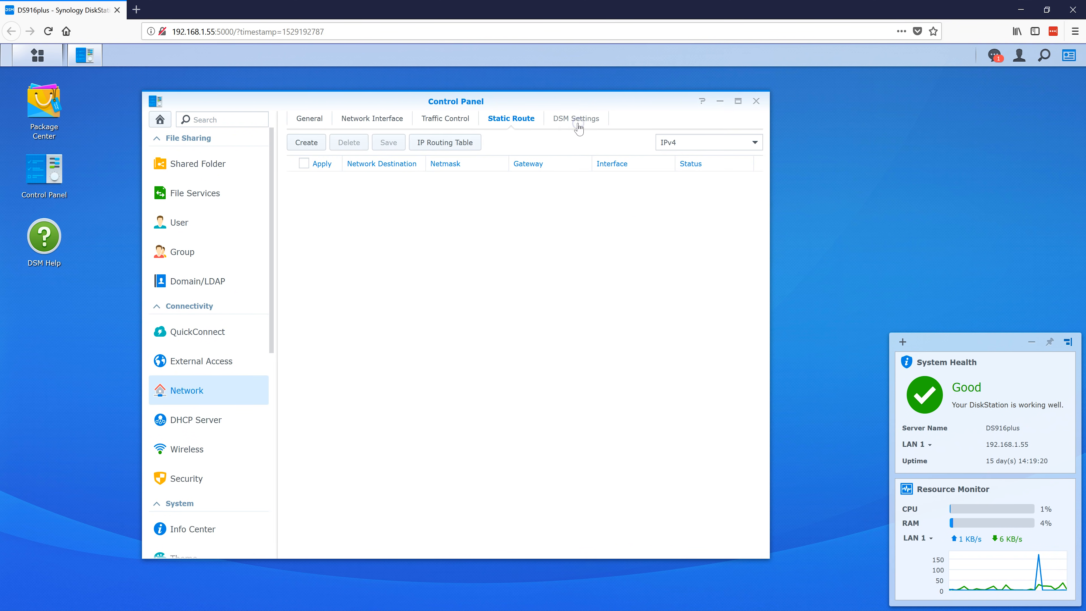
{"action": "left_click", "coordinate": [575, 120]}
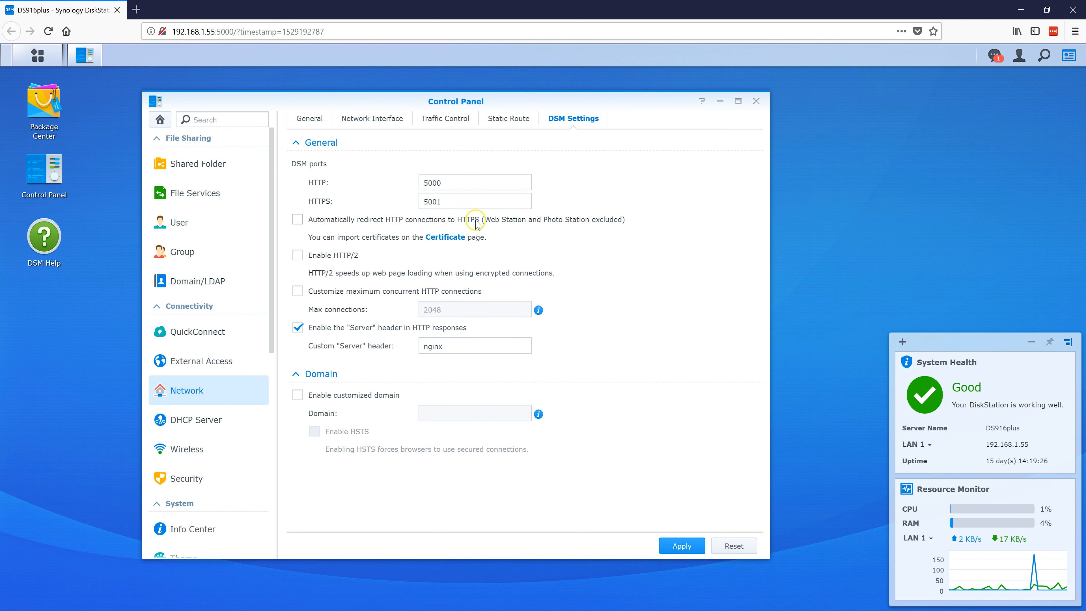
{"action": "left_click", "coordinate": [297, 220]}
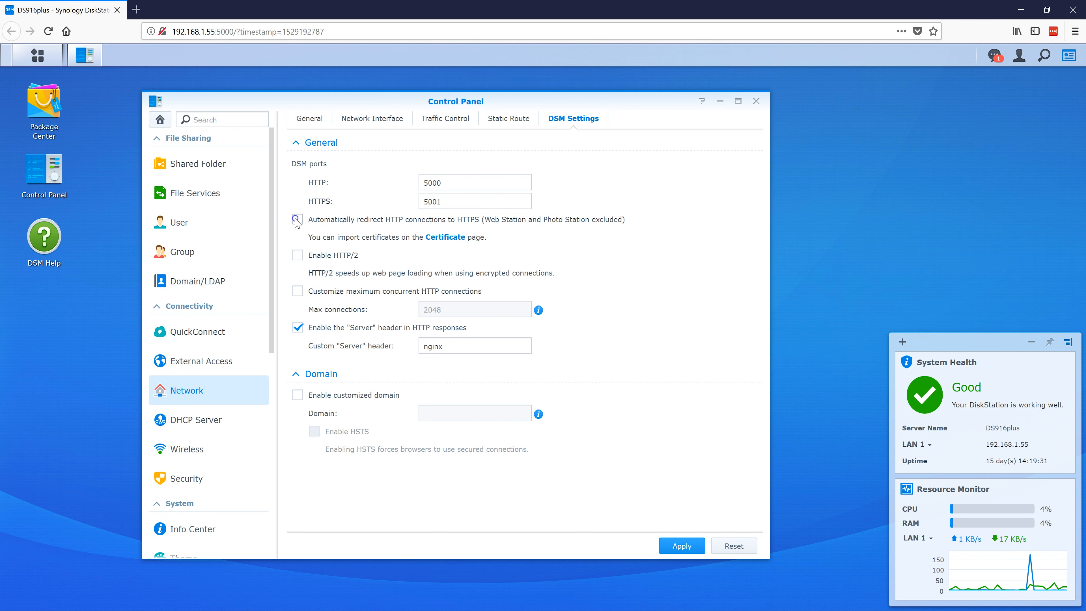
{"action": "left_click", "coordinate": [161, 34]}
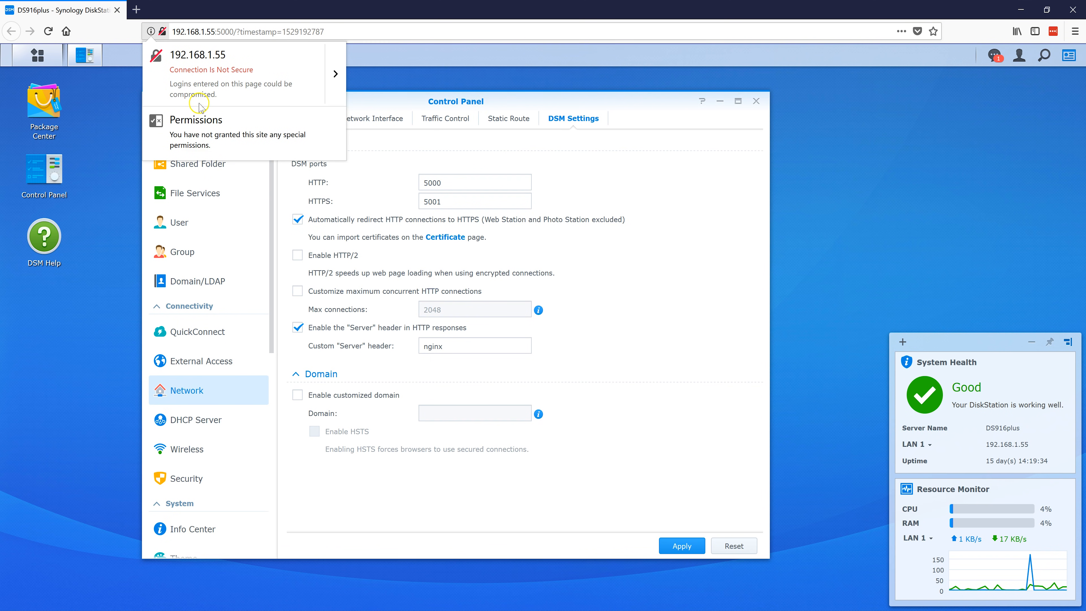
{"action": "left_click", "coordinate": [386, 183]}
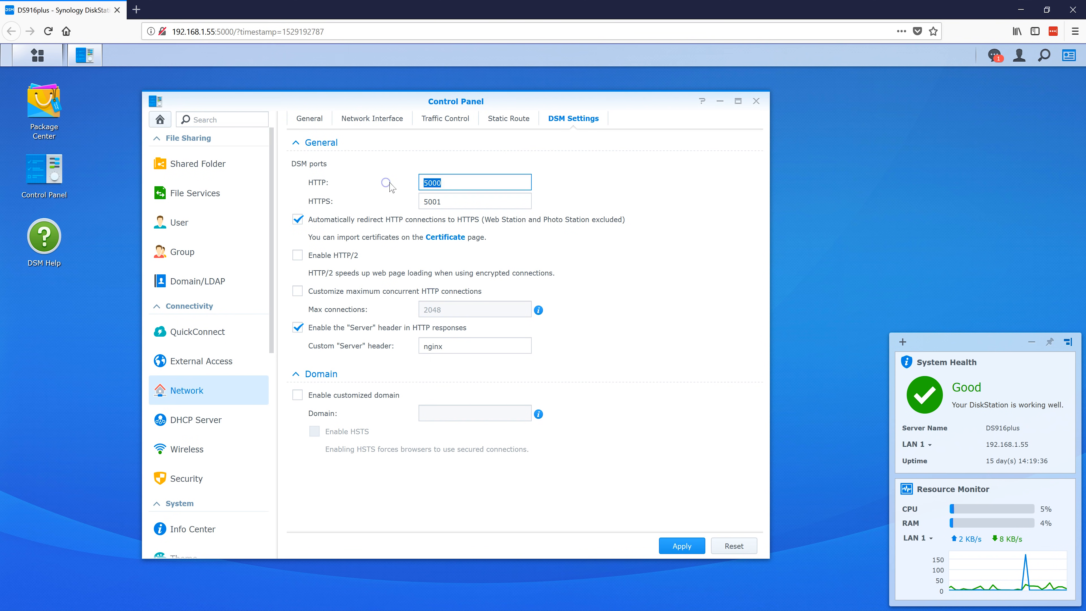
{"action": "left_click", "coordinate": [384, 192]}
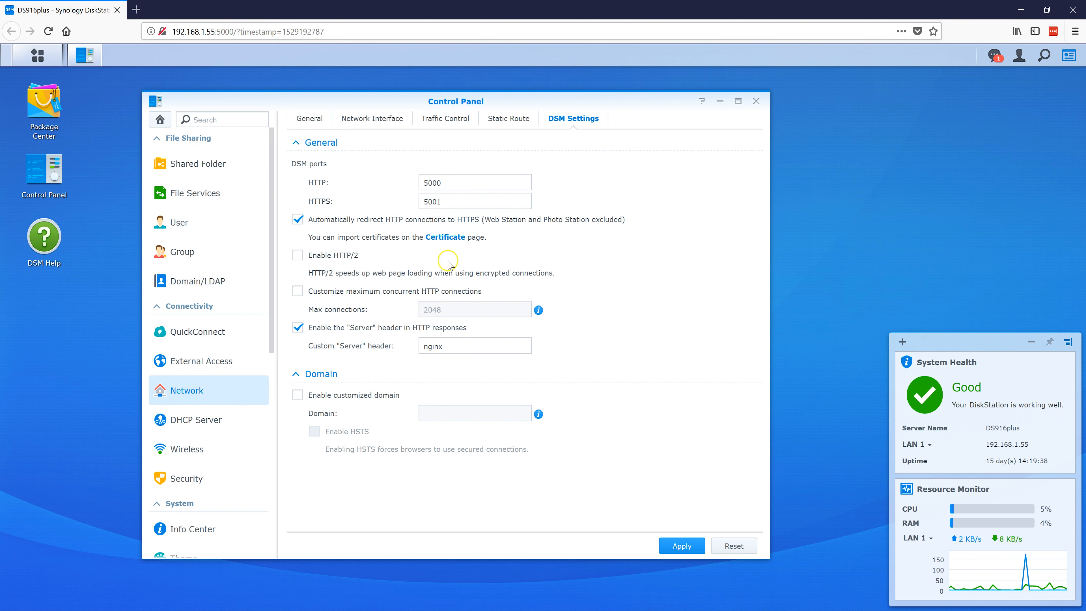
{"action": "left_click", "coordinate": [693, 547]}
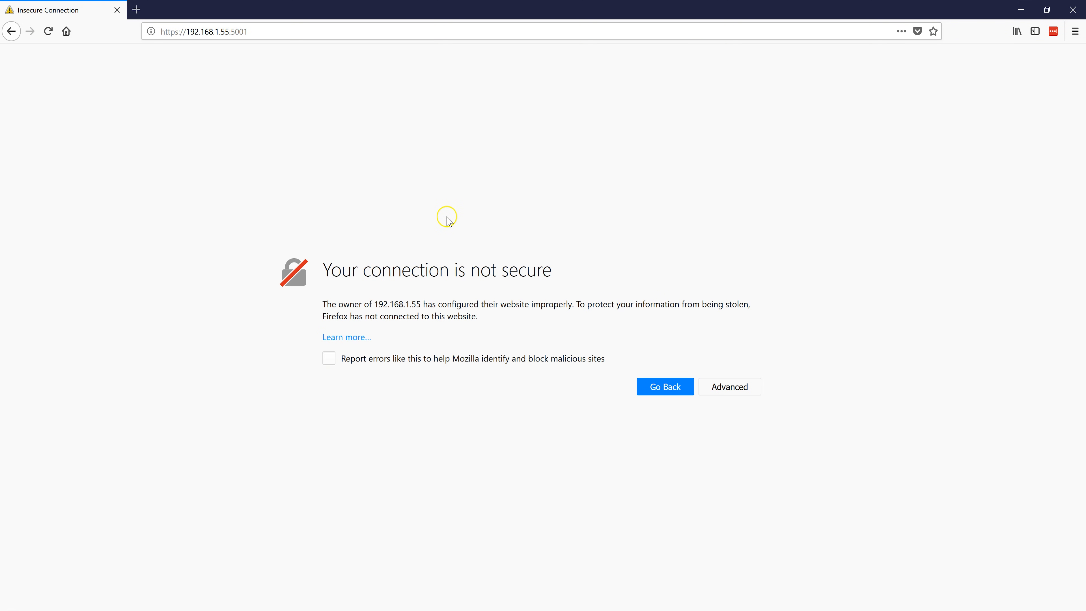
Step: Inspect the NAS certificate error and add a Firefox security exception for it
{"action": "left_click", "coordinate": [151, 31]}
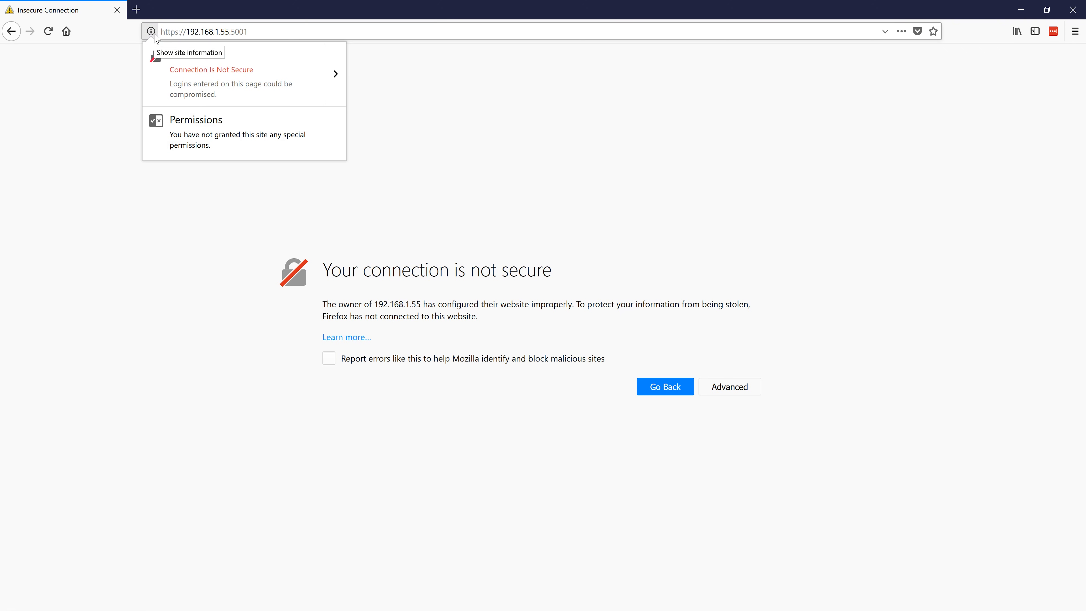
{"action": "left_click", "coordinate": [486, 141]}
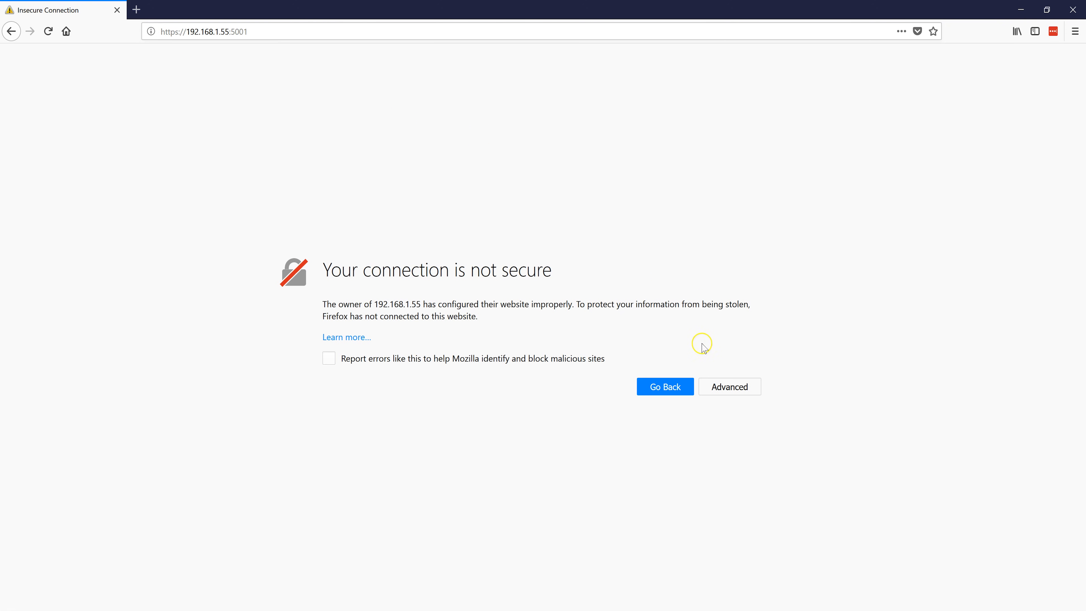
{"action": "left_click", "coordinate": [753, 389]}
{"action": "left_click_drag", "start_coordinate": [358, 456], "coordinate": [539, 480]}
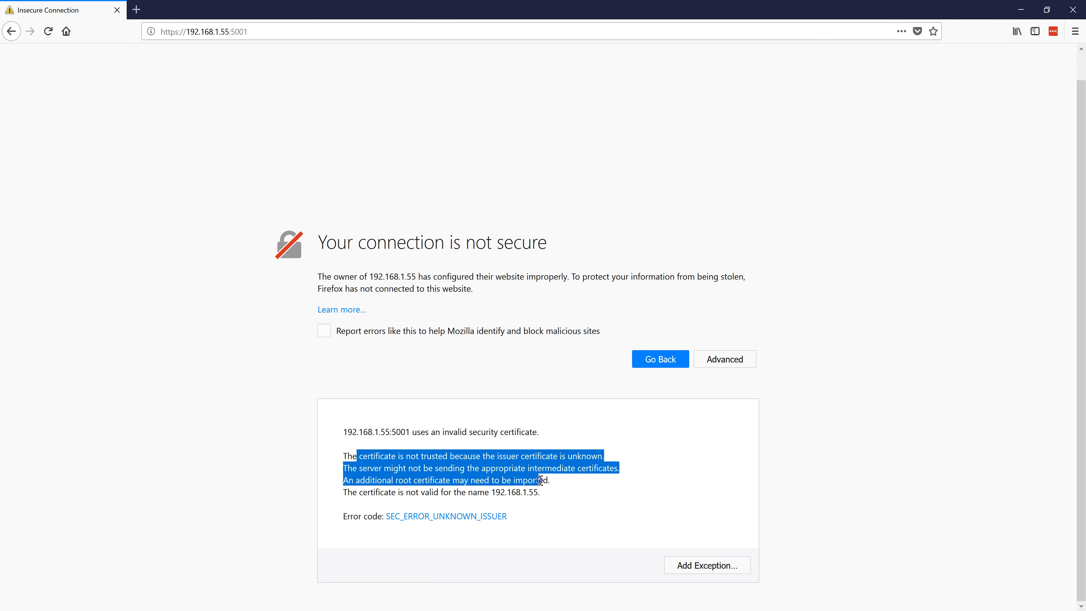
{"action": "left_click", "coordinate": [707, 565]}
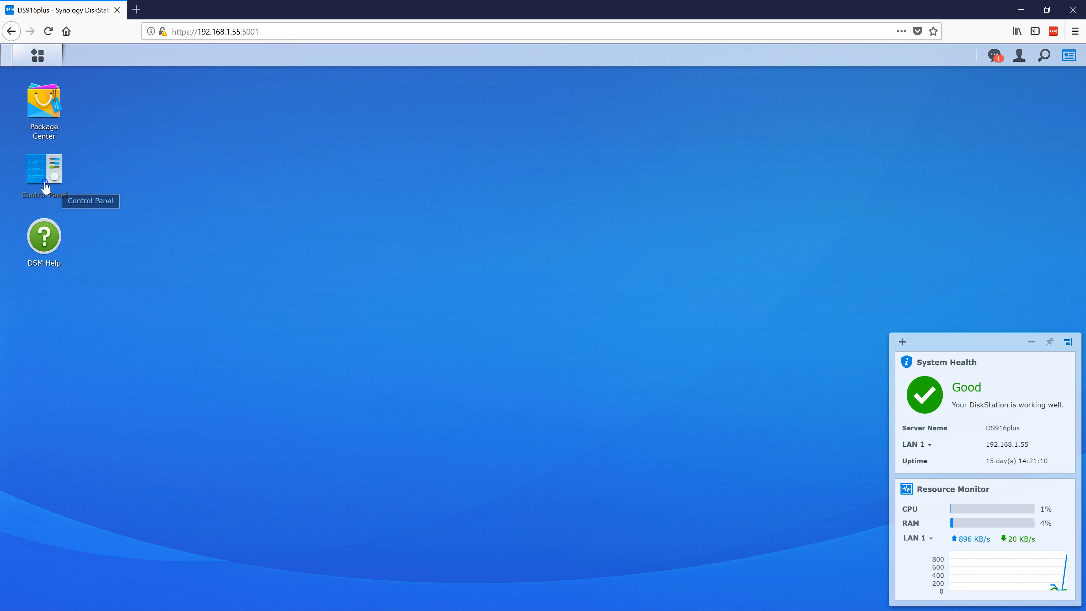
{"action": "left_click", "coordinate": [45, 174]}
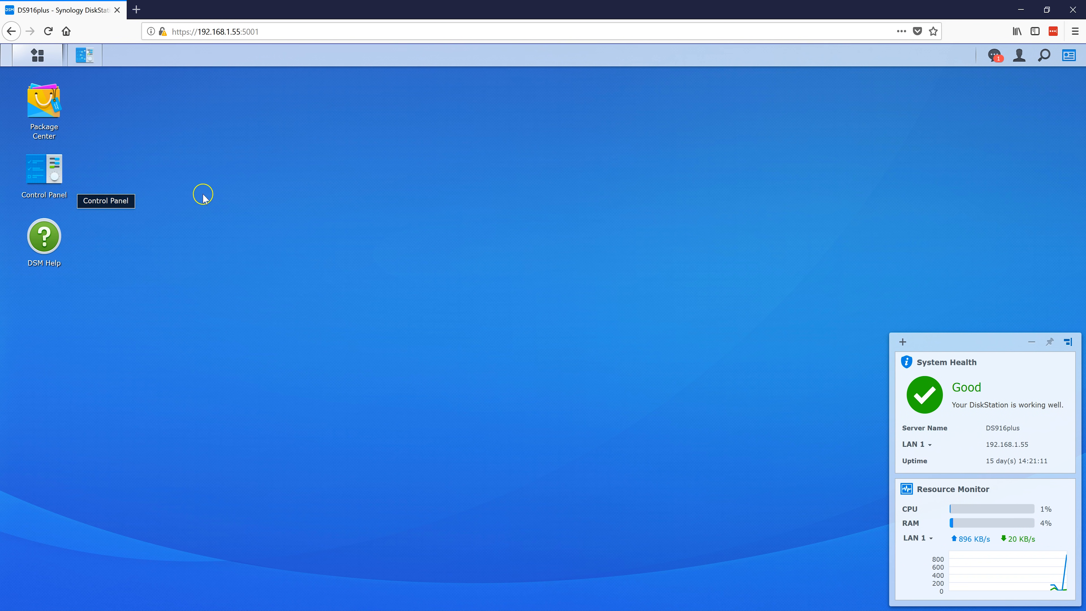
Step: Under Security > Advanced, choose 'Modern compatibility' as the TLS / SSL Profile Level
{"action": "left_click", "coordinate": [479, 242]}
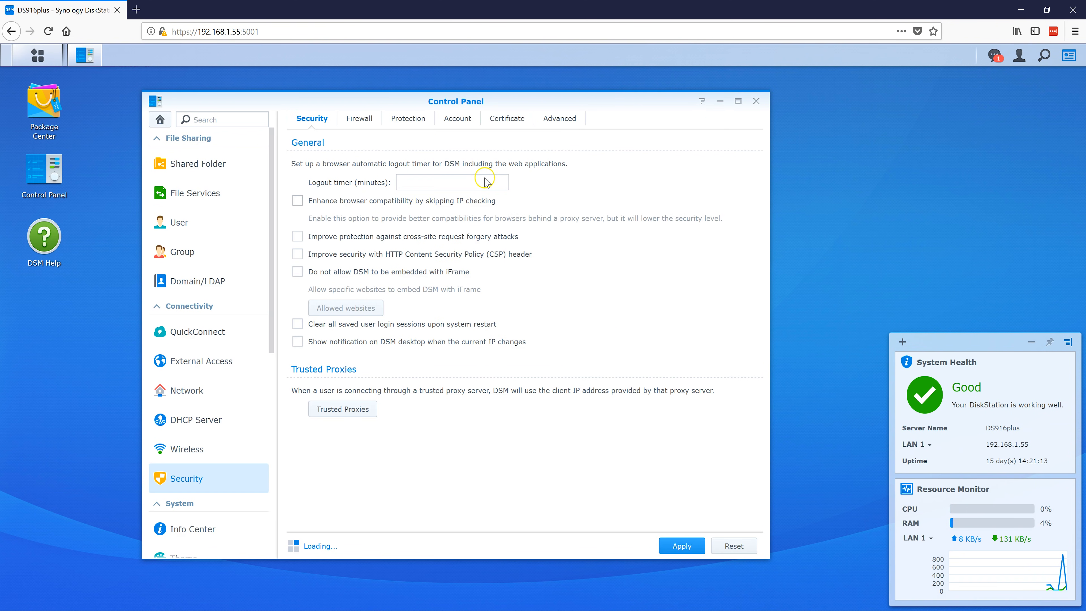
{"action": "left_click", "coordinate": [411, 122]}
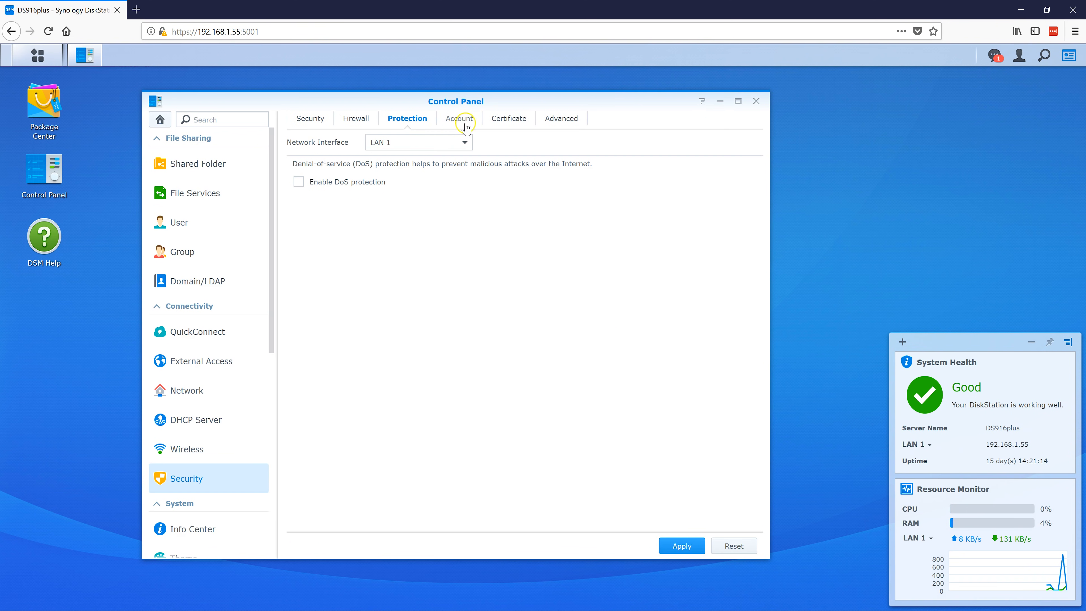
{"action": "left_click", "coordinate": [530, 125]}
{"action": "left_click", "coordinate": [553, 130]}
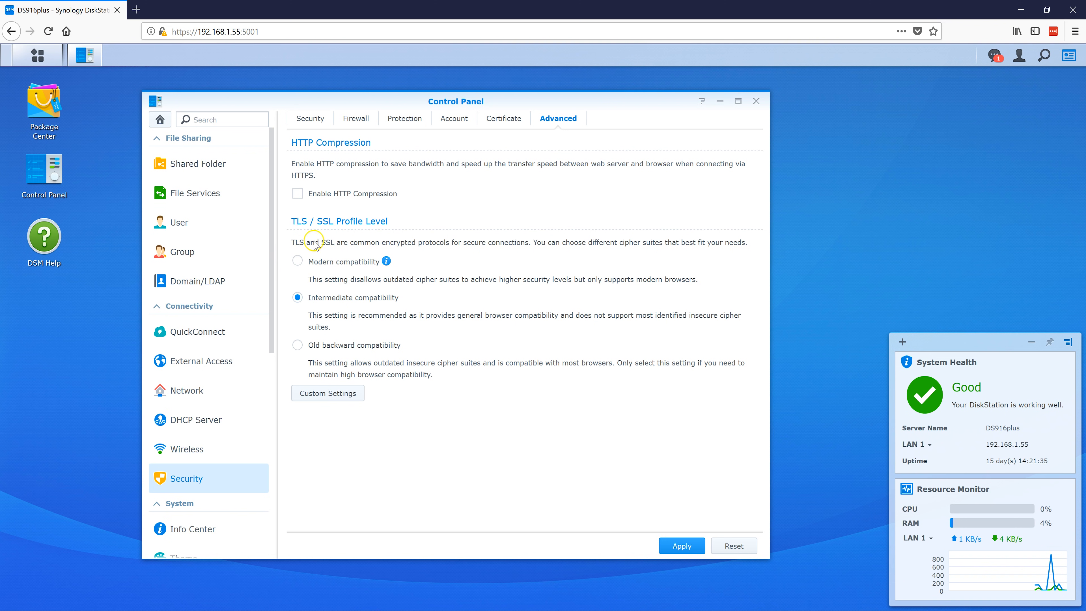
{"action": "left_click", "coordinate": [297, 261]}
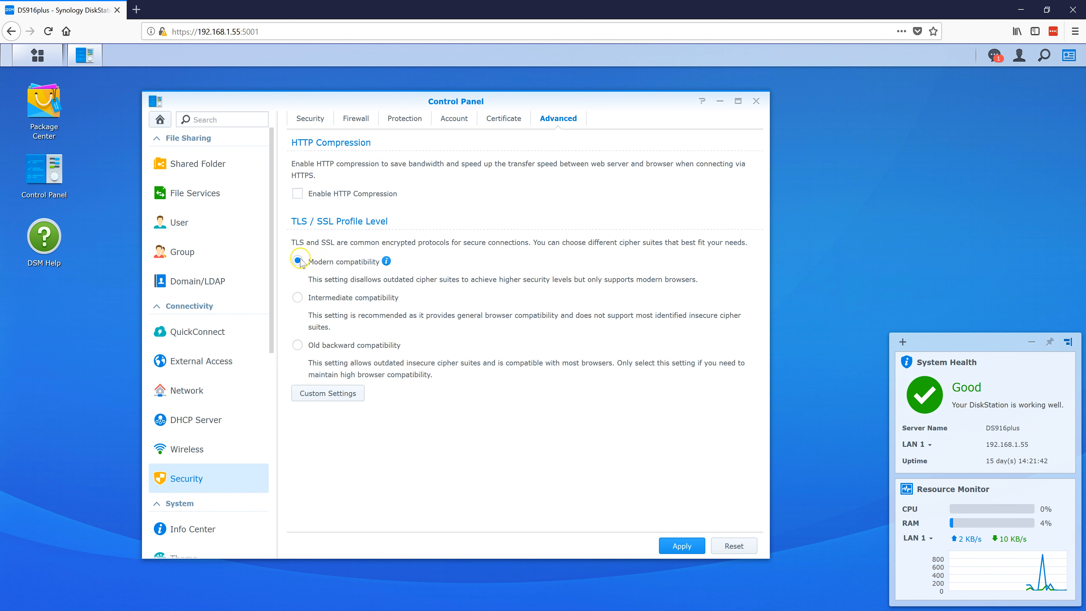
{"action": "mouse_move", "coordinate": [385, 264]}
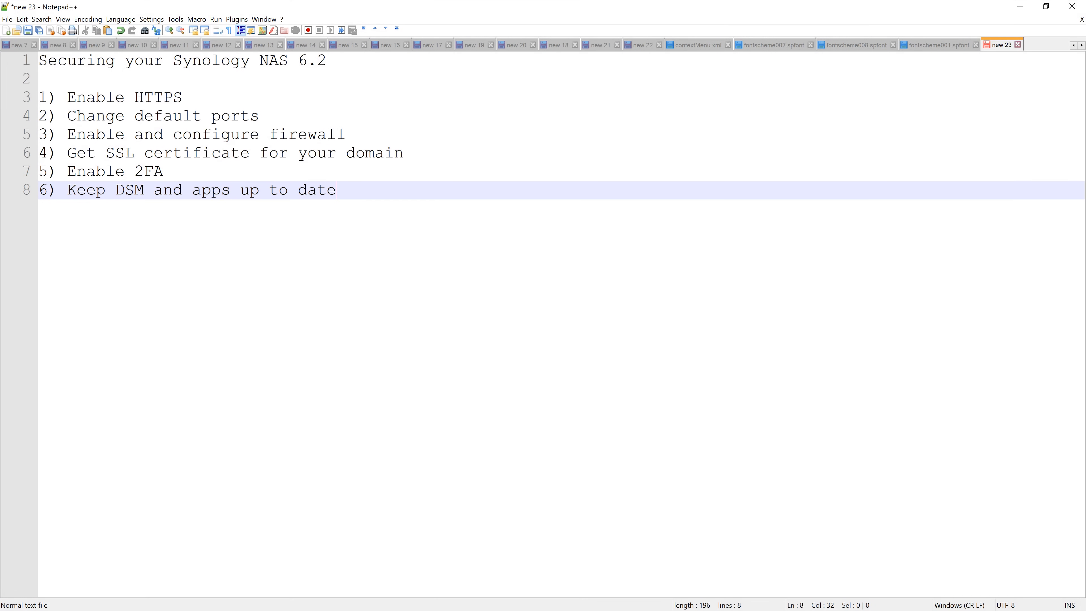
Step: Return to the DSM desktop from the Firefox taskbar preview
{"action": "mouse_move", "coordinate": [319, 610]}
{"action": "left_click", "coordinate": [319, 573]}
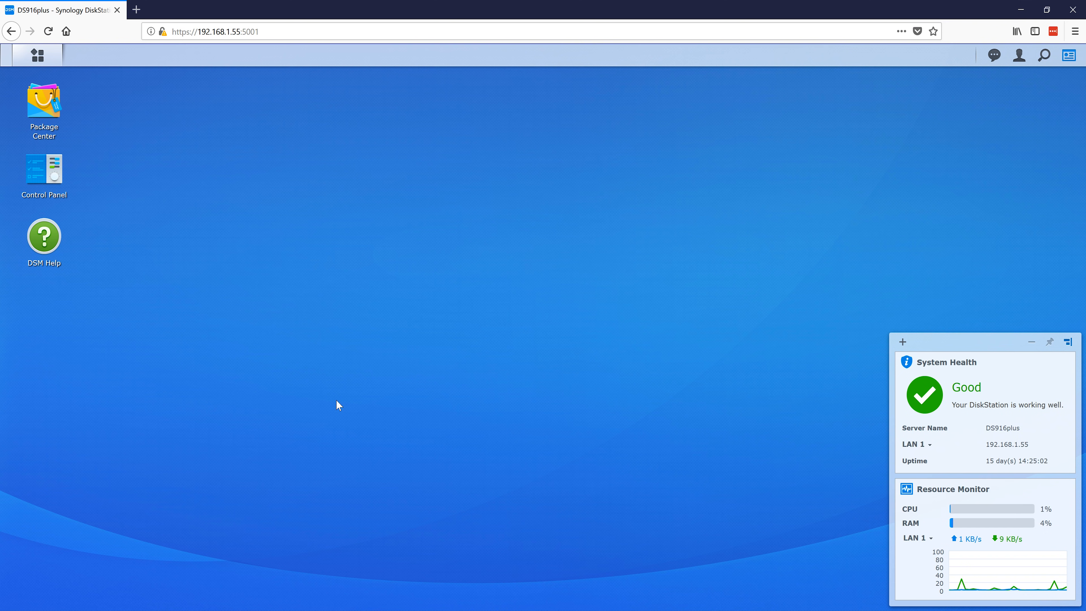
Step: Open Network > DSM Settings and select the current HTTP port value 5000
{"action": "left_click", "coordinate": [44, 170]}
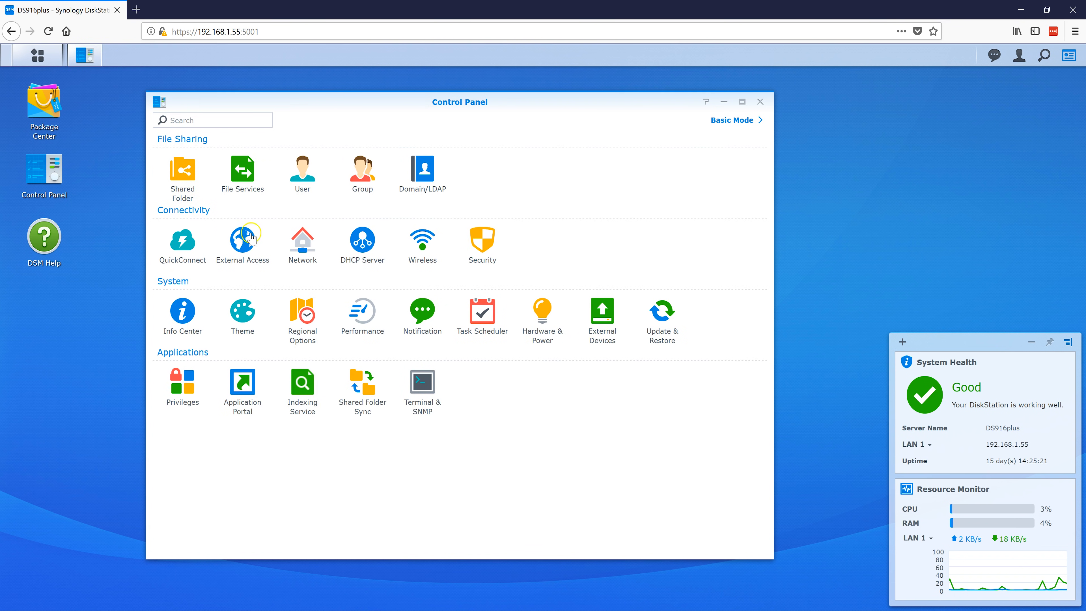
{"action": "left_click", "coordinate": [299, 254]}
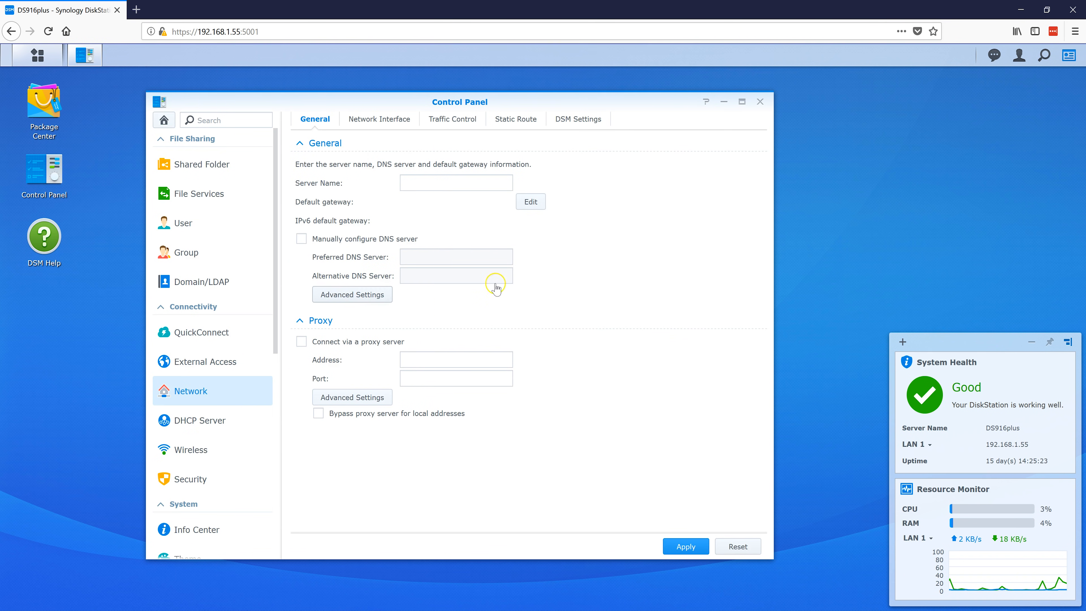
{"action": "left_click", "coordinate": [575, 120]}
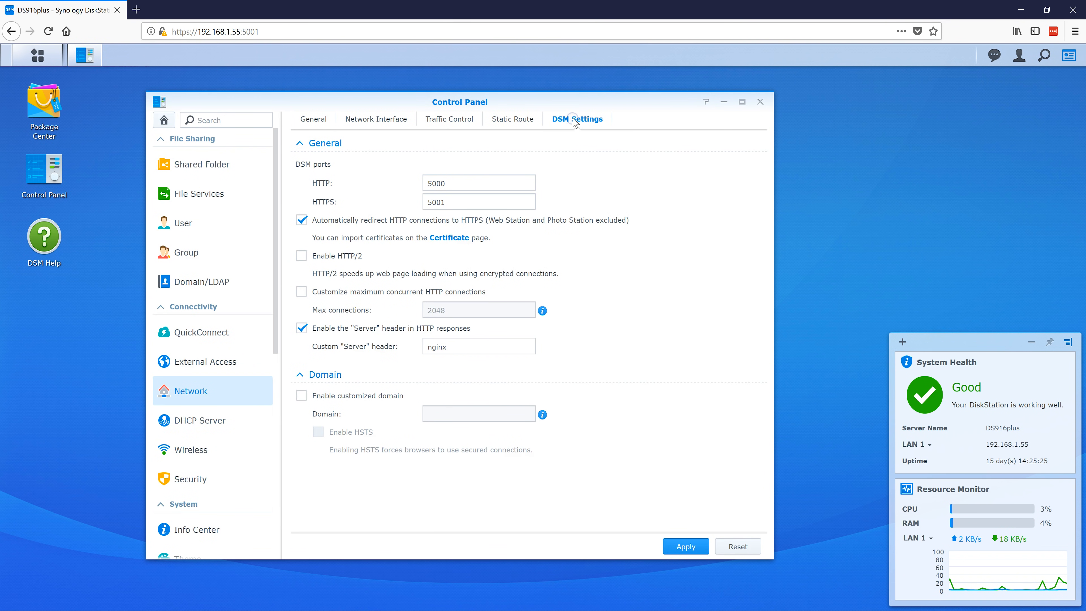
{"action": "left_click", "coordinate": [446, 189]}
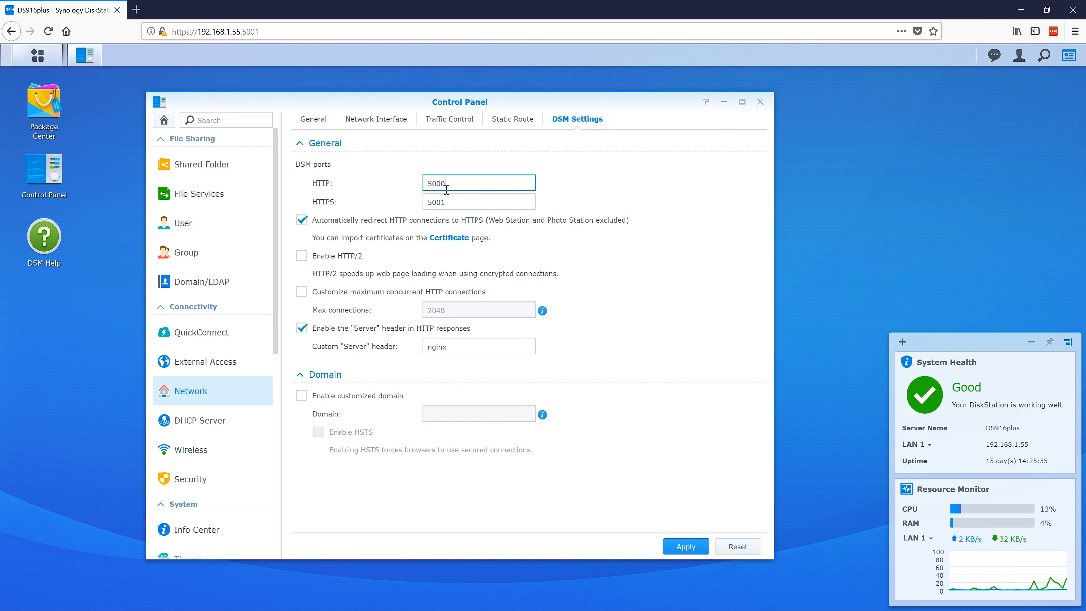
{"action": "left_click_drag", "start_coordinate": [458, 184], "coordinate": [368, 174]}
{"action": "left_click", "coordinate": [457, 184]}
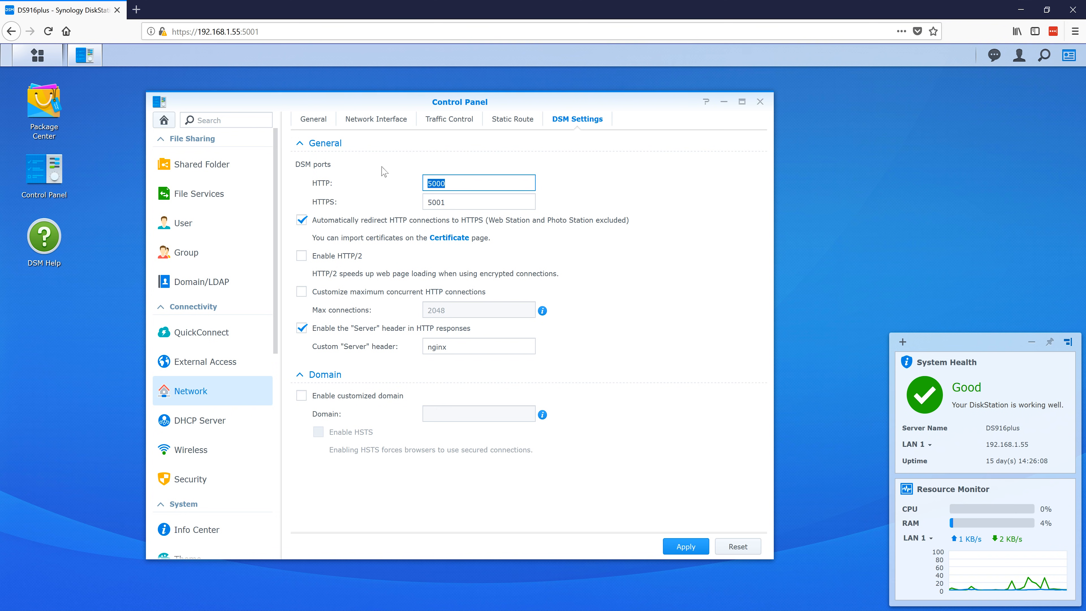
Step: Enter 6100 as the HTTP port and 6101 as the HTTPS port
{"action": "left_click", "coordinate": [445, 182]}
{"action": "double_click", "coordinate": [456, 183]}
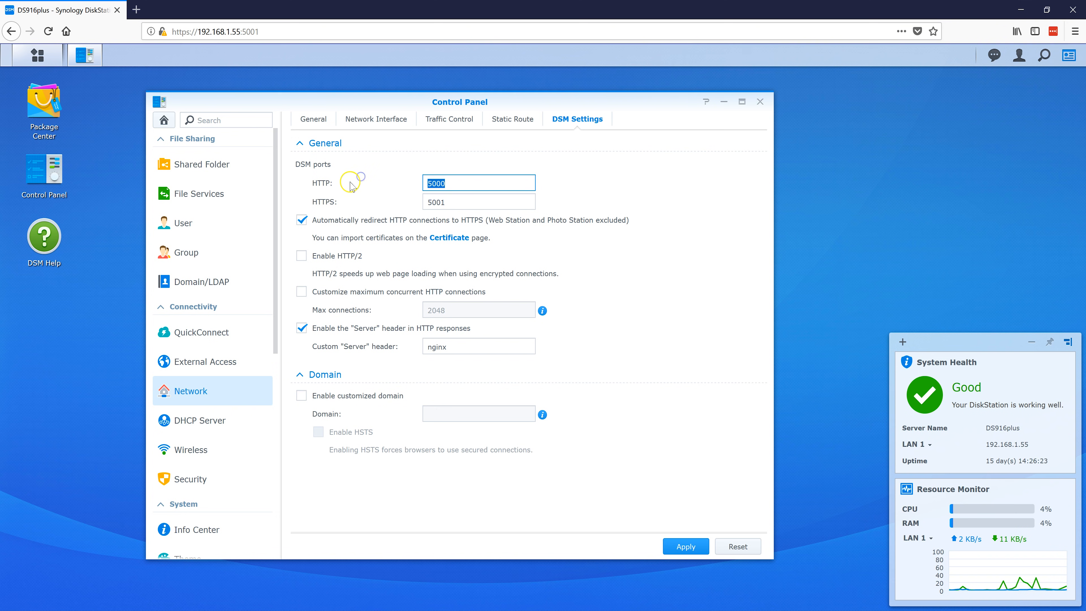
{"action": "type", "text": "1"}
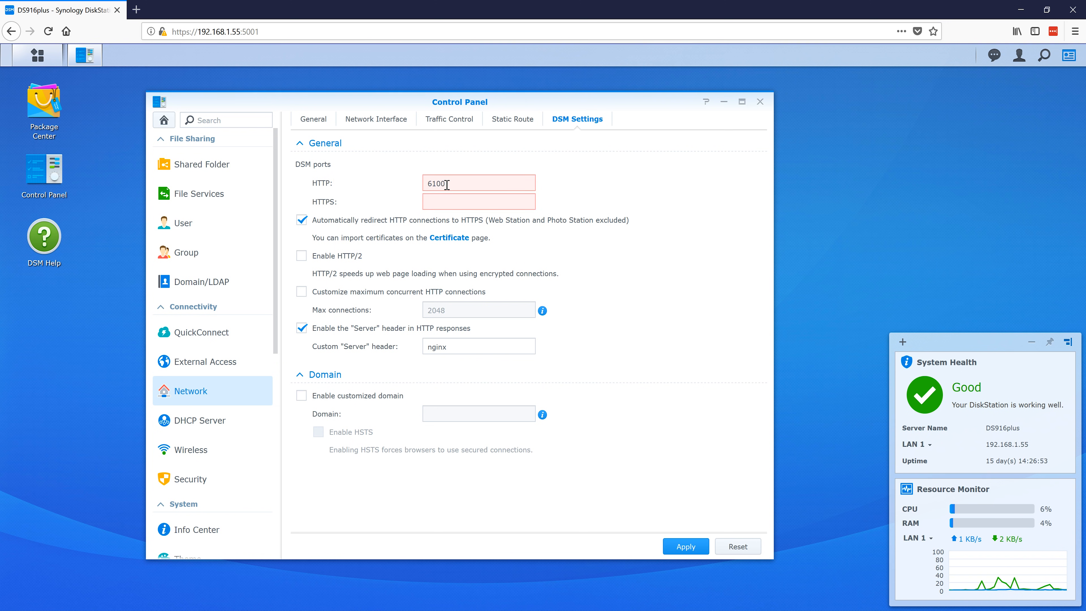
{"action": "left_click", "coordinate": [439, 202]}
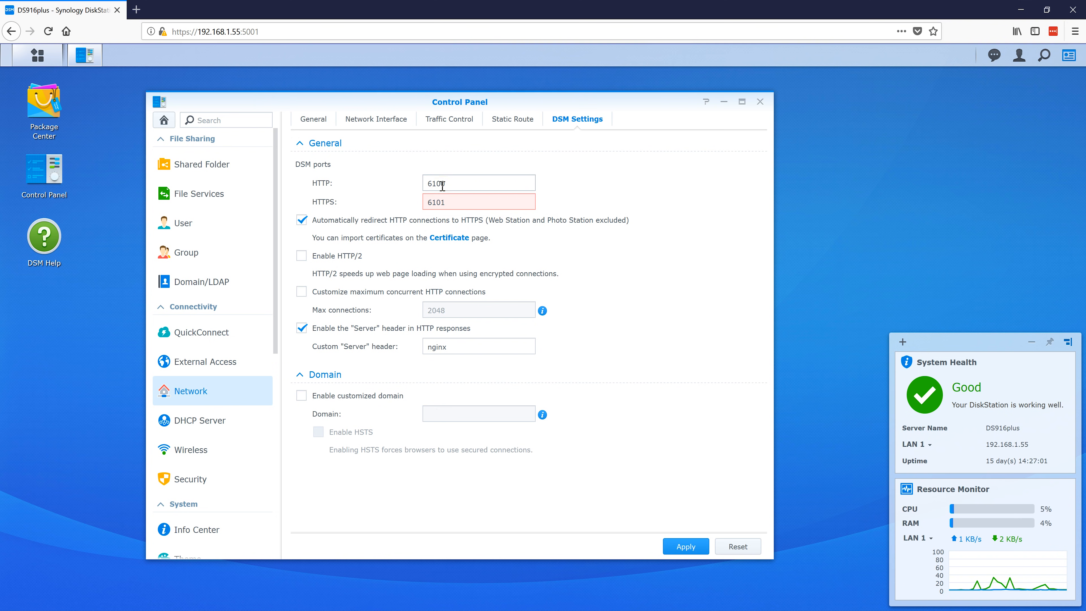
{"action": "left_click", "coordinate": [487, 186]}
{"action": "left_click", "coordinate": [484, 208]}
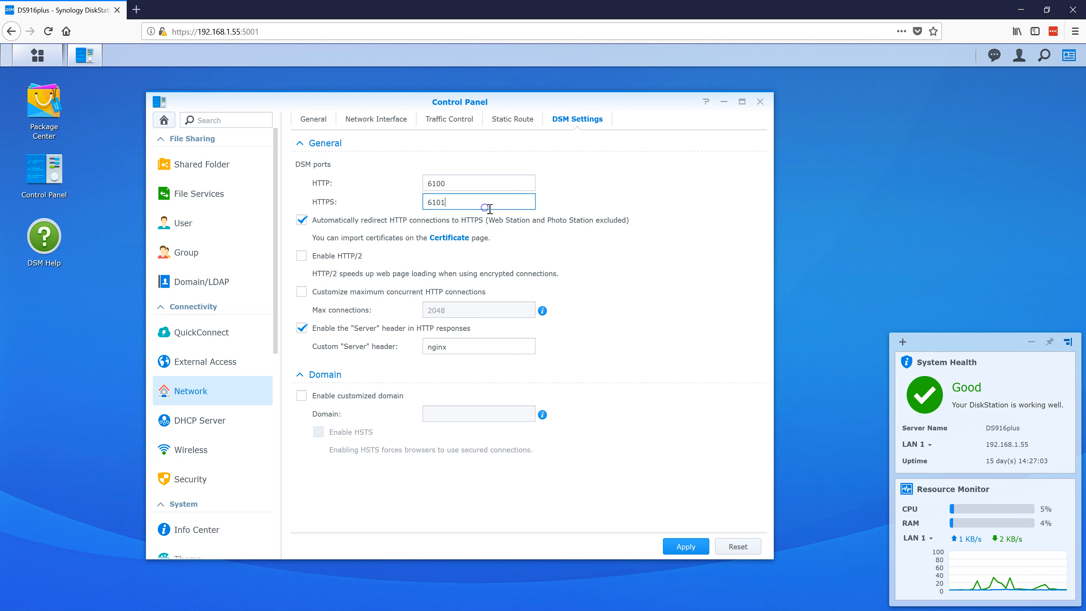
{"action": "left_click", "coordinate": [476, 180]}
{"action": "left_click", "coordinate": [405, 281]}
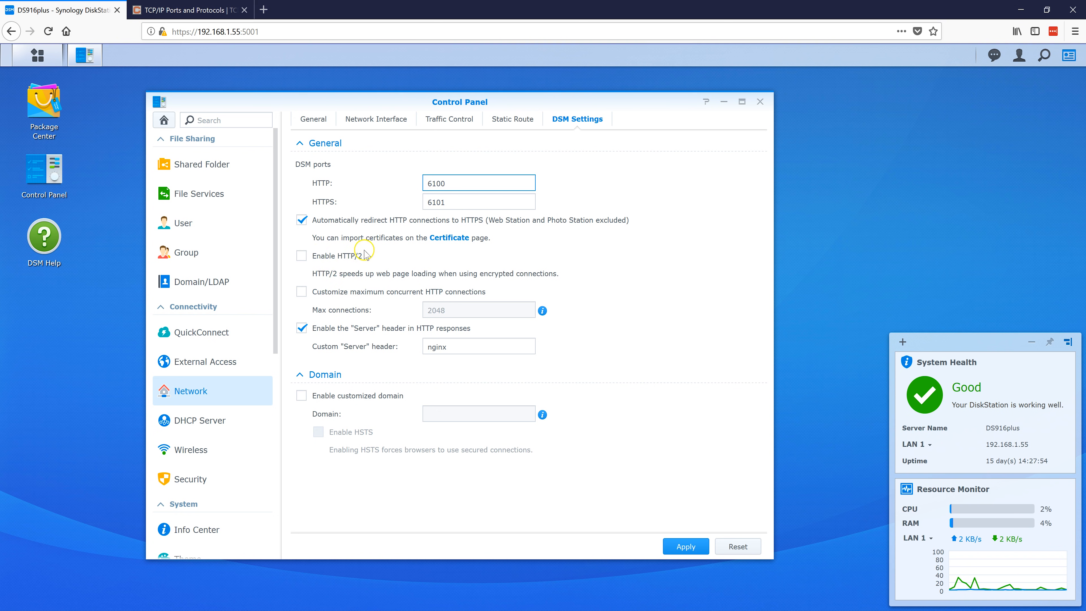
{"action": "left_click", "coordinate": [681, 546]}
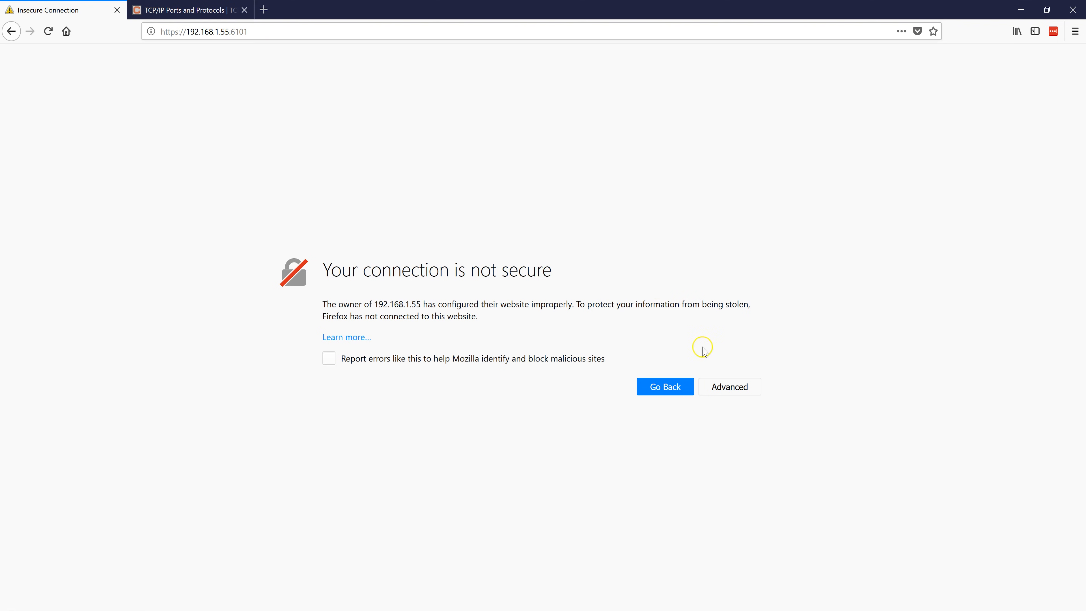
{"action": "left_click", "coordinate": [727, 387]}
{"action": "scroll", "coordinate": [692, 435], "scroll_direction": "down", "scroll_amount": 1}
{"action": "left_click", "coordinate": [708, 565]}
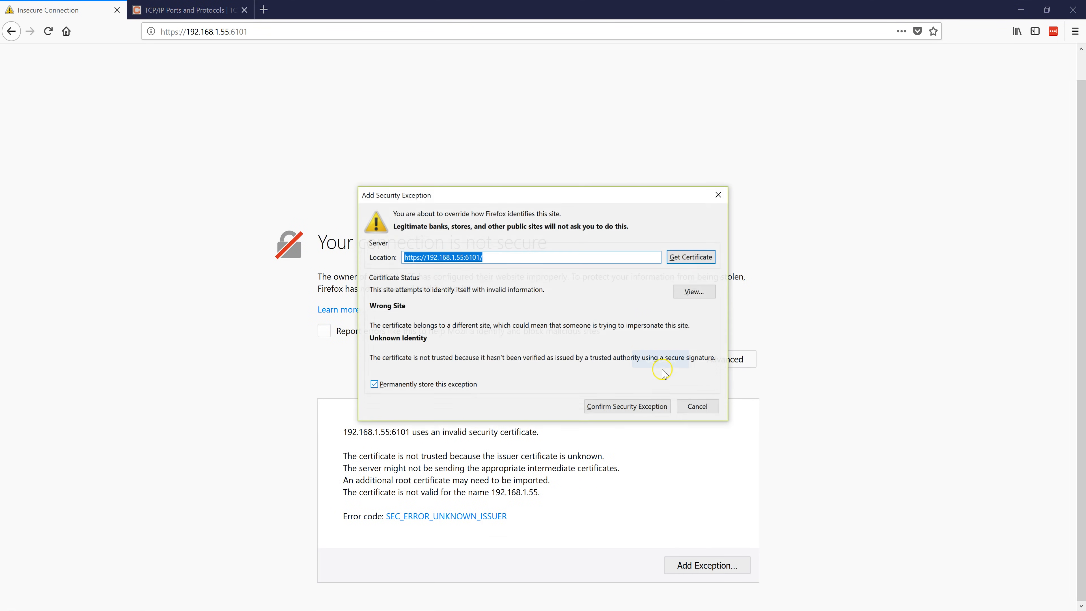
{"action": "left_click", "coordinate": [617, 406]}
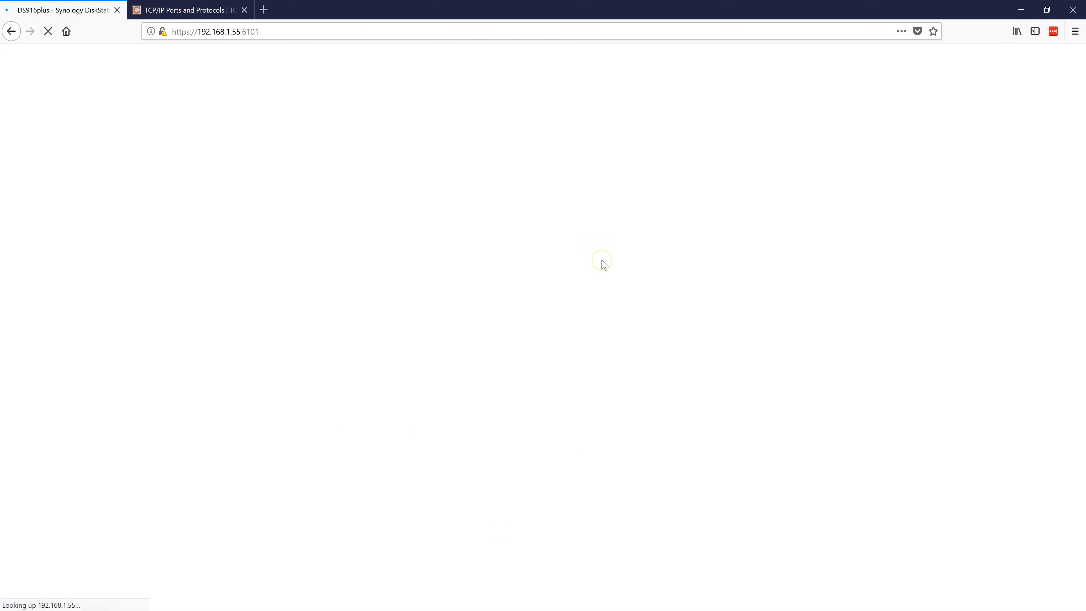
{"action": "left_click", "coordinate": [270, 34]}
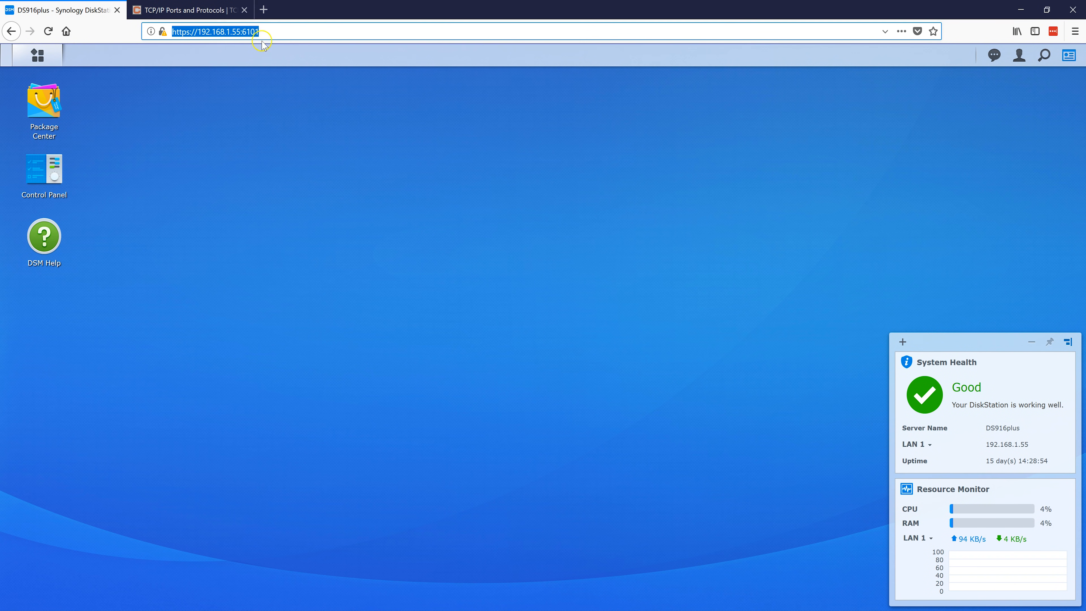
{"action": "left_click", "coordinate": [251, 155]}
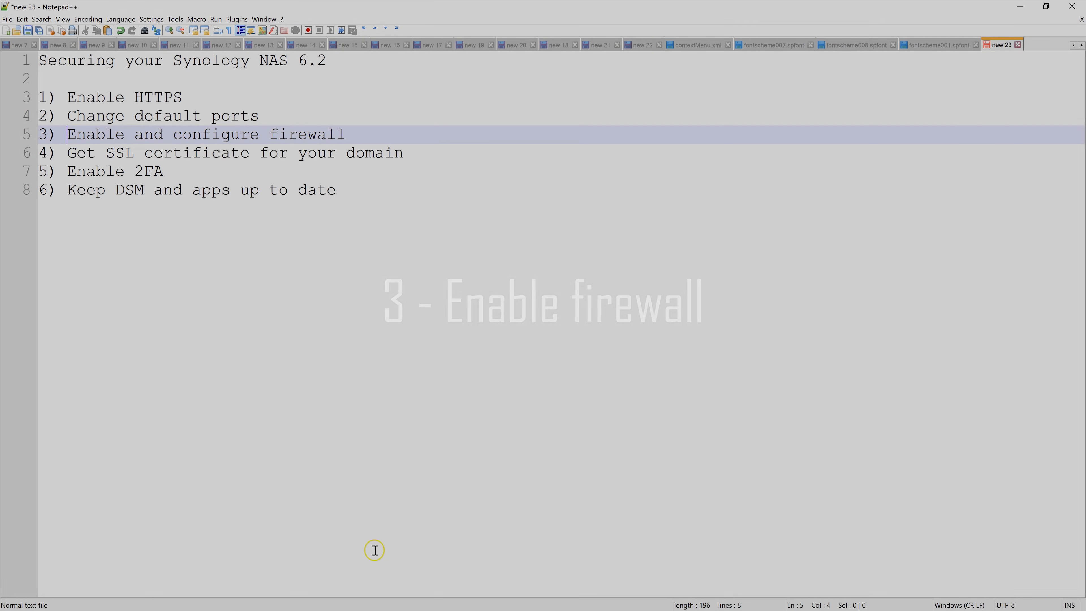
{"action": "left_click", "coordinate": [323, 582]}
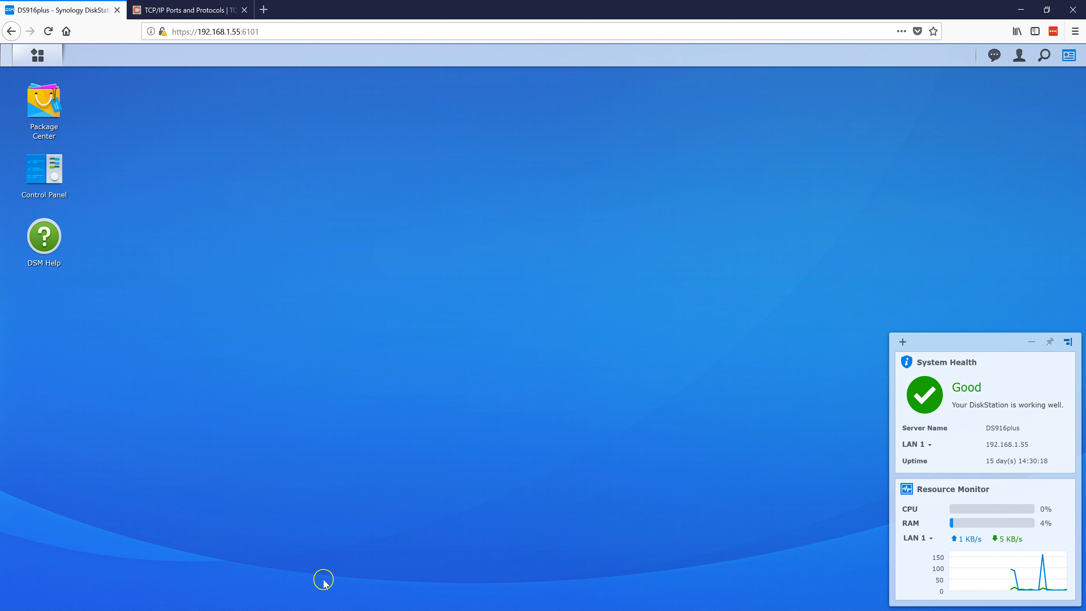
Step: Enable the firewall in Control Panel > Security > Firewall and apply it
{"action": "left_click", "coordinate": [46, 174]}
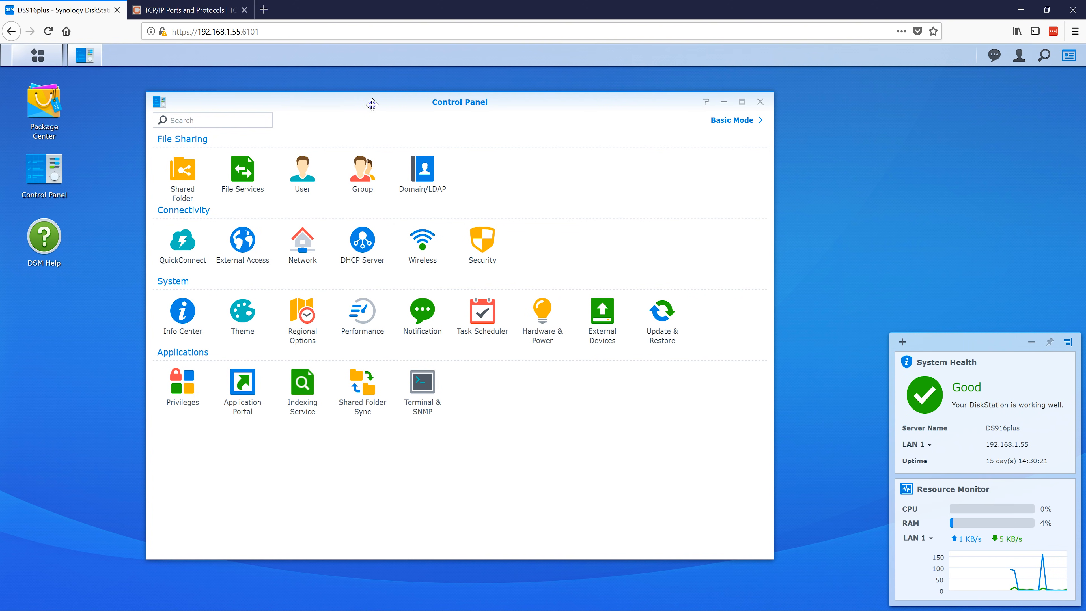
{"action": "left_click_drag", "start_coordinate": [365, 104], "coordinate": [412, 112]}
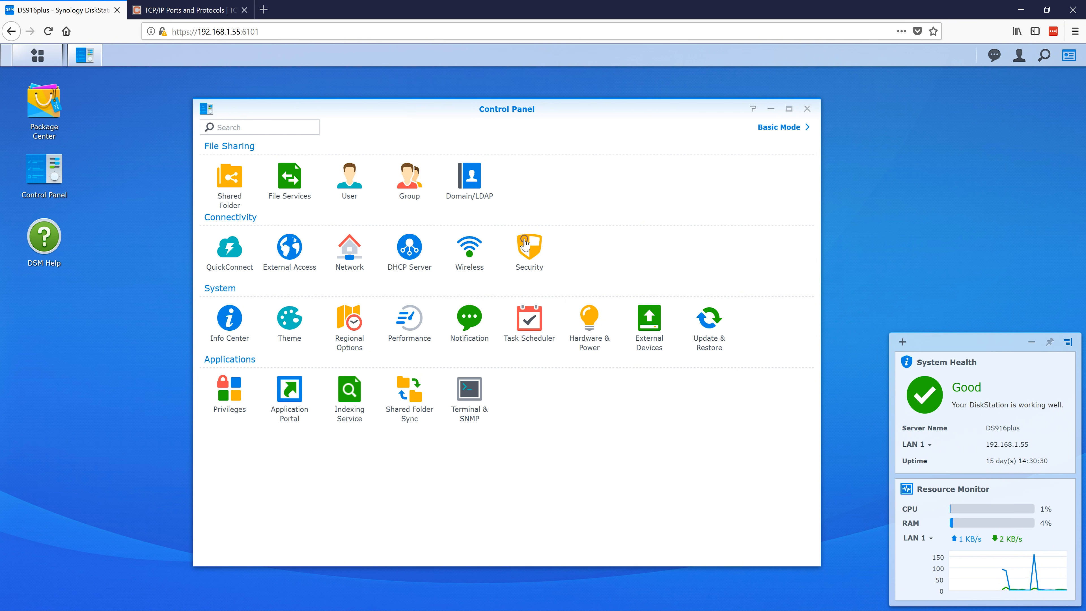
{"action": "left_click", "coordinate": [525, 238]}
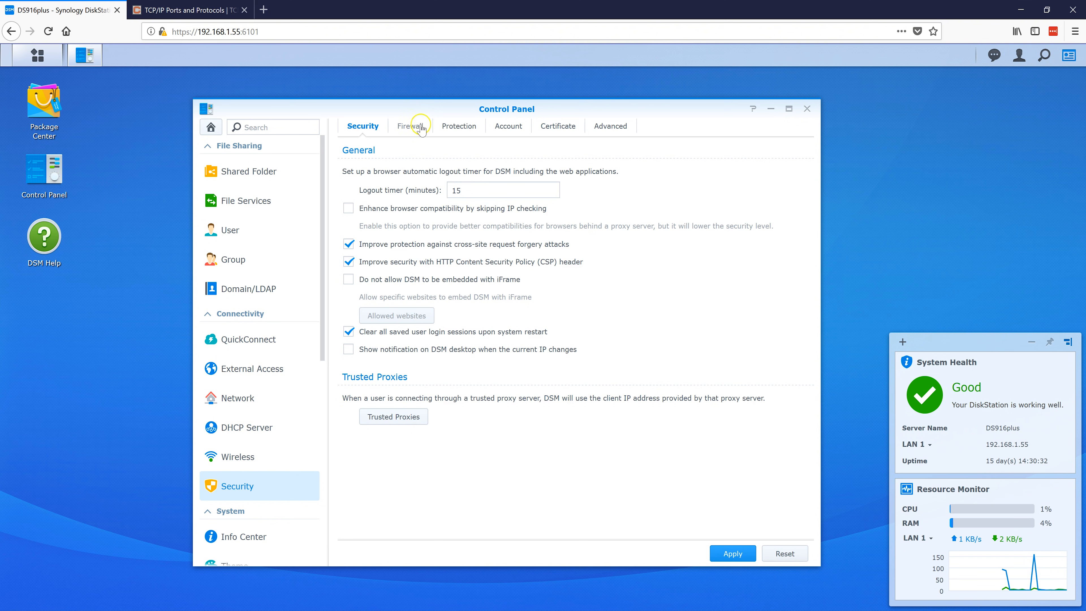
{"action": "left_click", "coordinate": [410, 126]}
{"action": "left_click", "coordinate": [349, 171]}
{"action": "left_click", "coordinate": [736, 553]}
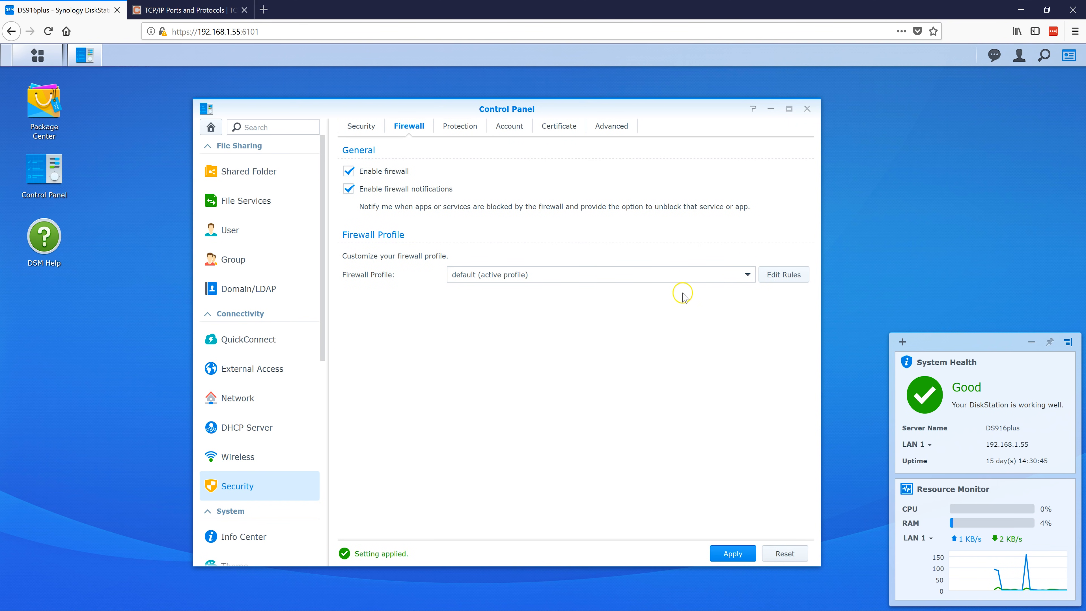
Step: Keep the 'default' firewall profile active and open its rule editor
{"action": "left_click", "coordinate": [499, 275]}
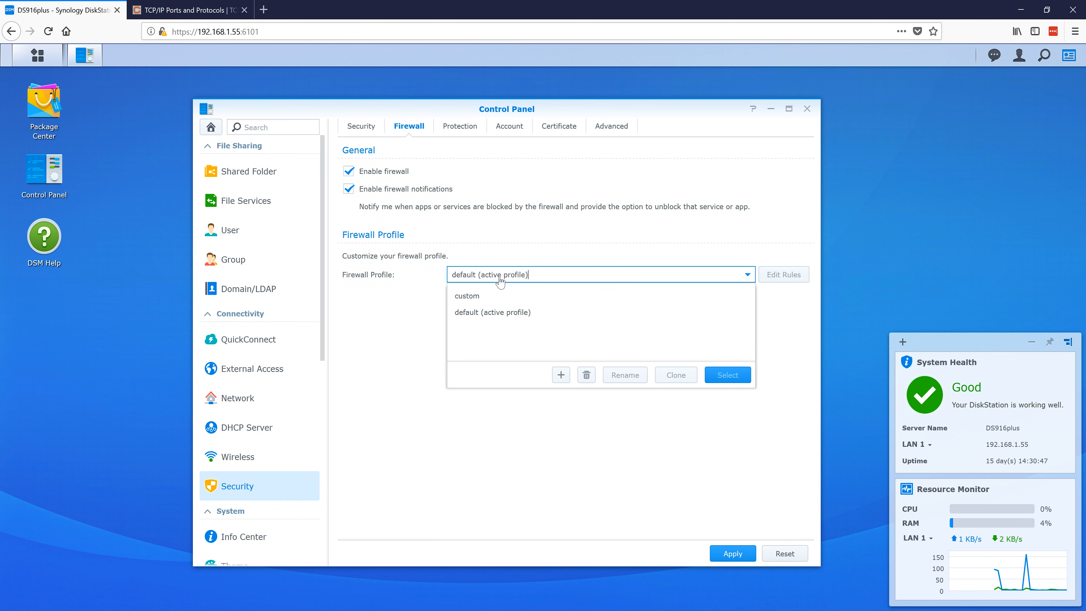
{"action": "left_click", "coordinate": [493, 299]}
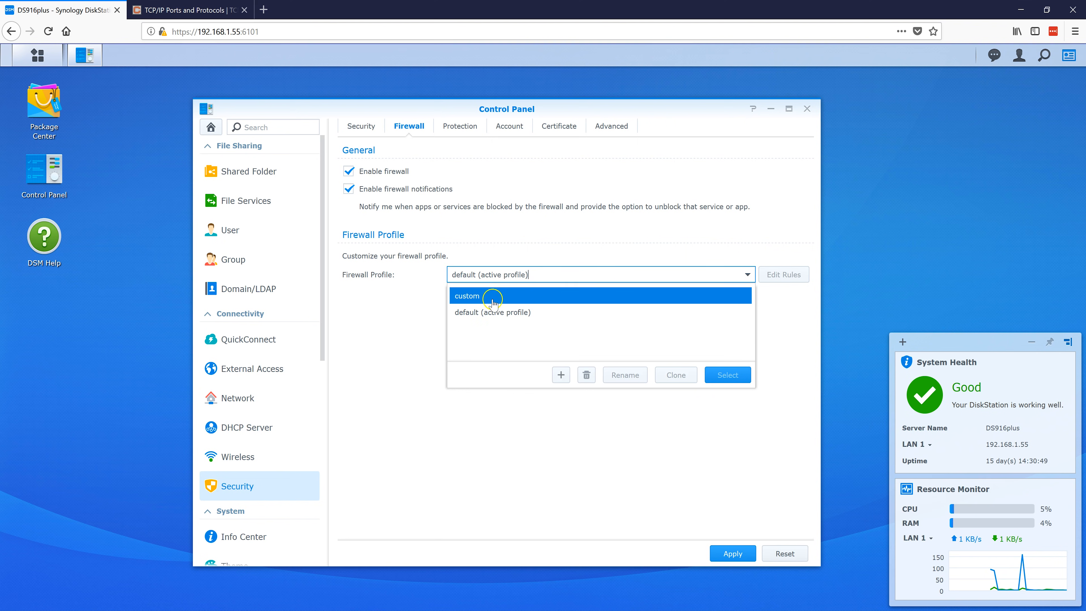
{"action": "left_click", "coordinate": [437, 317]}
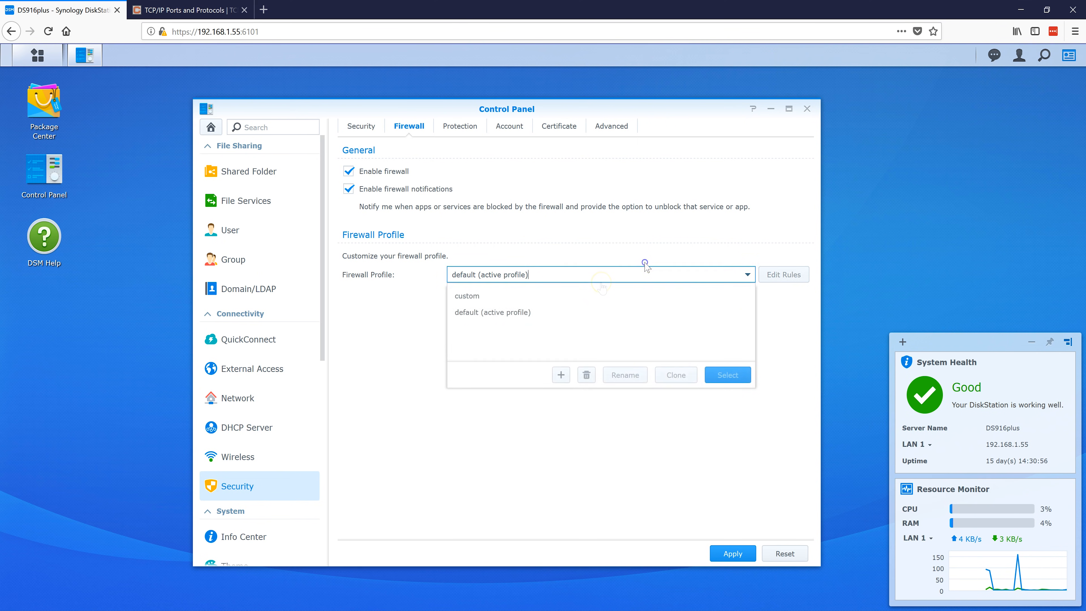
{"action": "left_click", "coordinate": [672, 258]}
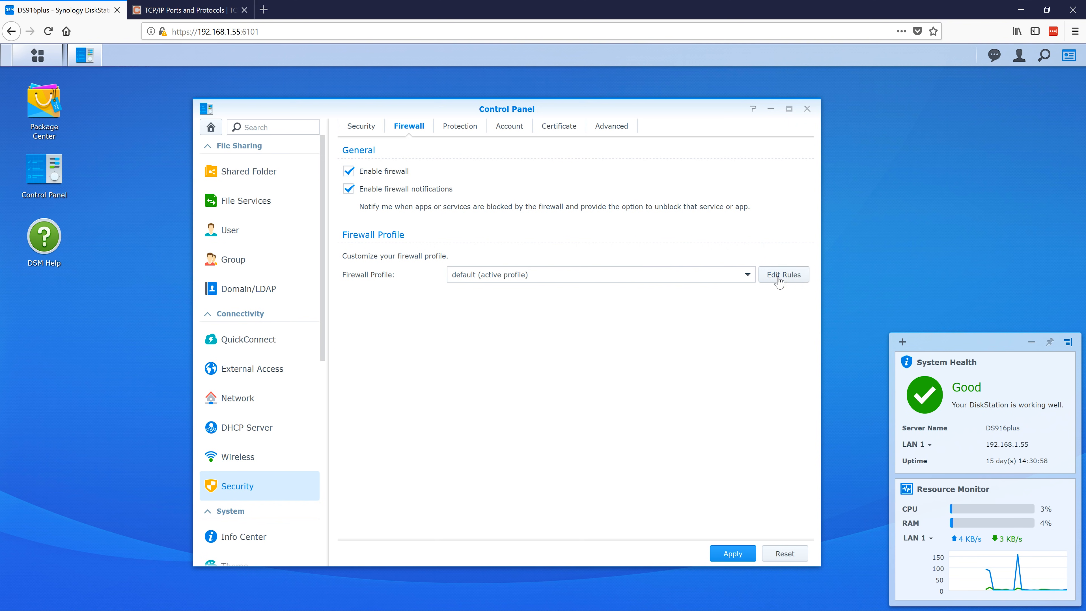
{"action": "left_click", "coordinate": [791, 275]}
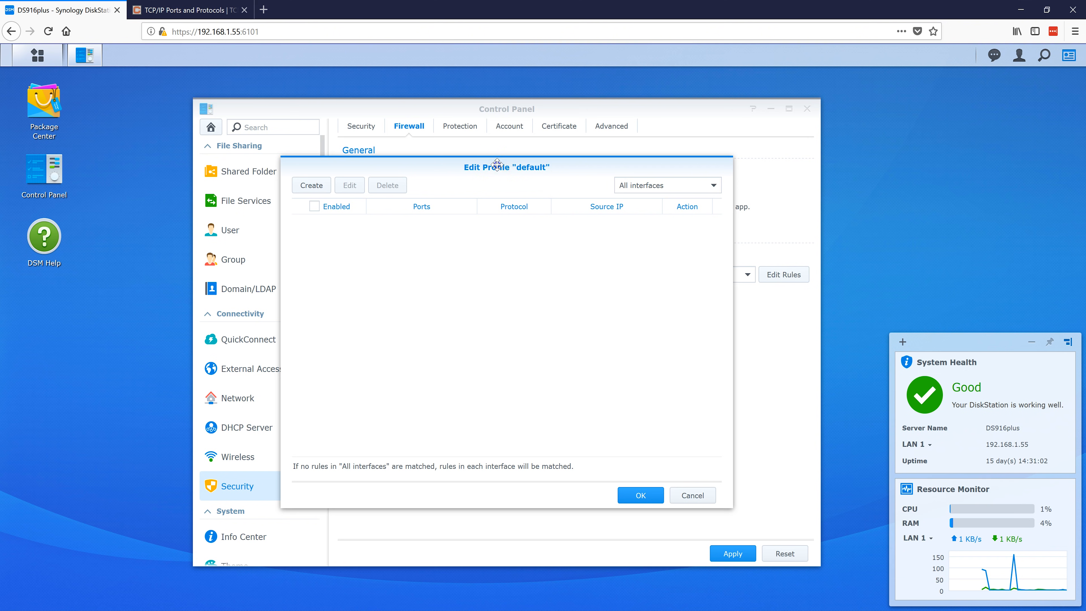
Step: Create a rule from built-in applications and tick DSM (HTTPS) port 6101
{"action": "left_click_drag", "start_coordinate": [496, 160], "coordinate": [622, 169]}
{"action": "left_click", "coordinate": [443, 194]}
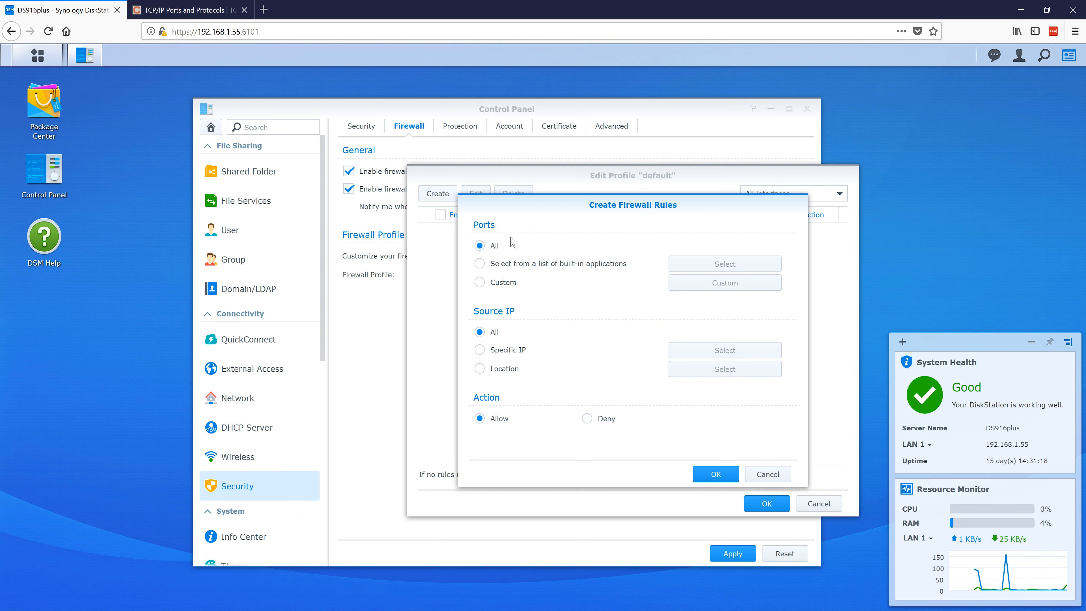
{"action": "left_click", "coordinate": [480, 263]}
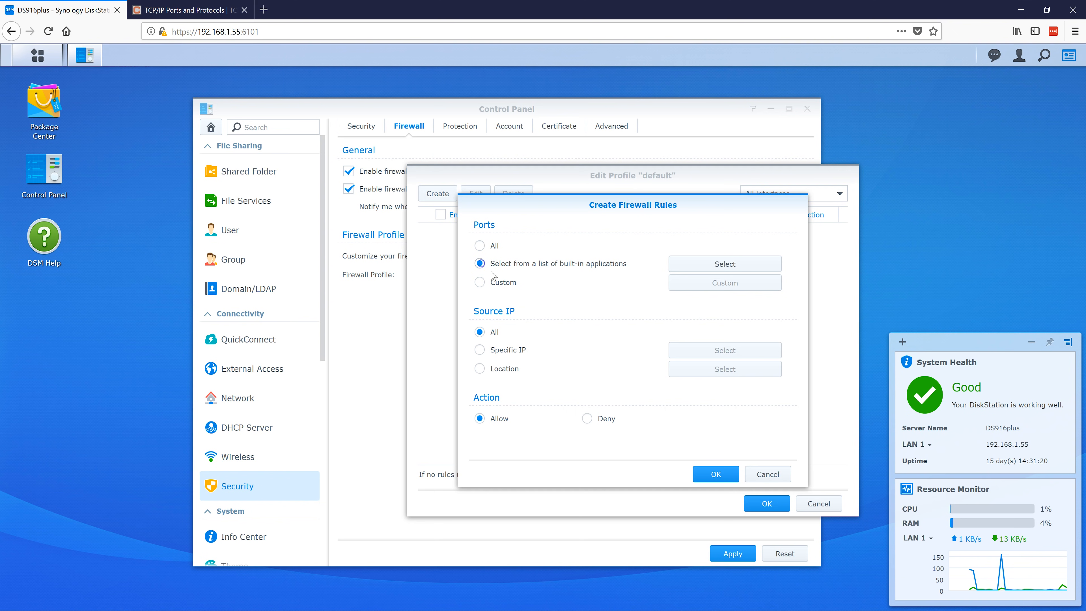
{"action": "left_click", "coordinate": [708, 264]}
{"action": "scroll", "coordinate": [788, 314], "scroll_direction": "down", "scroll_amount": 1}
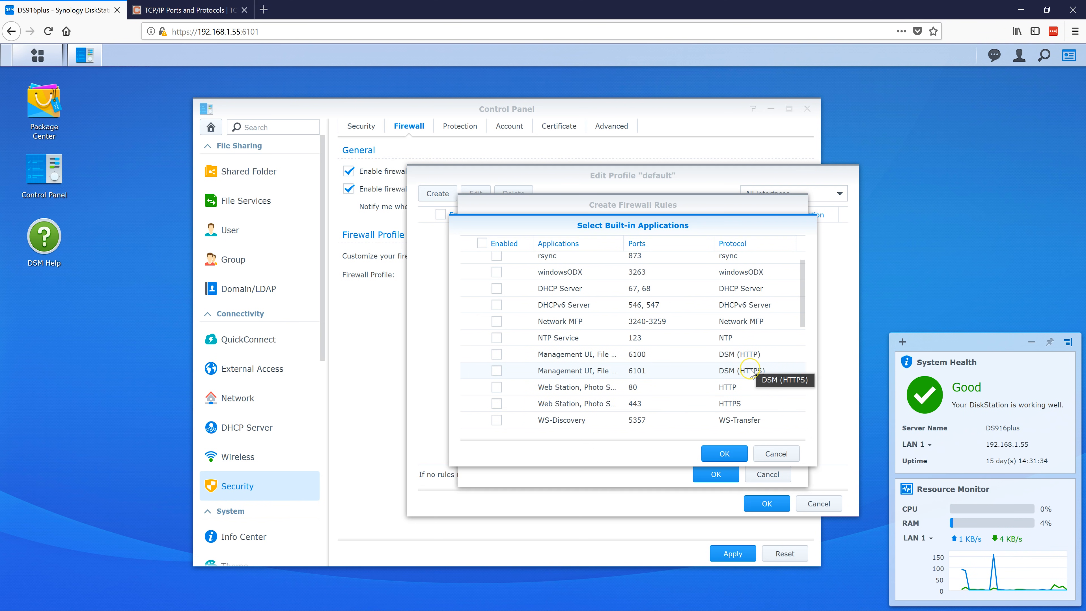
{"action": "left_click", "coordinate": [495, 373]}
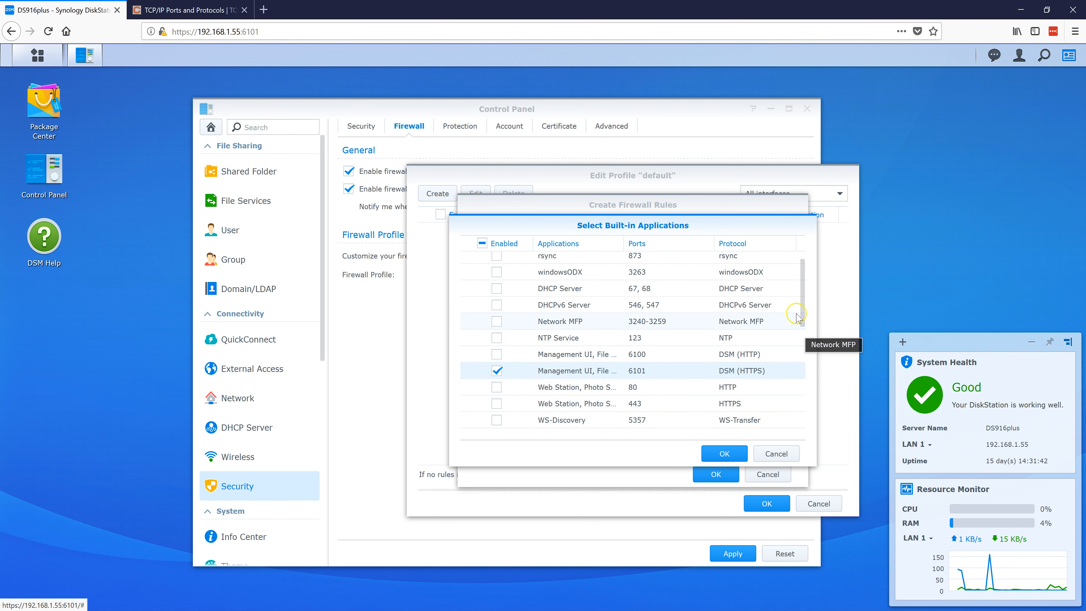
Step: Also tick the Windows and Mac/Linux file servers, Synology Assistant and SSH port 22, then confirm
{"action": "left_click_drag", "start_coordinate": [802, 306], "coordinate": [800, 376]}
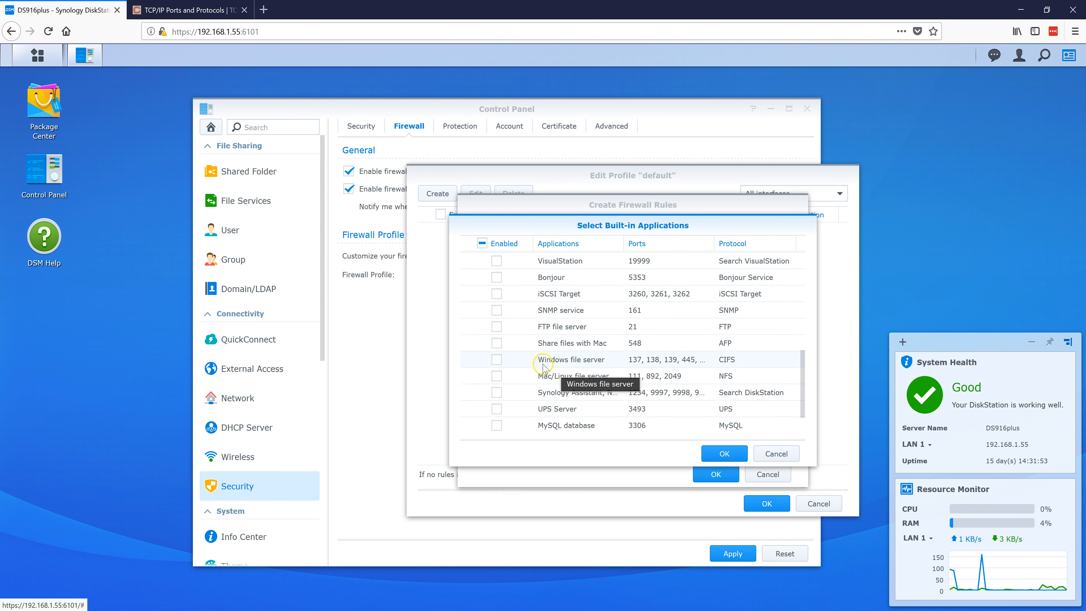
{"action": "left_click", "coordinate": [497, 360]}
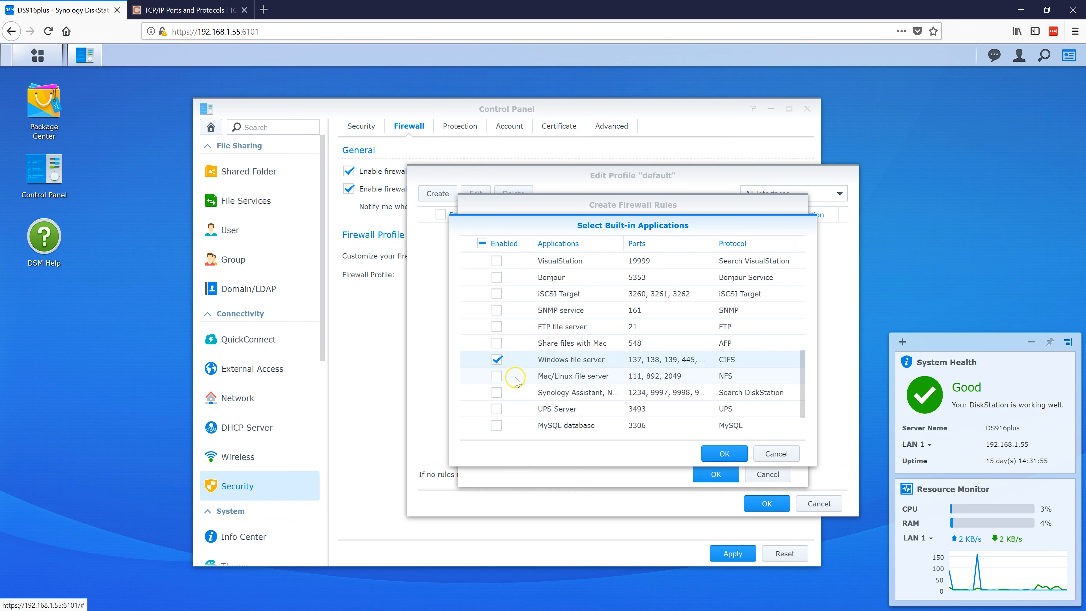
{"action": "left_click", "coordinate": [497, 376]}
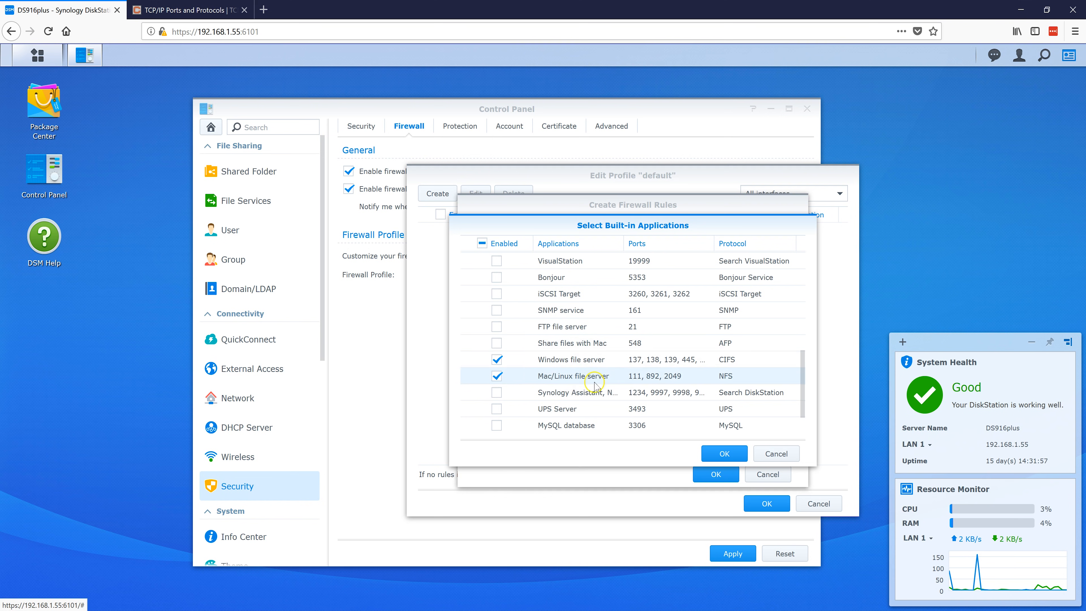
{"action": "scroll", "coordinate": [705, 377], "scroll_direction": "down", "scroll_amount": 1}
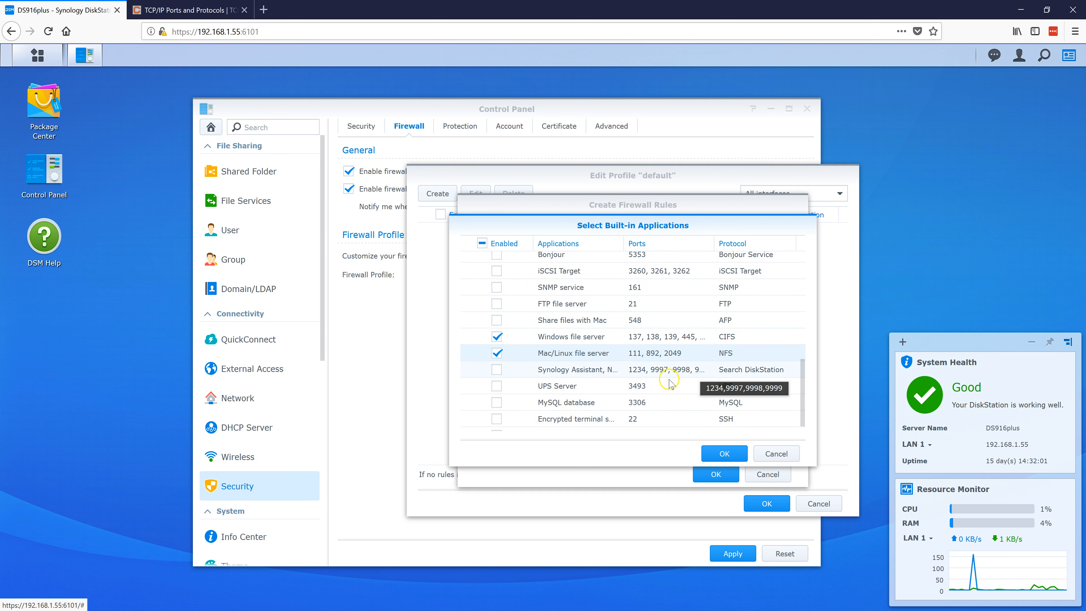
{"action": "left_click", "coordinate": [531, 610]}
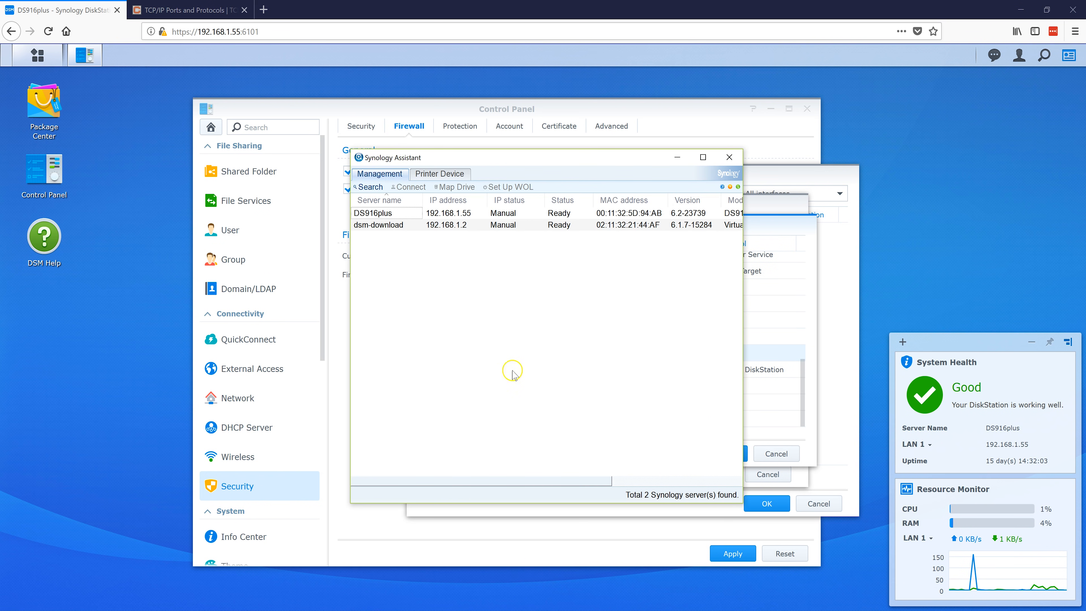
{"action": "left_click_drag", "start_coordinate": [548, 162], "coordinate": [428, 163]}
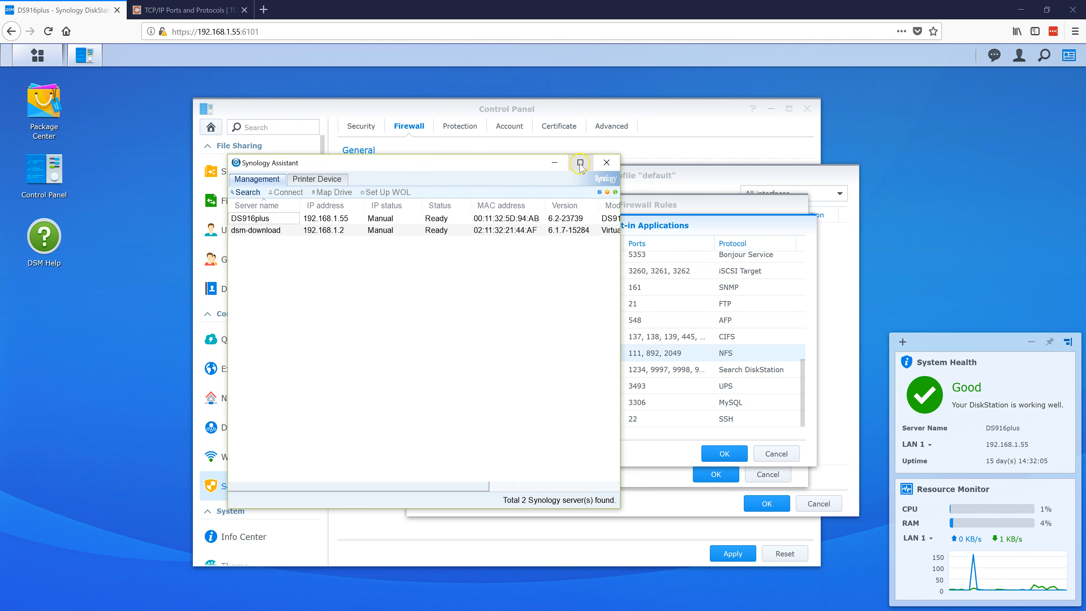
{"action": "left_click", "coordinate": [555, 162]}
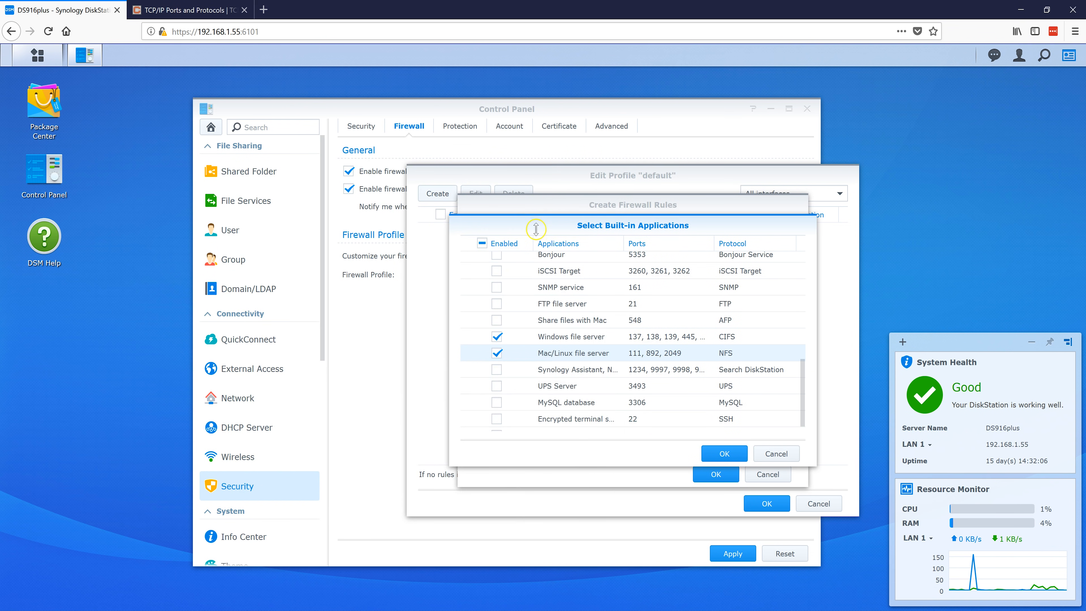
{"action": "left_click", "coordinate": [496, 369]}
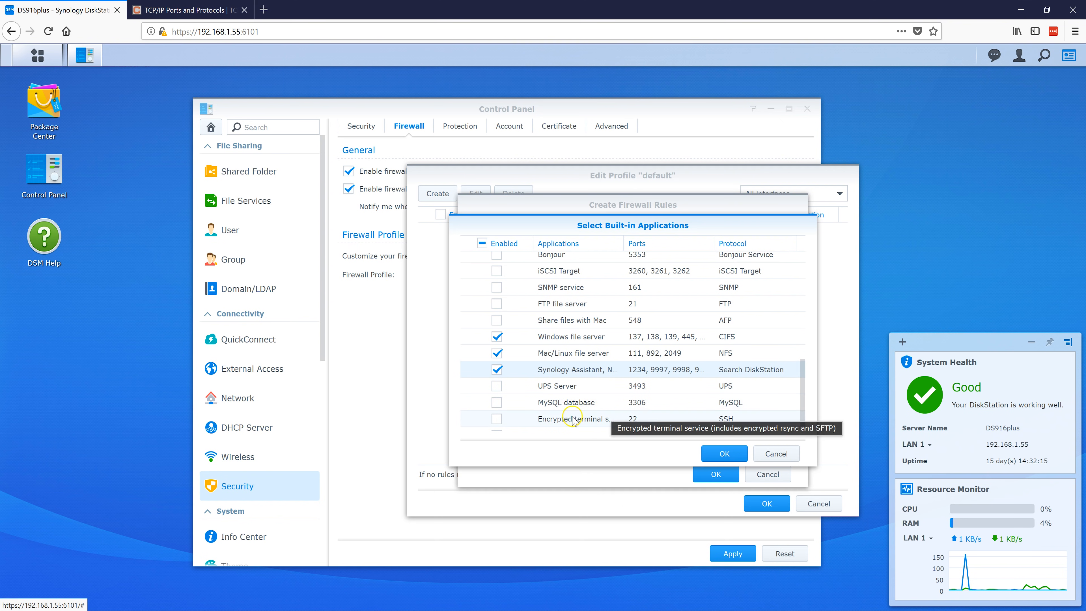
{"action": "left_click", "coordinate": [497, 419]}
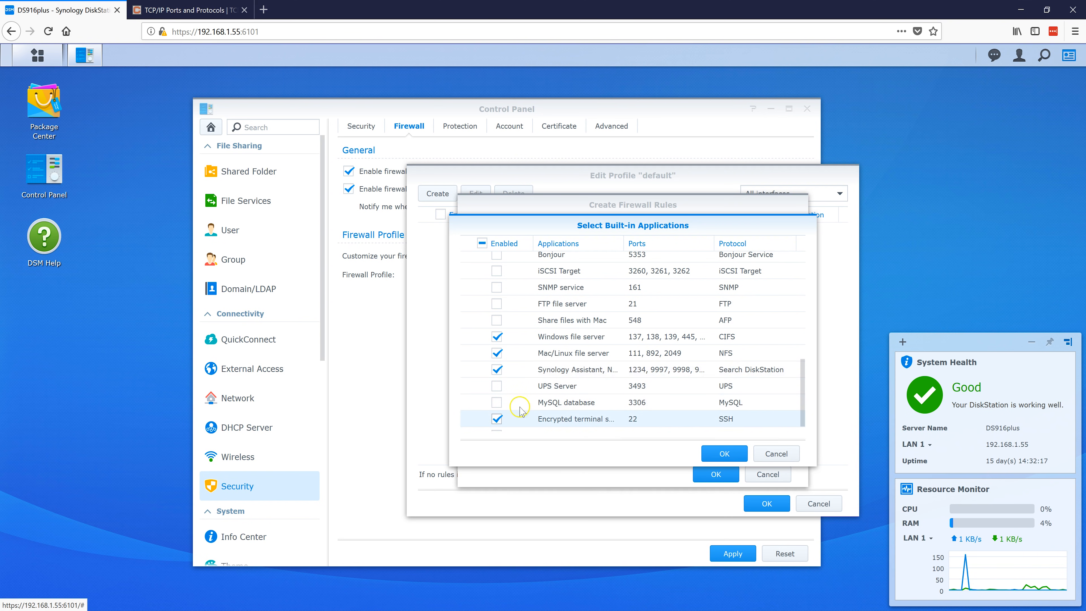
{"action": "mouse_move", "coordinate": [803, 367]}
{"action": "left_mouse_down"}
{"action": "mouse_move", "coordinate": [806, 243]}
{"action": "mouse_move", "coordinate": [821, 376]}
{"action": "left_mouse_up"}
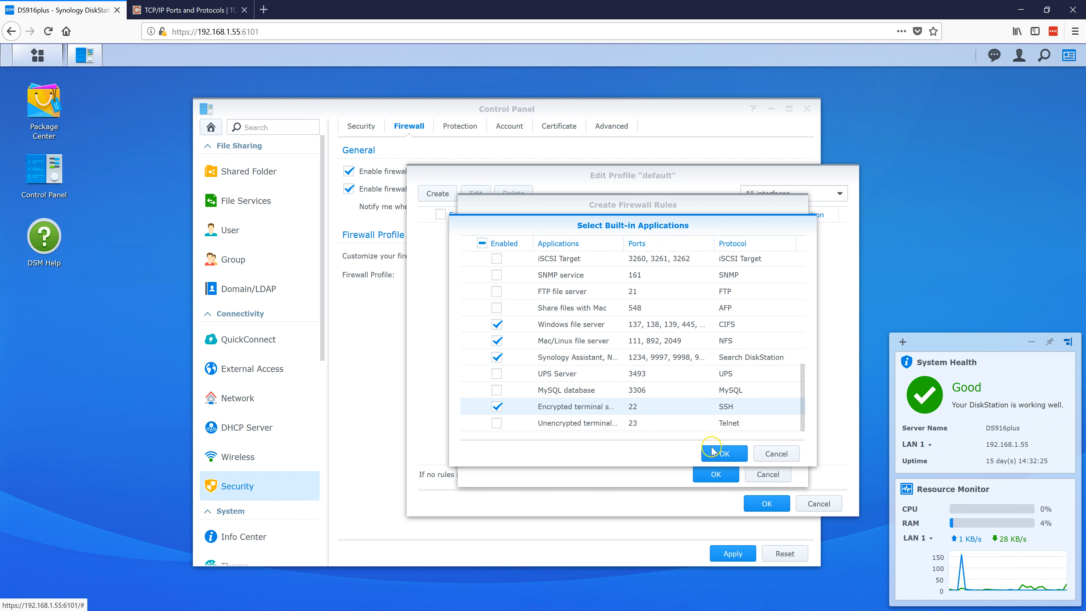
{"action": "left_click", "coordinate": [725, 452]}
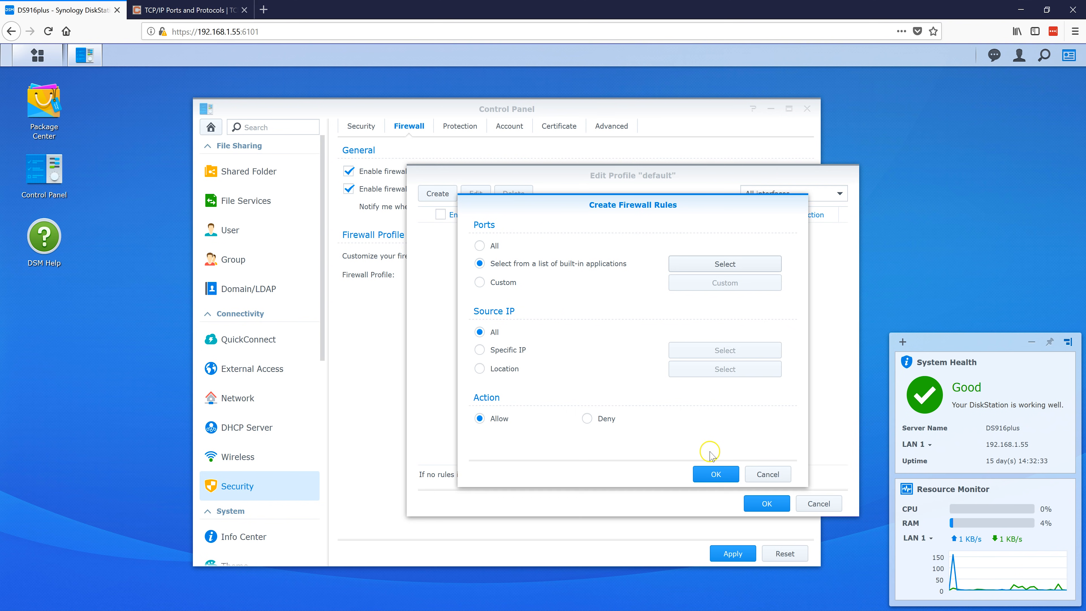
Step: Save the allow rule, cancel the pending edits, and widen the rule list and its Ports column
{"action": "left_click", "coordinate": [712, 474]}
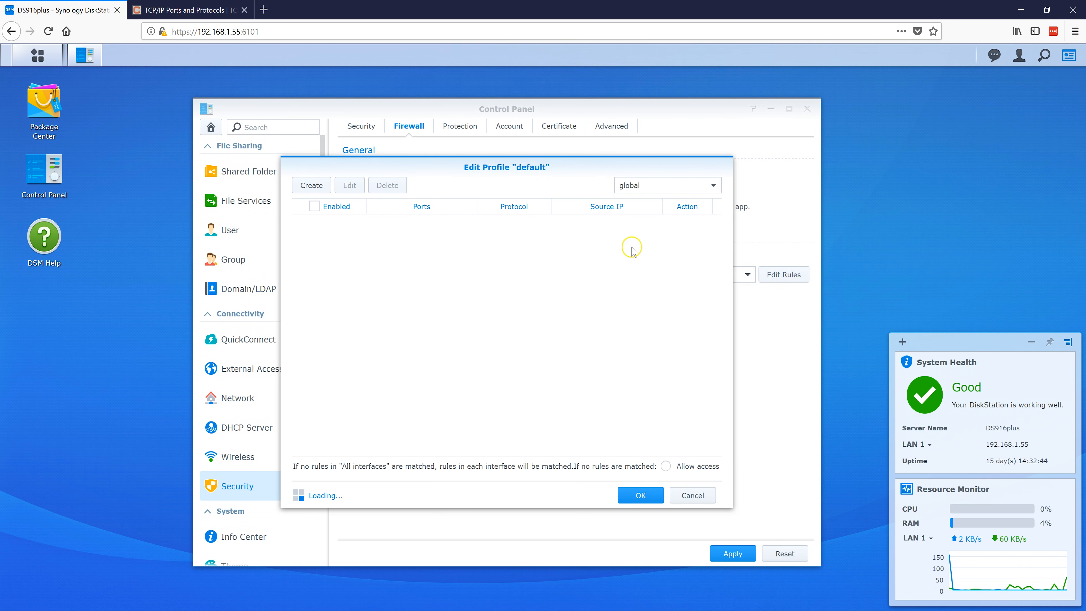
{"action": "left_click_drag", "start_coordinate": [475, 200], "coordinate": [536, 202]}
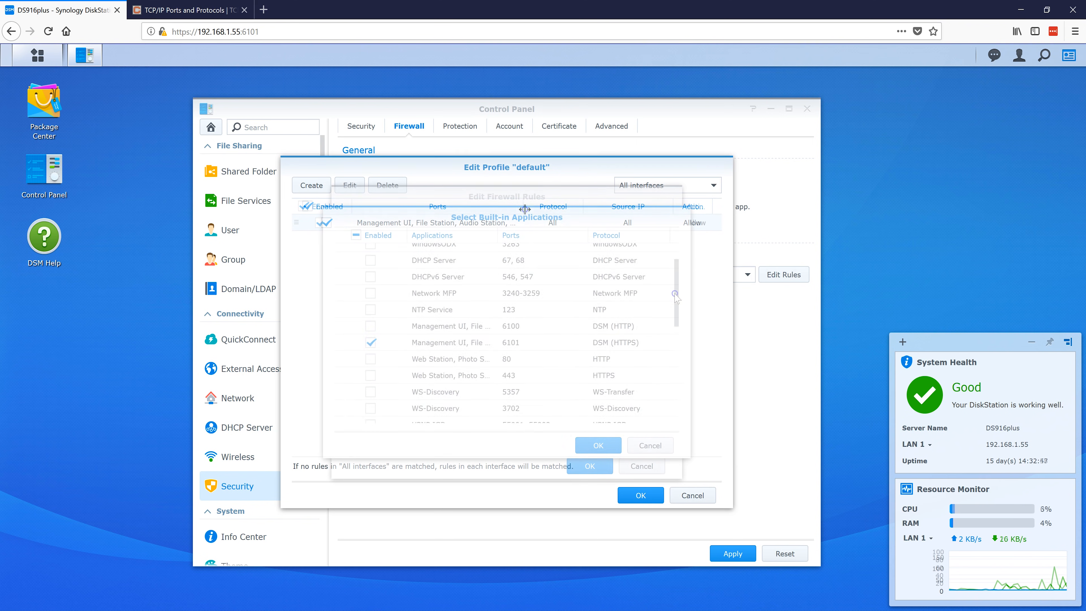
{"action": "left_click_drag", "start_coordinate": [675, 295], "coordinate": [676, 392]}
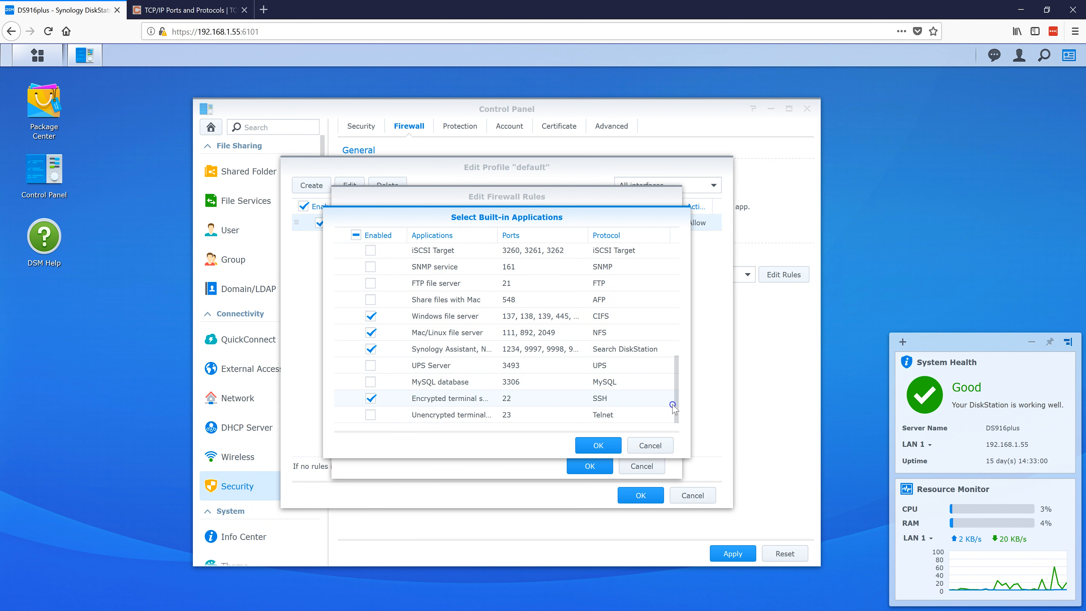
{"action": "left_click", "coordinate": [650, 446]}
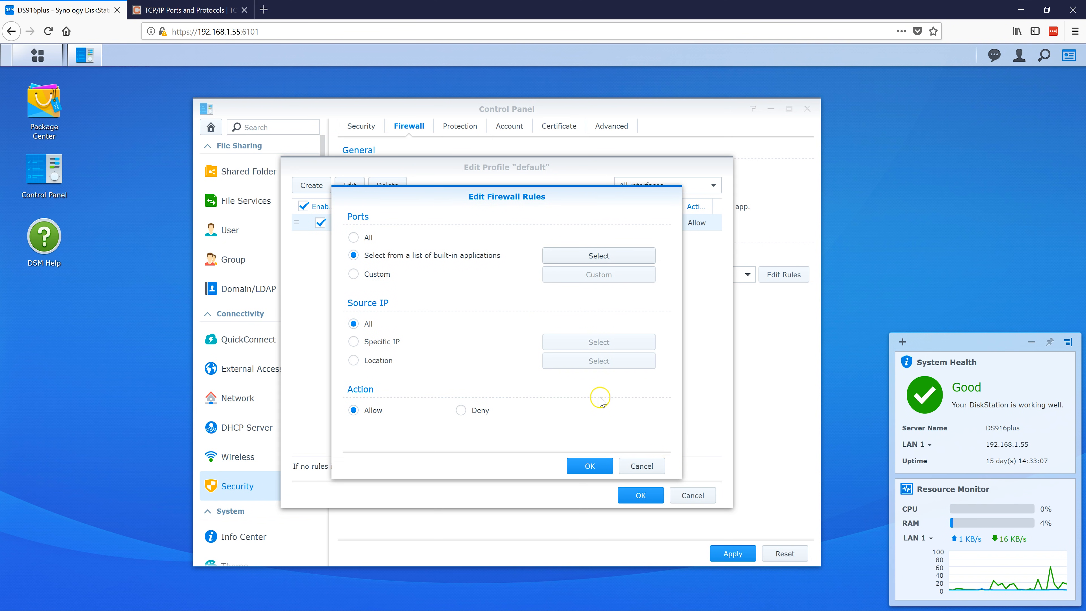
{"action": "left_click", "coordinate": [640, 468]}
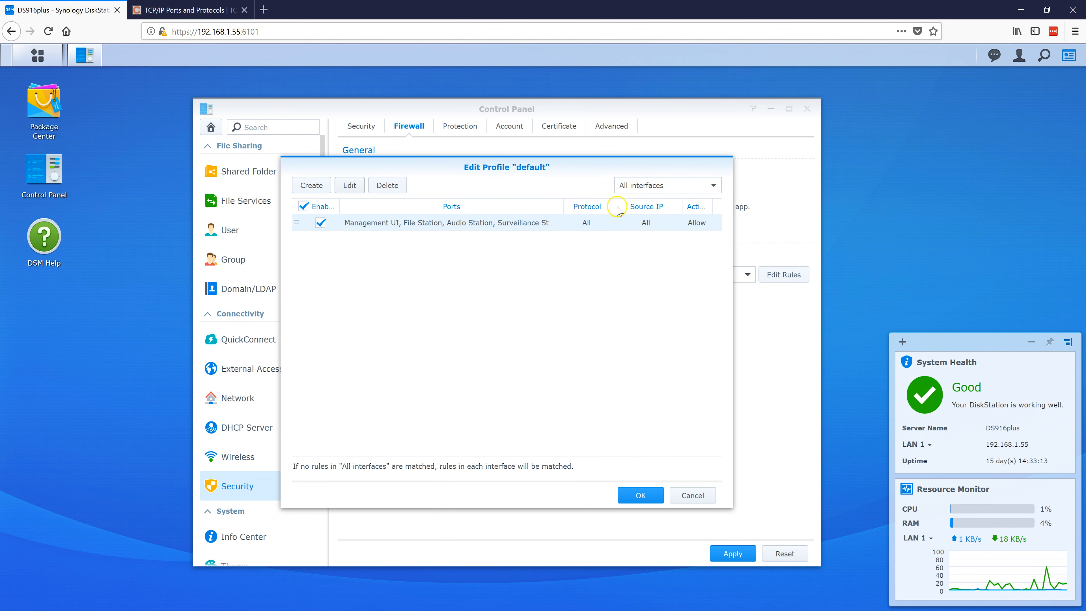
{"action": "left_click_drag", "start_coordinate": [732, 235], "coordinate": [900, 236]}
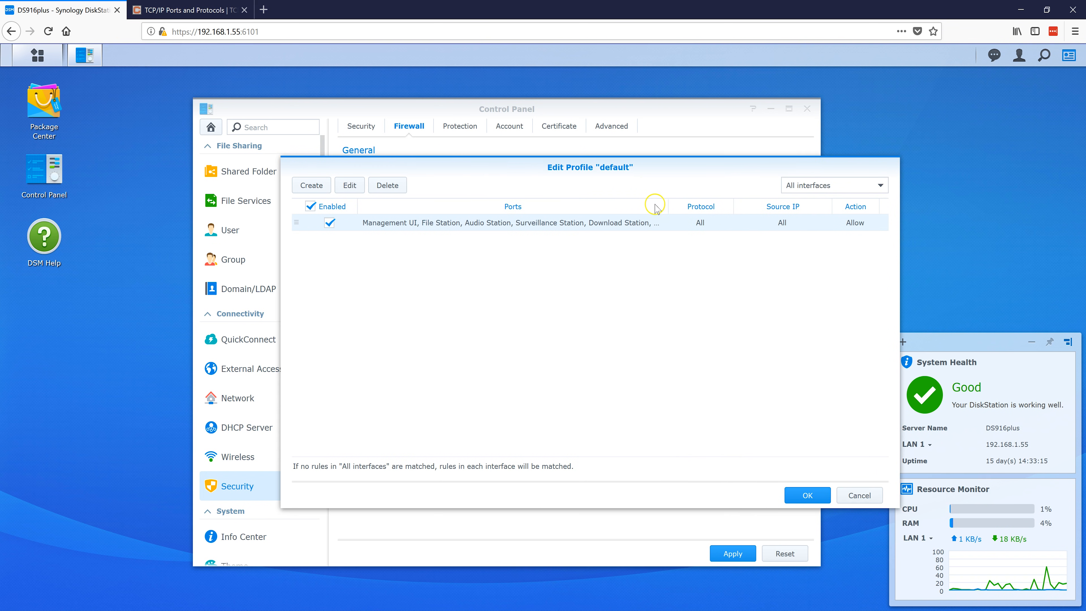
{"action": "left_click_drag", "start_coordinate": [668, 207], "coordinate": [762, 210]}
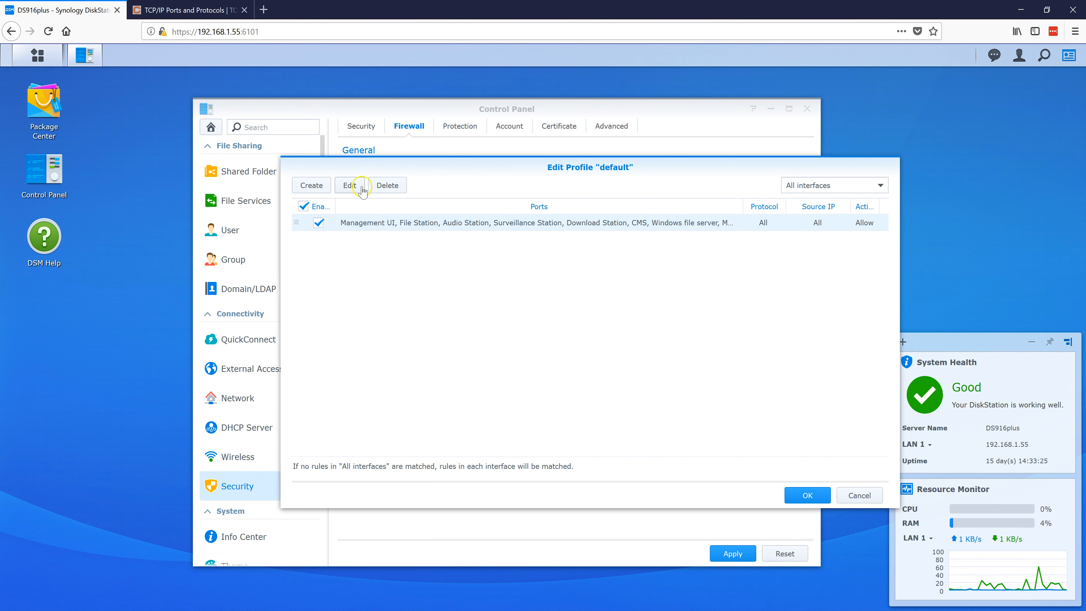
Step: Remove Encrypted terminal (SSH) from the first rule's built-in applications and save it
{"action": "left_click", "coordinate": [349, 186]}
{"action": "left_click", "coordinate": [652, 255]}
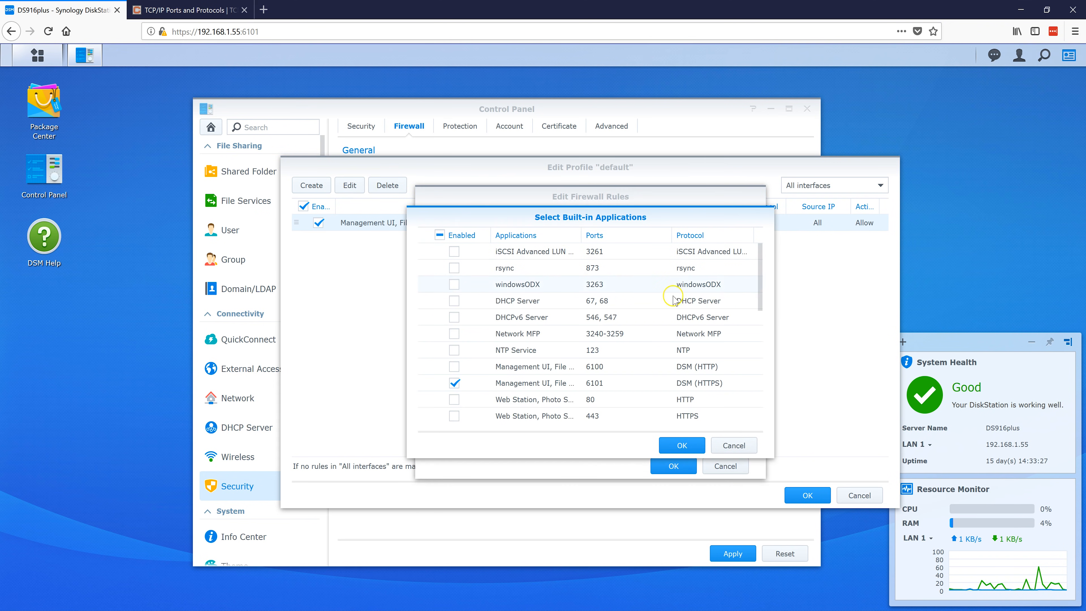
{"action": "scroll", "coordinate": [765, 326], "scroll_direction": "down", "scroll_amount": 8}
{"action": "left_click", "coordinate": [454, 398]}
{"action": "left_click", "coordinate": [682, 445]}
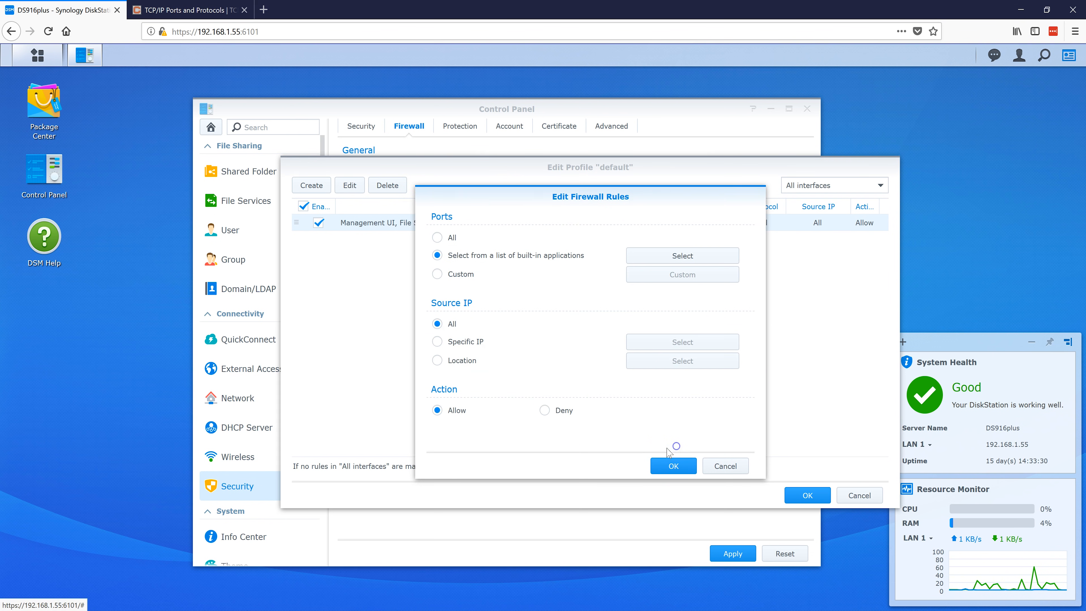
{"action": "left_click", "coordinate": [681, 468]}
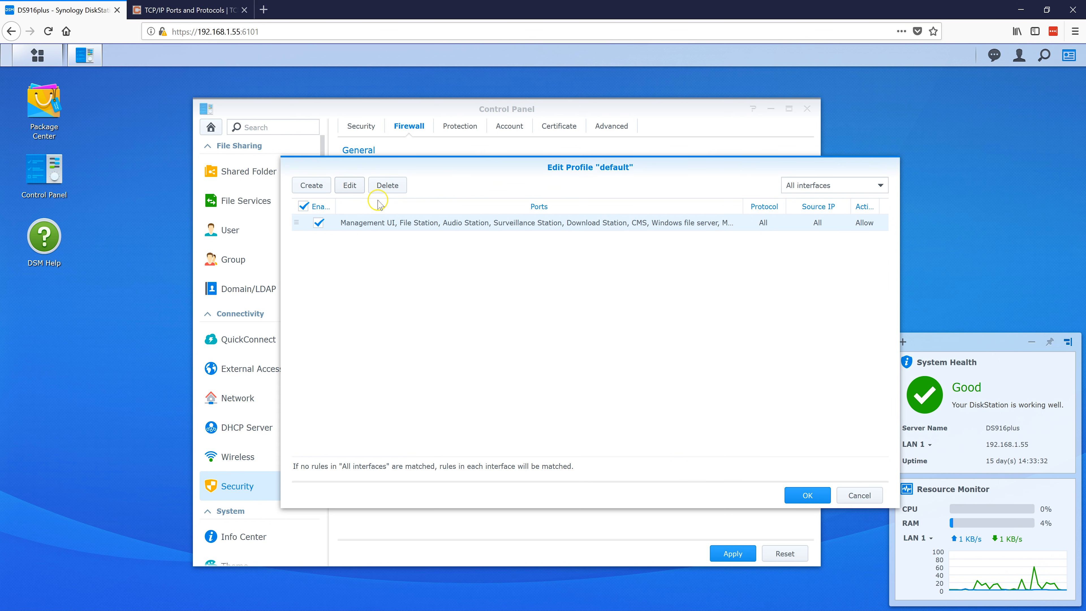
Step: Add a separate allow rule for Encrypted terminal (SSH) and leave it disabled
{"action": "left_click", "coordinate": [318, 187]}
{"action": "left_click", "coordinate": [477, 255]}
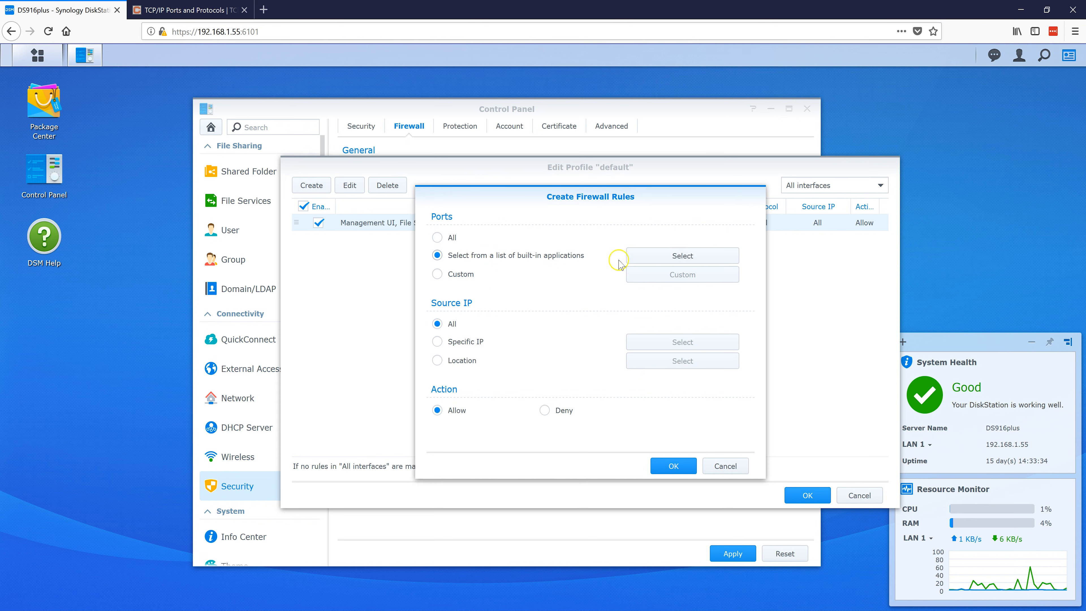
{"action": "left_click", "coordinate": [631, 257]}
{"action": "left_click_drag", "start_coordinate": [759, 282], "coordinate": [747, 413]}
{"action": "left_click", "coordinate": [454, 398]}
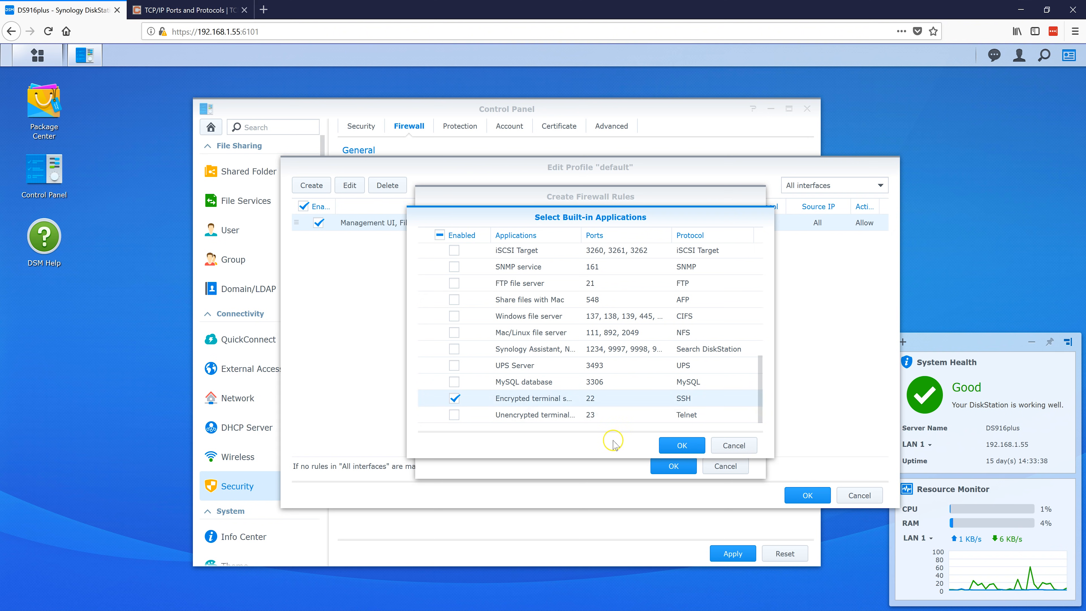
{"action": "left_click", "coordinate": [682, 446]}
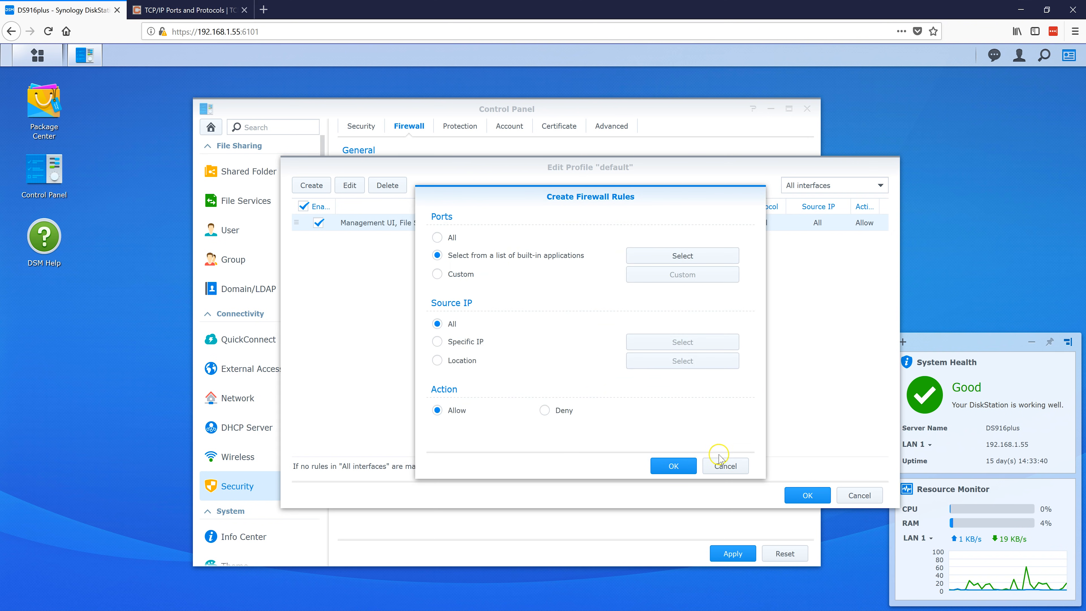
{"action": "left_click", "coordinate": [674, 466]}
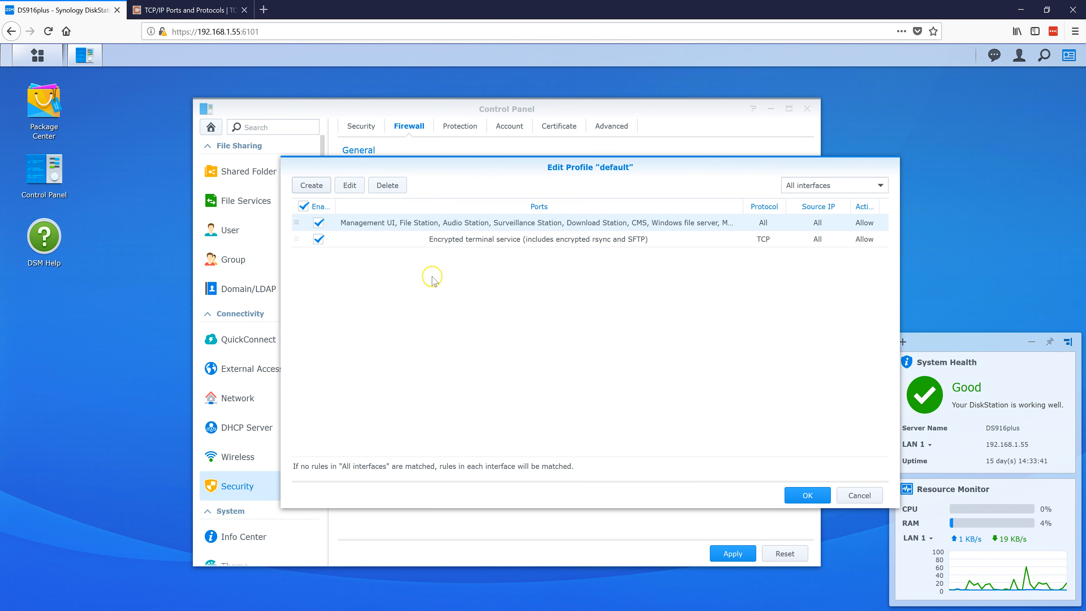
{"action": "left_click", "coordinate": [318, 239]}
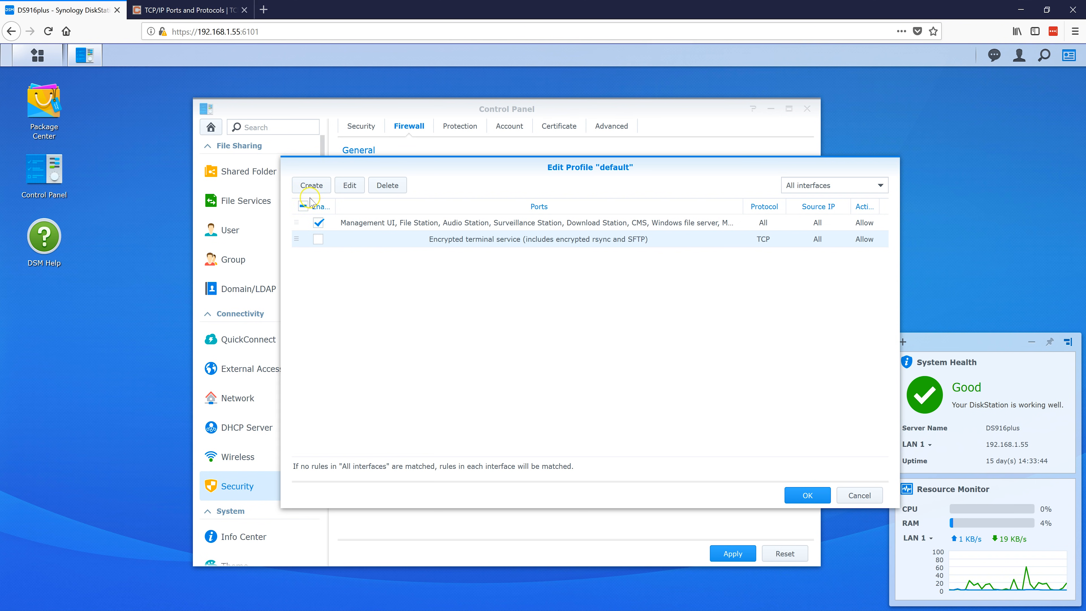
Step: Add a Deny rule for all ports and place the SSH rule below it
{"action": "left_click", "coordinate": [311, 184]}
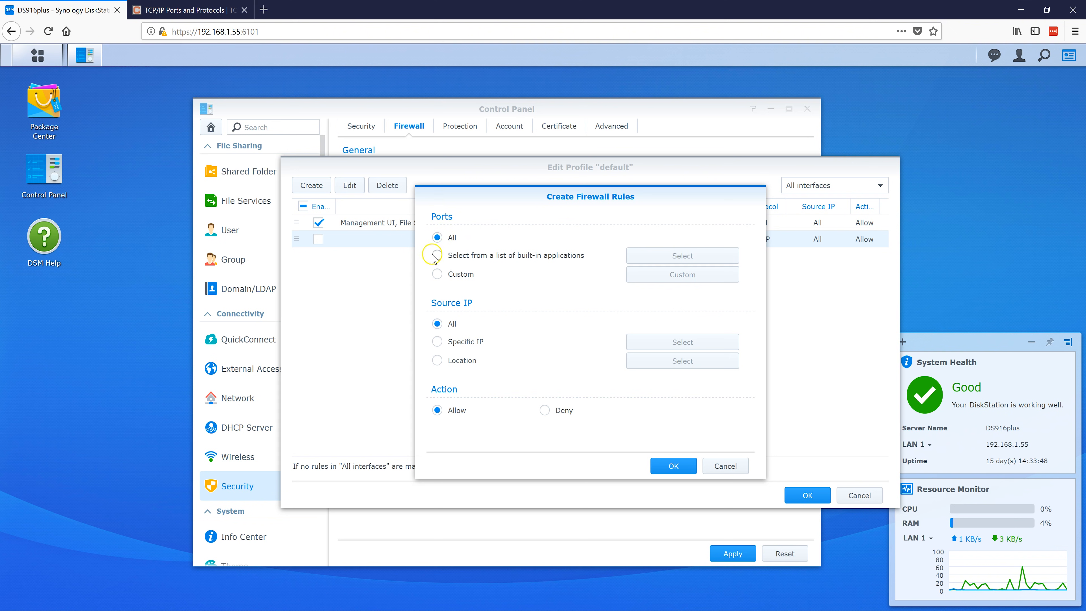
{"action": "left_click", "coordinate": [545, 410]}
{"action": "left_click", "coordinate": [679, 466]}
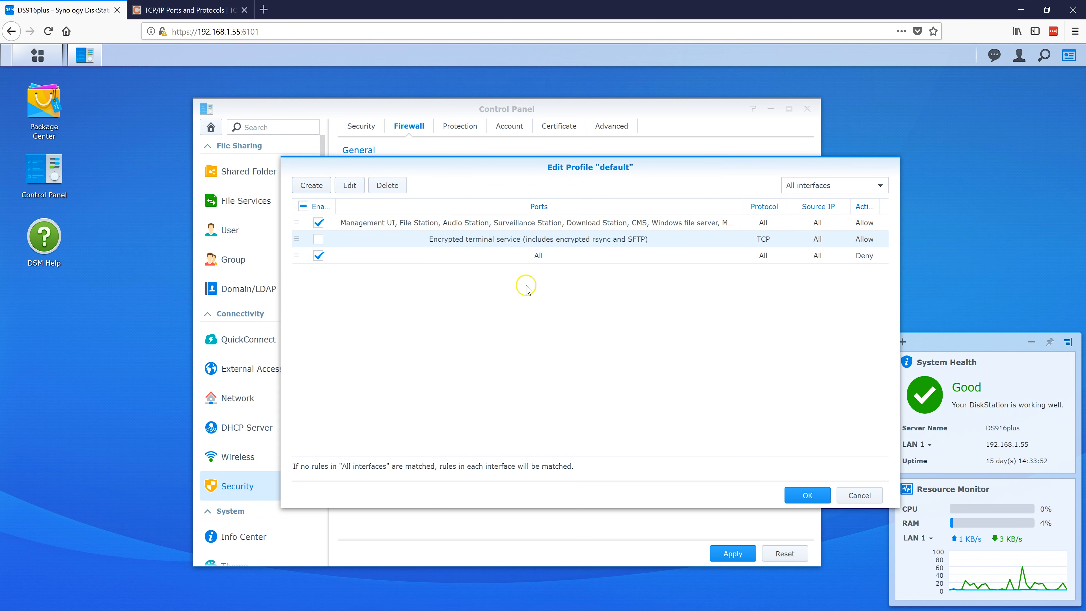
{"action": "left_click_drag", "start_coordinate": [296, 240], "coordinate": [299, 266]}
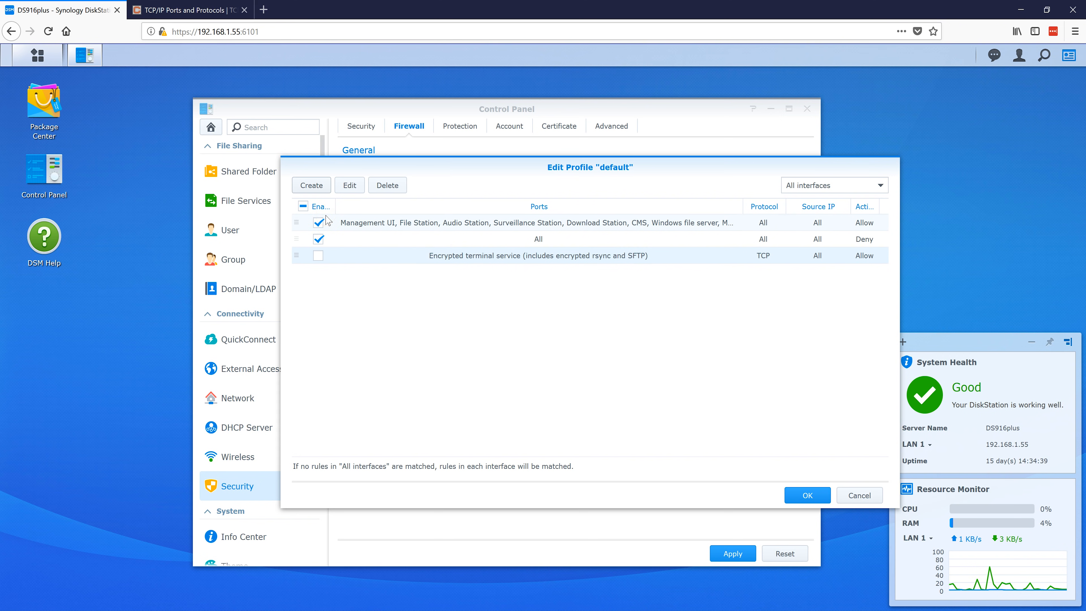
Step: Save the default firewall profile rules and dismiss the success message
{"action": "left_click", "coordinate": [807, 495]}
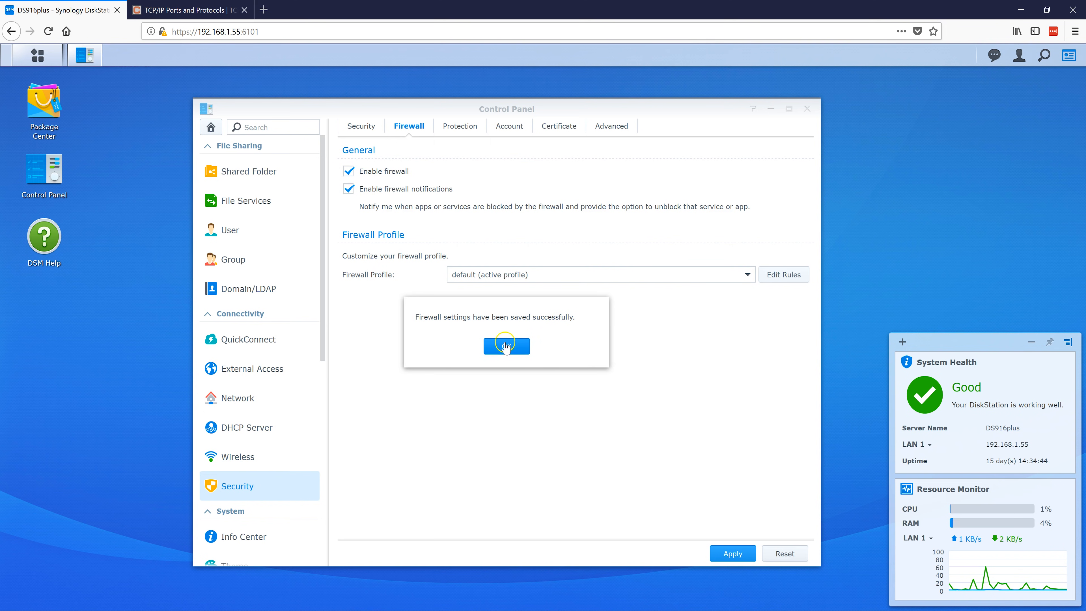
{"action": "left_click", "coordinate": [506, 345]}
Step: Glance at the DoS Protection tab, then go back to the Firewall tab
{"action": "left_click", "coordinate": [459, 126]}
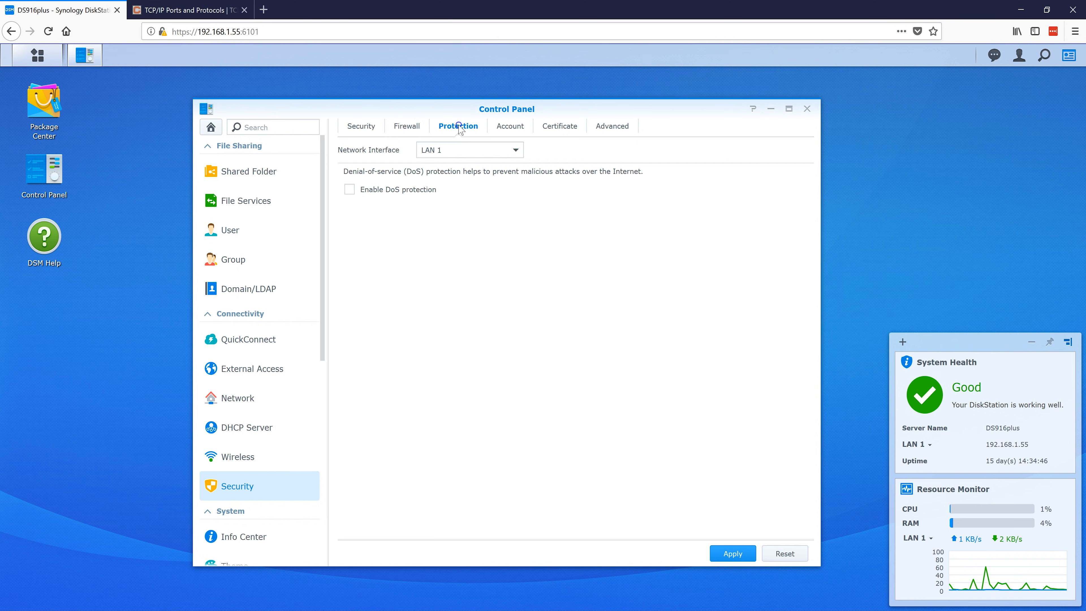
{"action": "left_click", "coordinate": [406, 126]}
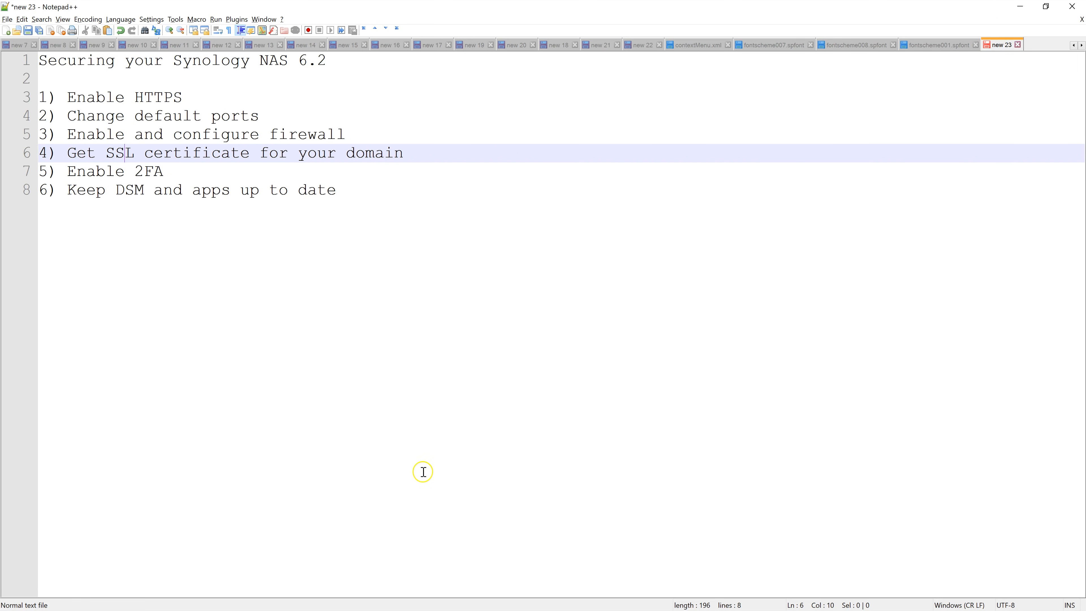
Step: Bring up Firefox's Server Not Found tab for ds.allsecureit.com
{"action": "left_click", "coordinate": [322, 610]}
{"action": "left_click", "coordinate": [295, 8]}
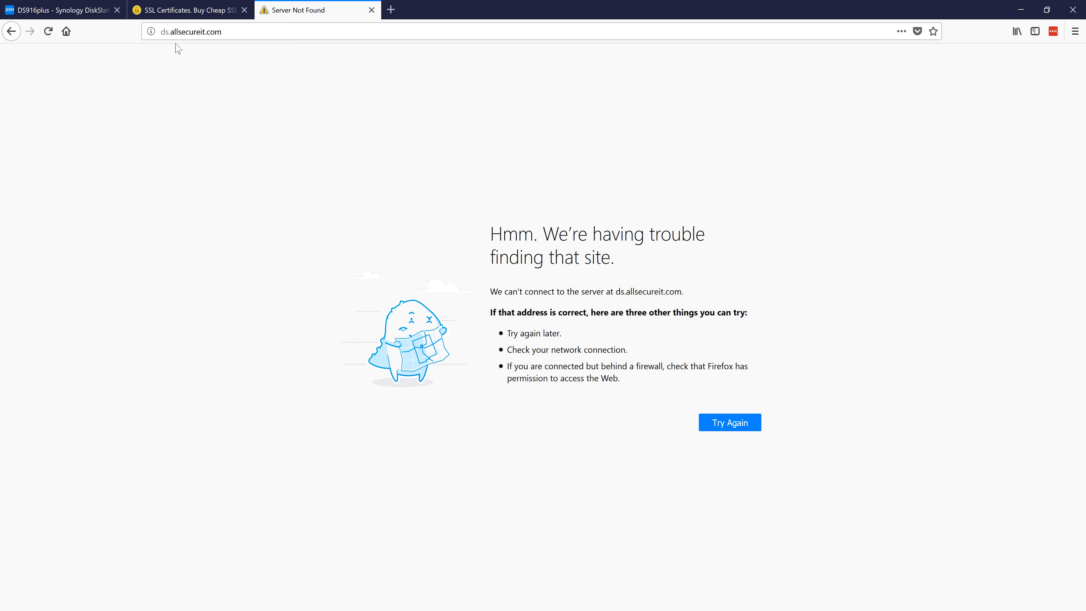
{"action": "left_click_drag", "start_coordinate": [489, 233], "coordinate": [646, 261]}
{"action": "left_click", "coordinate": [607, 198]}
Step: Open QuickConnect in Control Panel, review its Advanced tab, and leave it disabled
{"action": "left_click", "coordinate": [72, 12]}
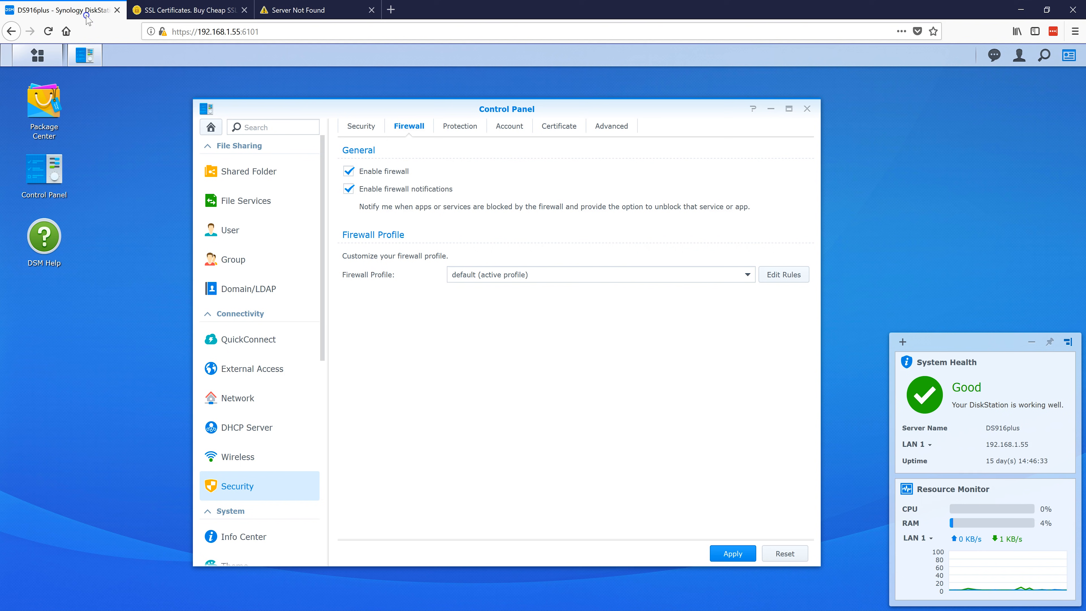
{"action": "left_click_drag", "start_coordinate": [262, 108], "coordinate": [252, 93]}
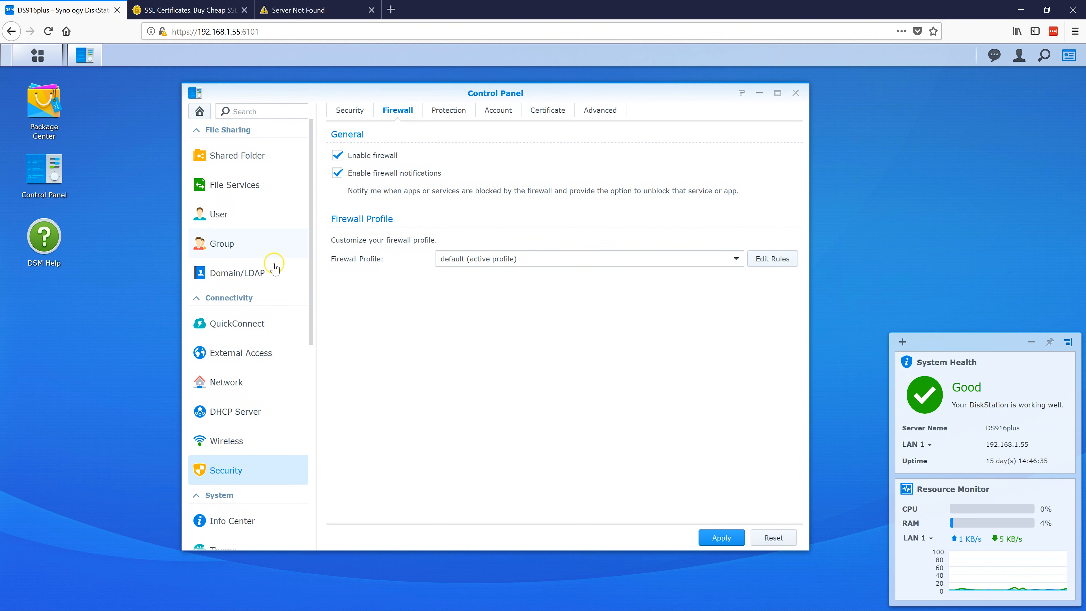
{"action": "left_click", "coordinate": [244, 321]}
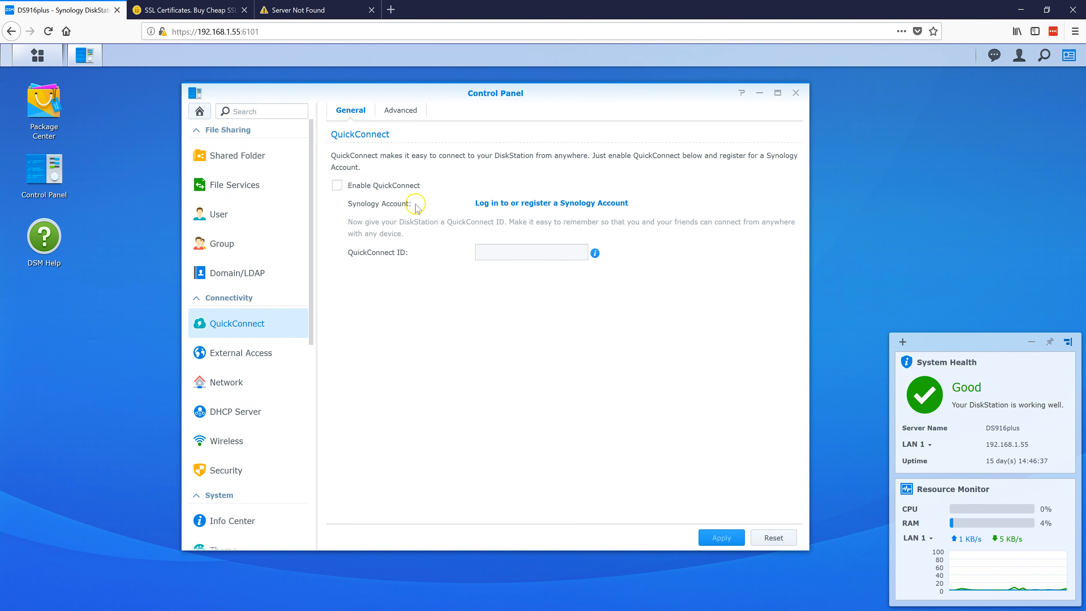
{"action": "left_click", "coordinate": [400, 110]}
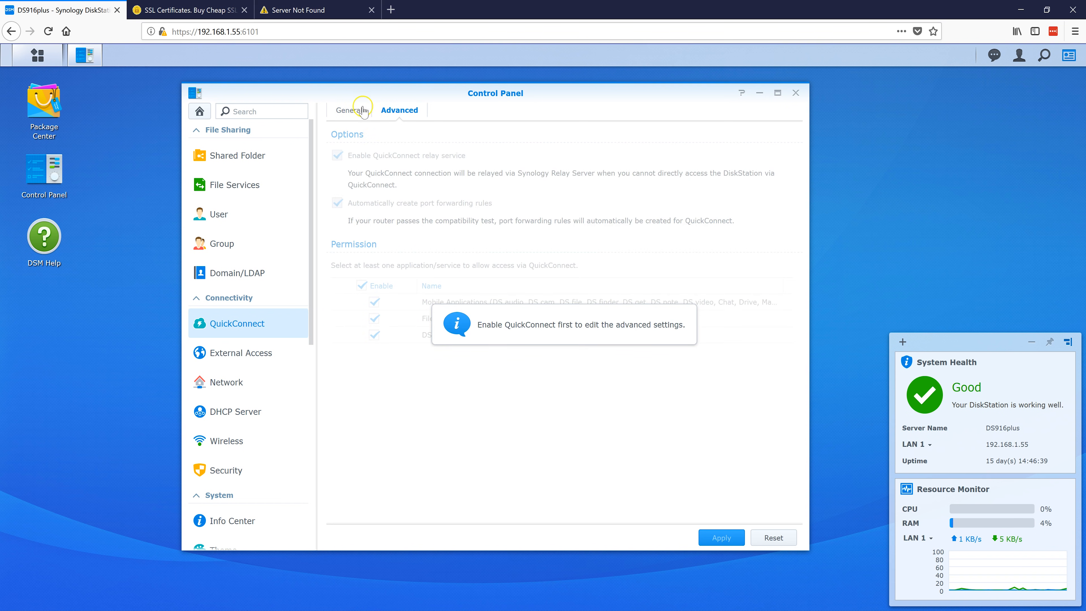
{"action": "left_click", "coordinate": [339, 111]}
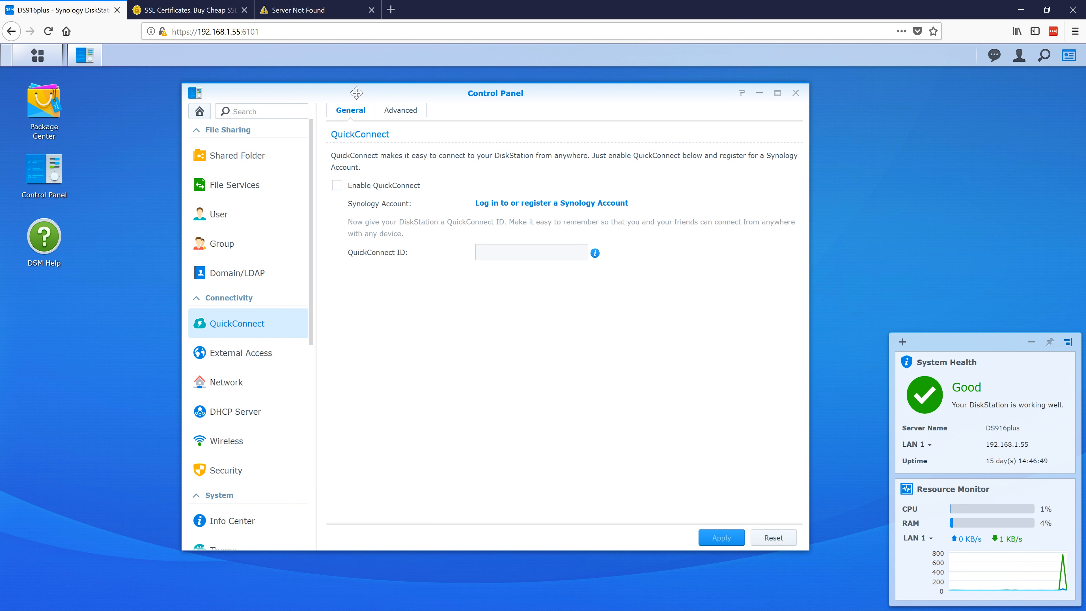
{"action": "left_click", "coordinate": [388, 115]}
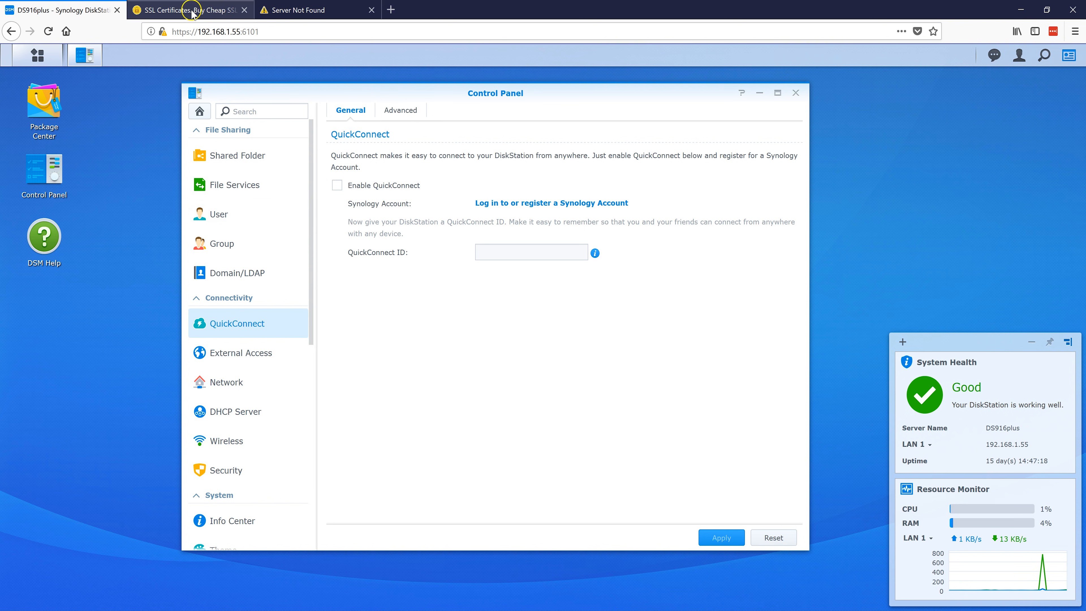
Step: On the ds.allsecureit.com not-found tab, select the domain and ds subdomain in the address
{"action": "left_click", "coordinate": [317, 13]}
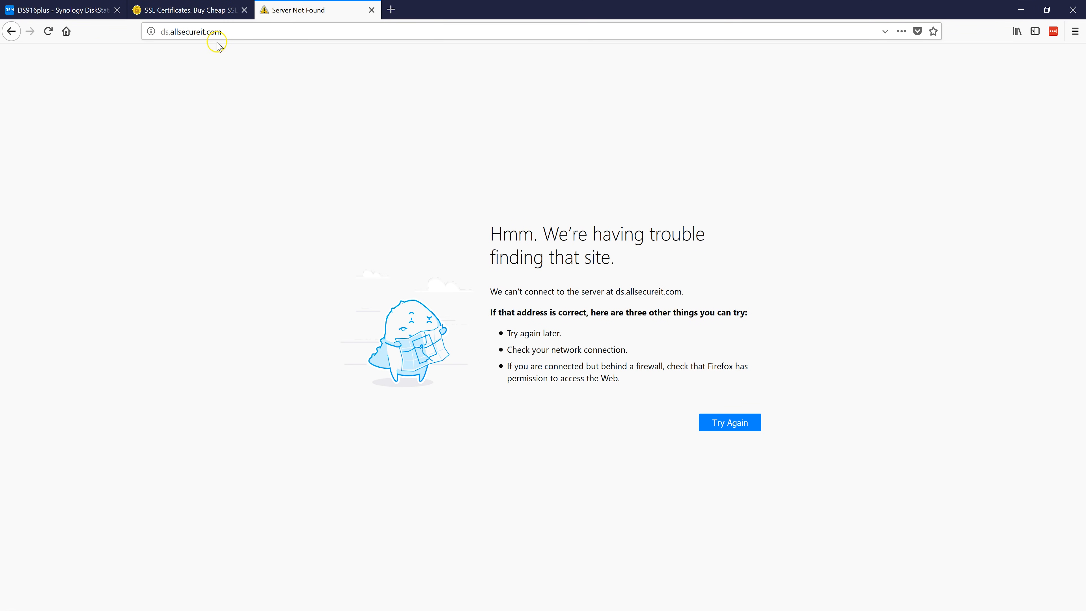
{"action": "left_click", "coordinate": [170, 32]}
{"action": "left_click", "coordinate": [170, 33]}
{"action": "left_click_drag", "start_coordinate": [169, 33], "coordinate": [230, 32]}
{"action": "left_click", "coordinate": [169, 32]}
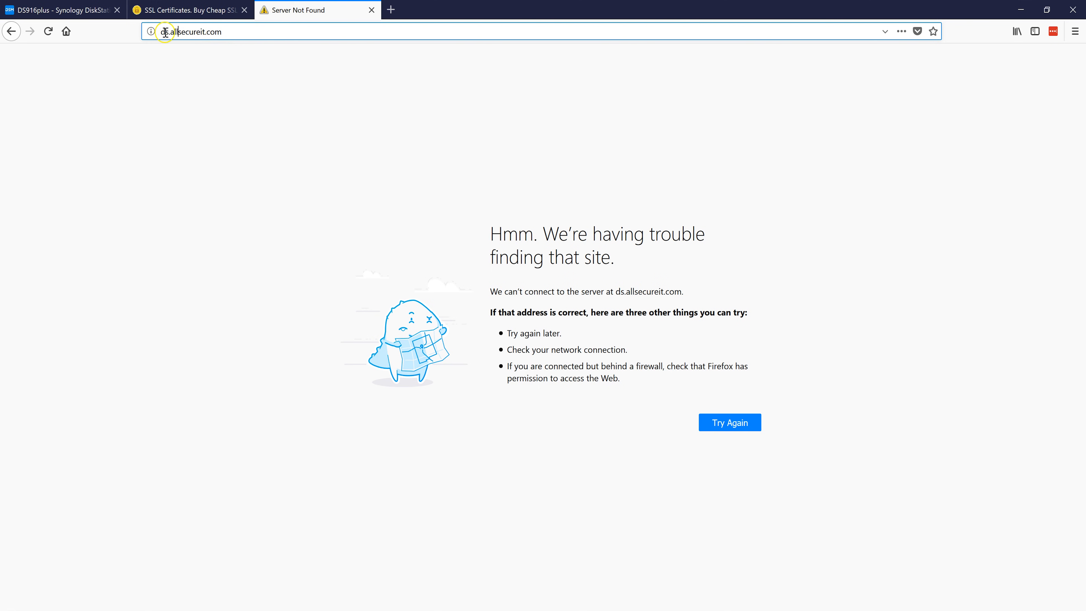
{"action": "double_click", "coordinate": [164, 32]}
{"action": "left_click", "coordinate": [166, 32]}
{"action": "left_click", "coordinate": [171, 31]}
{"action": "left_click", "coordinate": [178, 32]}
Step: Compare PositiveSSL (low assurance, $5.88/yr) with EssentialSSL (medium assurance, $14.88/yr) on SSLs.com
{"action": "left_click", "coordinate": [176, 11]}
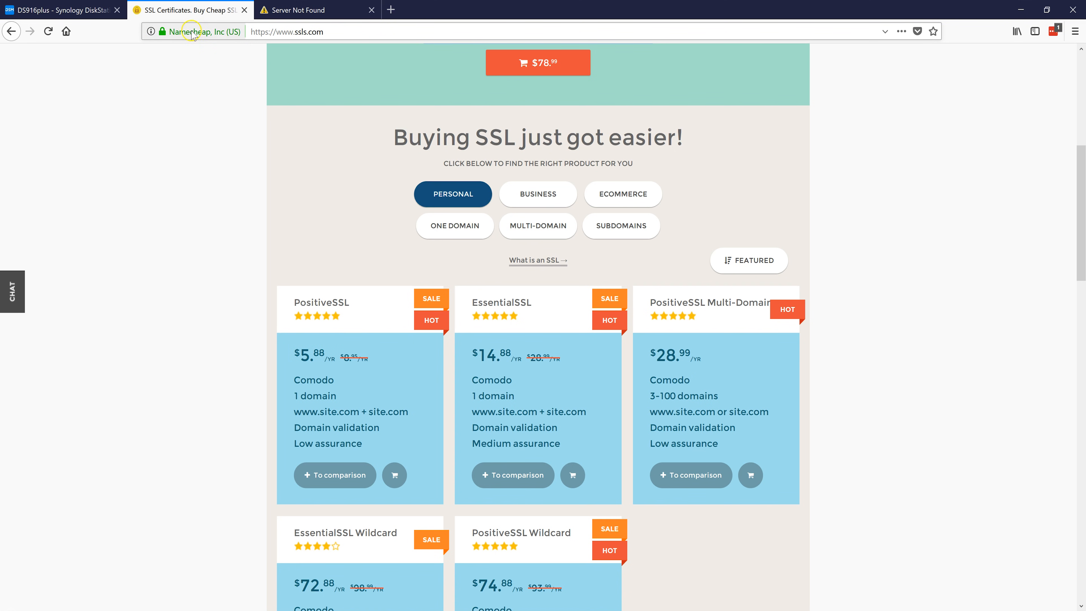
{"action": "mouse_move", "coordinate": [225, 34]}
{"action": "left_click_drag", "start_coordinate": [295, 444], "coordinate": [363, 444]}
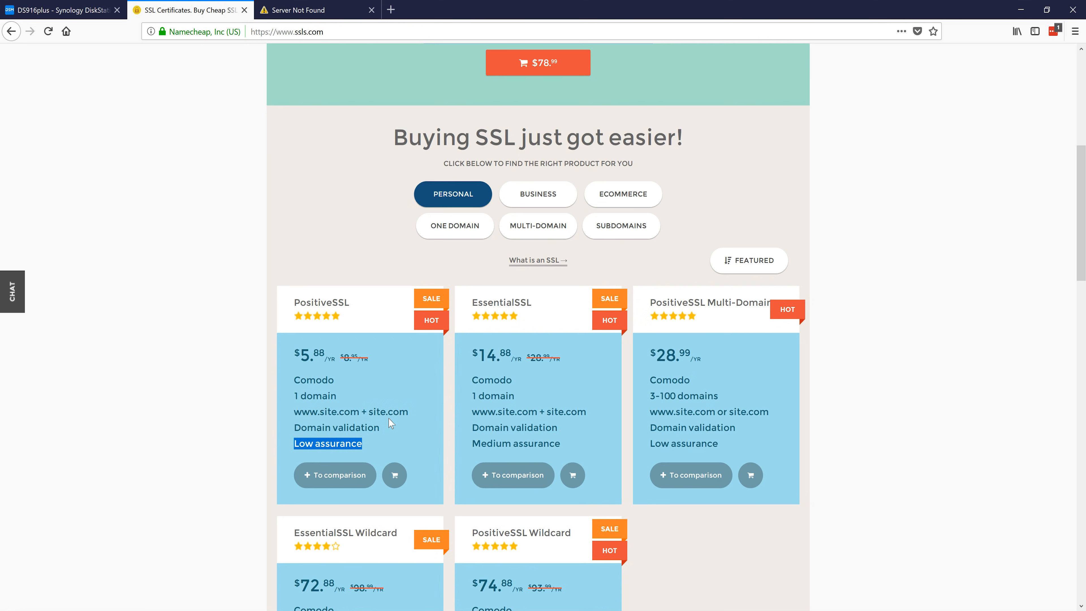
{"action": "left_click_drag", "start_coordinate": [472, 446], "coordinate": [561, 443]}
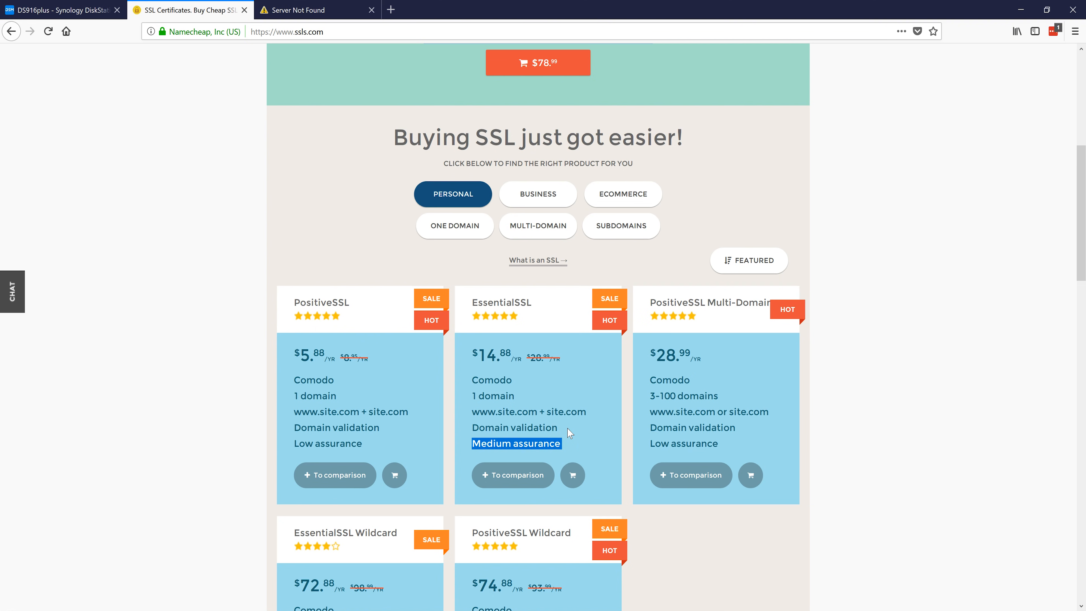
{"action": "scroll", "coordinate": [567, 428], "scroll_direction": "down", "scroll_amount": 1}
{"action": "left_click", "coordinate": [395, 317]}
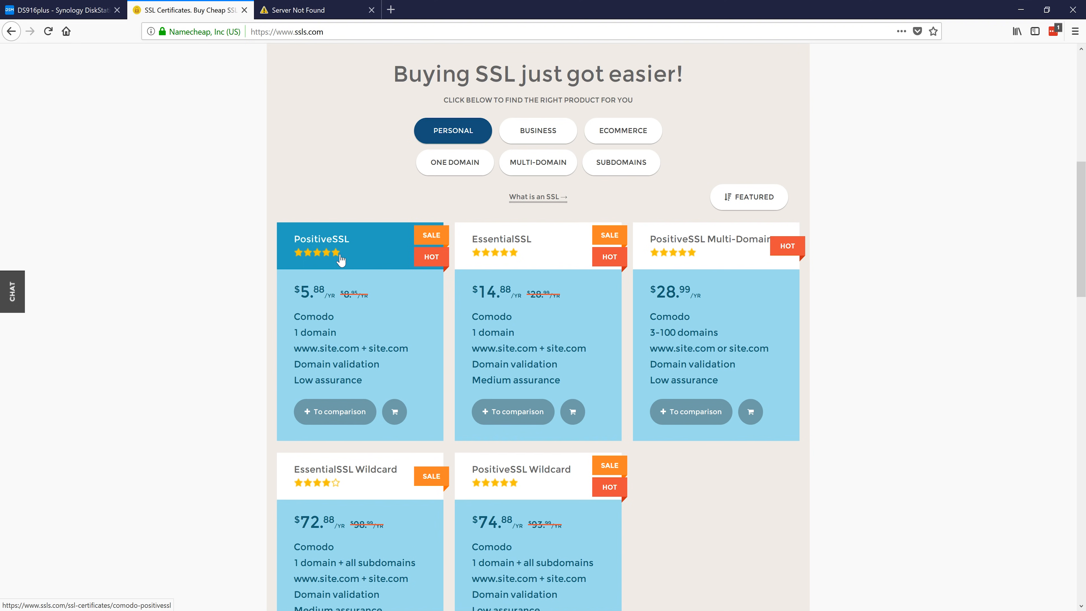
Step: Order PositiveSSL, begin its activation, and return to the DiskStation Control Panel
{"action": "left_click", "coordinate": [394, 411]}
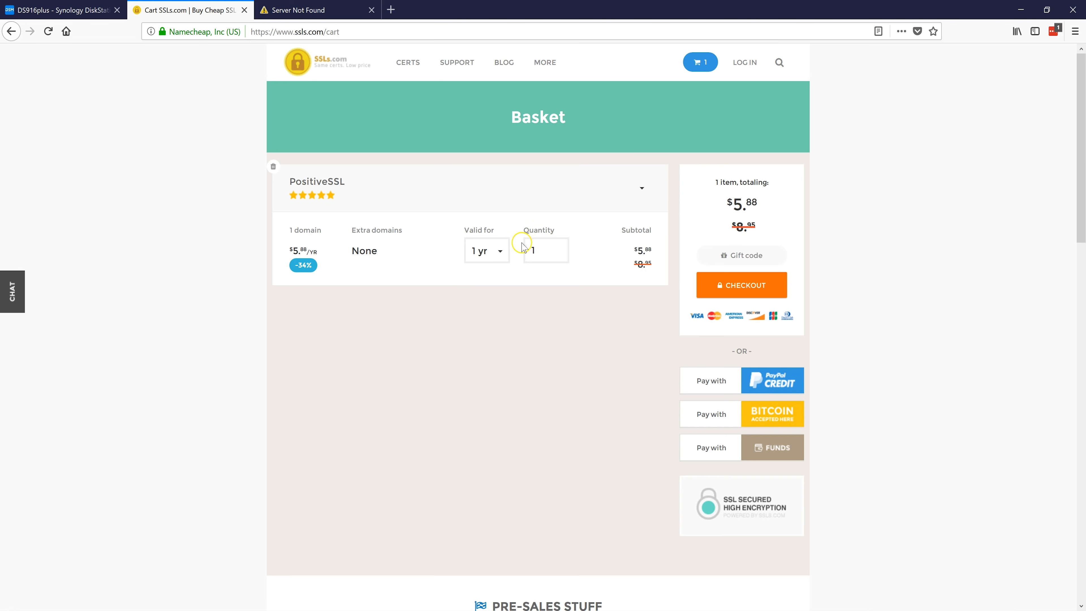
{"action": "left_click", "coordinate": [753, 287]}
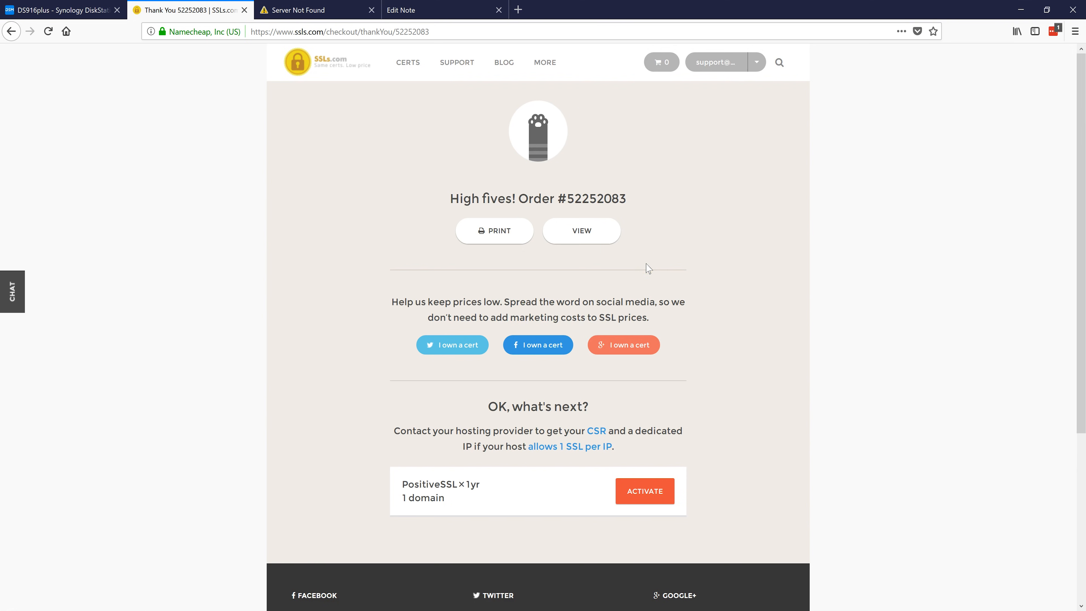
{"action": "left_click", "coordinate": [636, 492]}
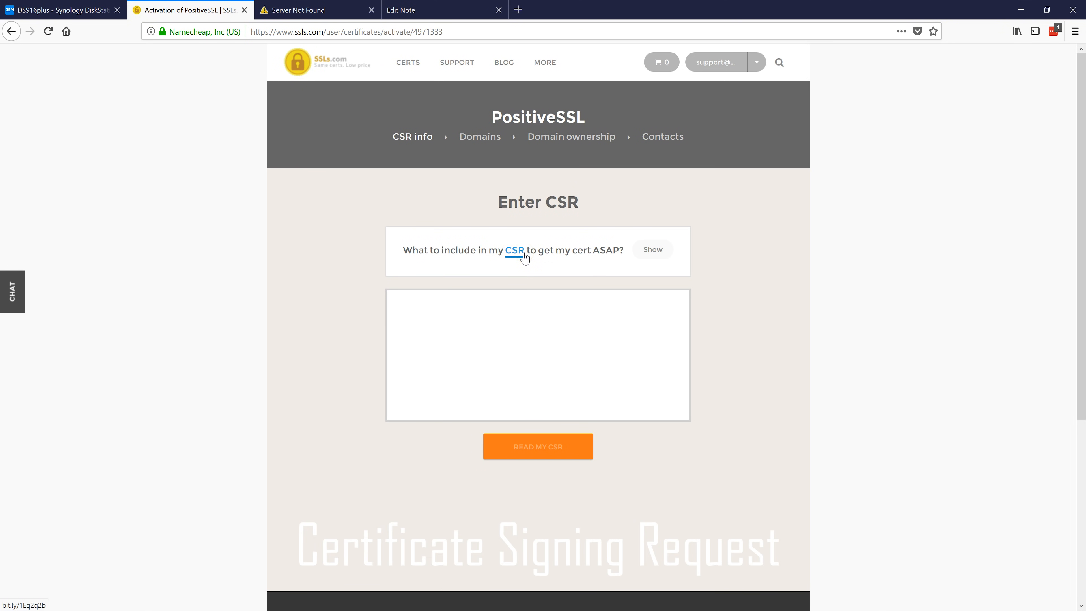
{"action": "left_click", "coordinate": [93, 11]}
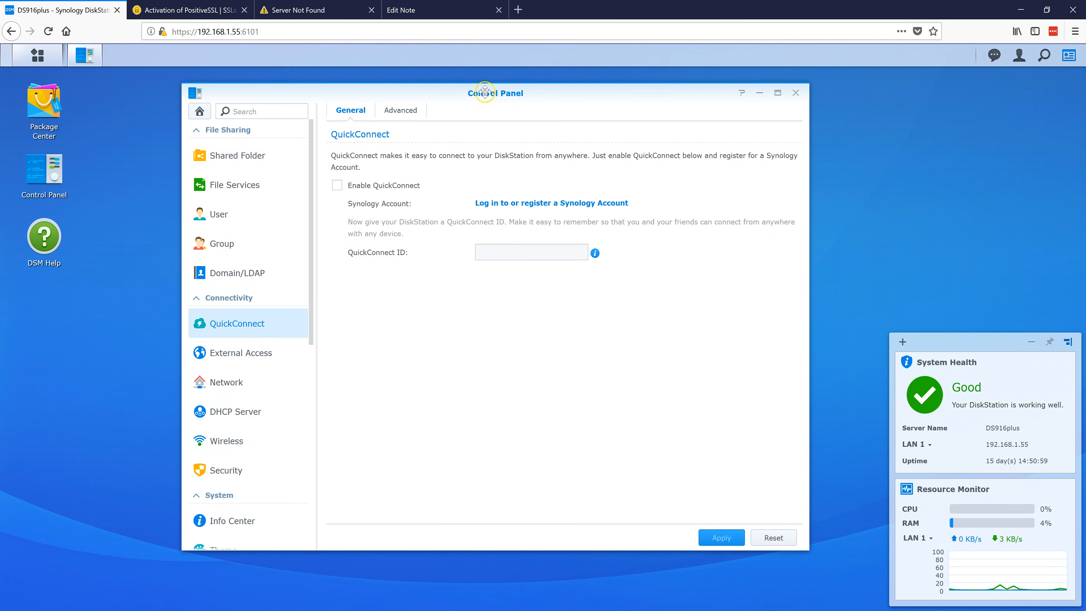
{"action": "left_click_drag", "start_coordinate": [484, 95], "coordinate": [500, 101]}
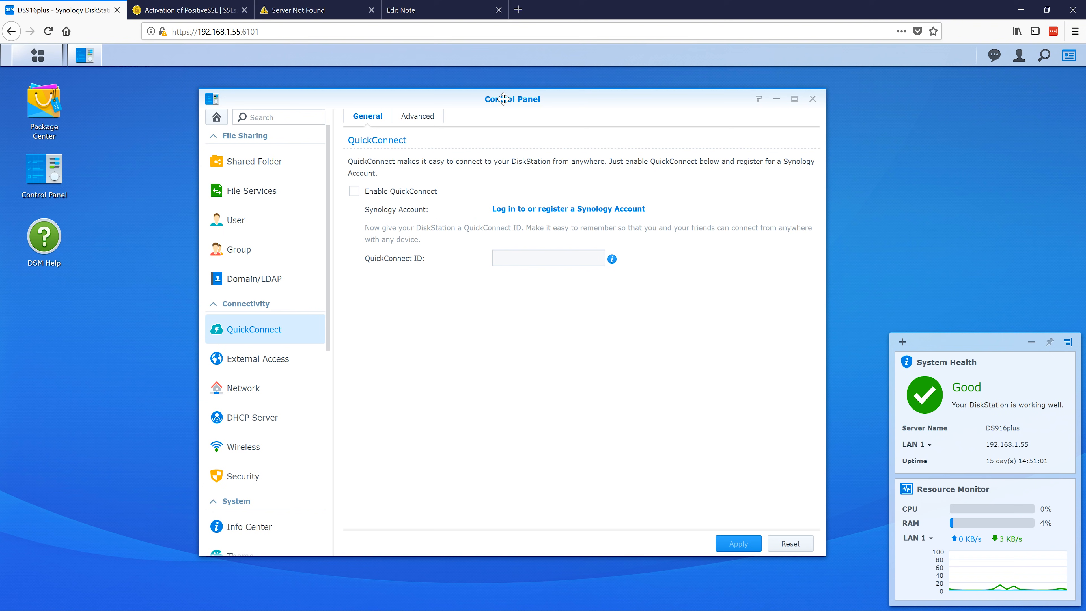
Step: Begin a new CSR under Security > Certificate, keeping the 2048-bit private key
{"action": "left_click", "coordinate": [235, 475]}
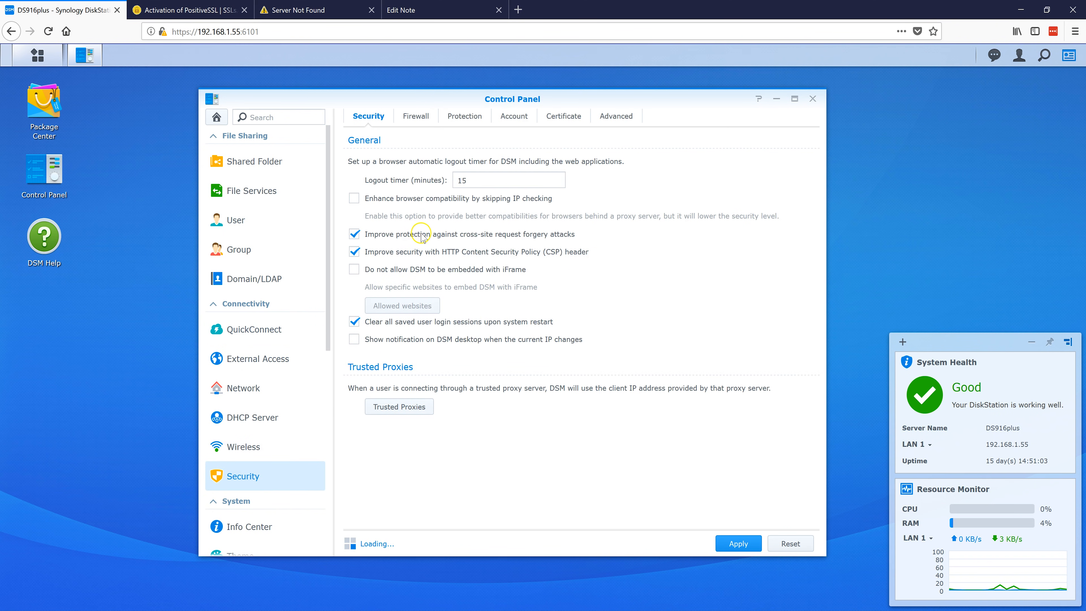
{"action": "left_click", "coordinate": [558, 127]}
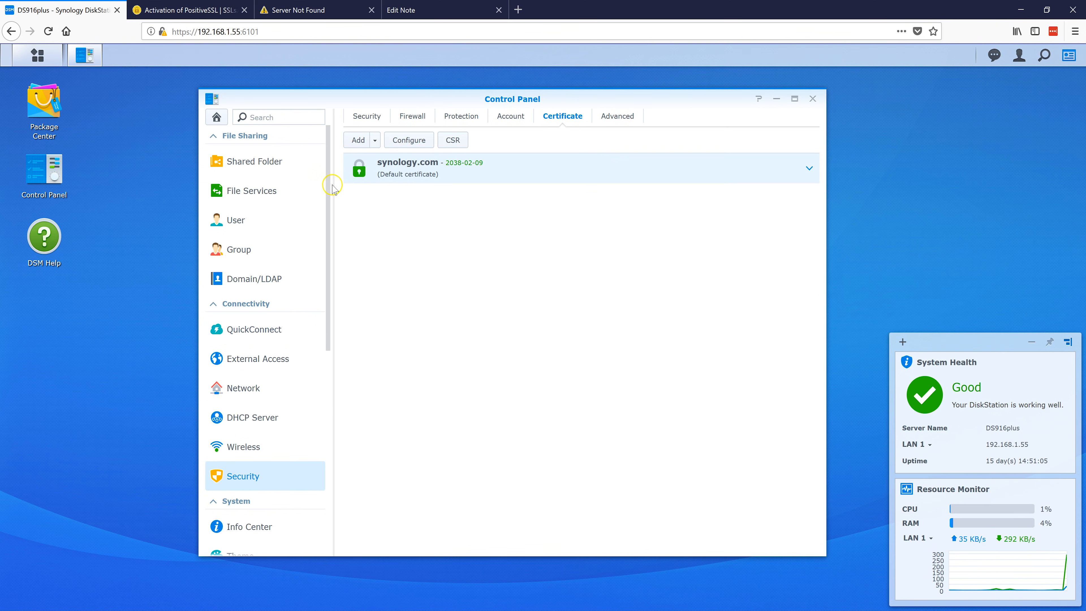
{"action": "left_click", "coordinate": [466, 144]}
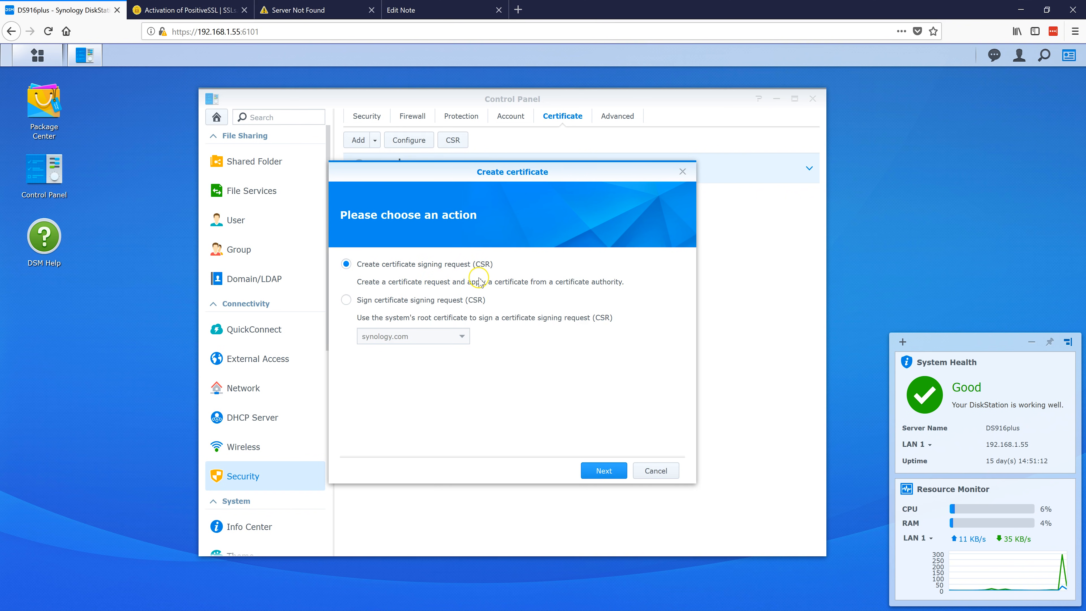
{"action": "left_click", "coordinate": [603, 469]}
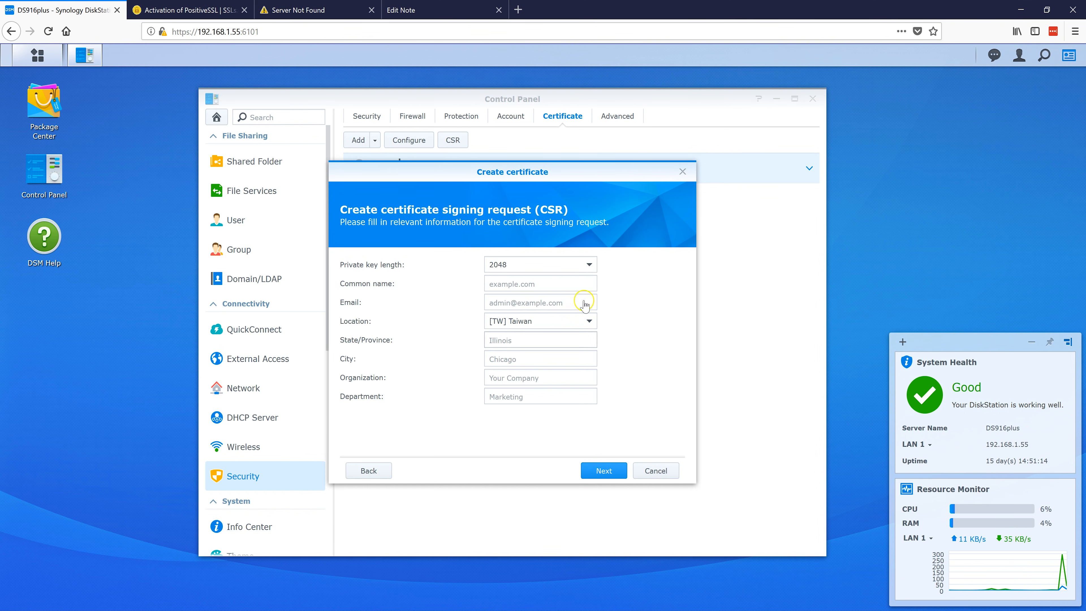
{"action": "left_click", "coordinate": [590, 265]}
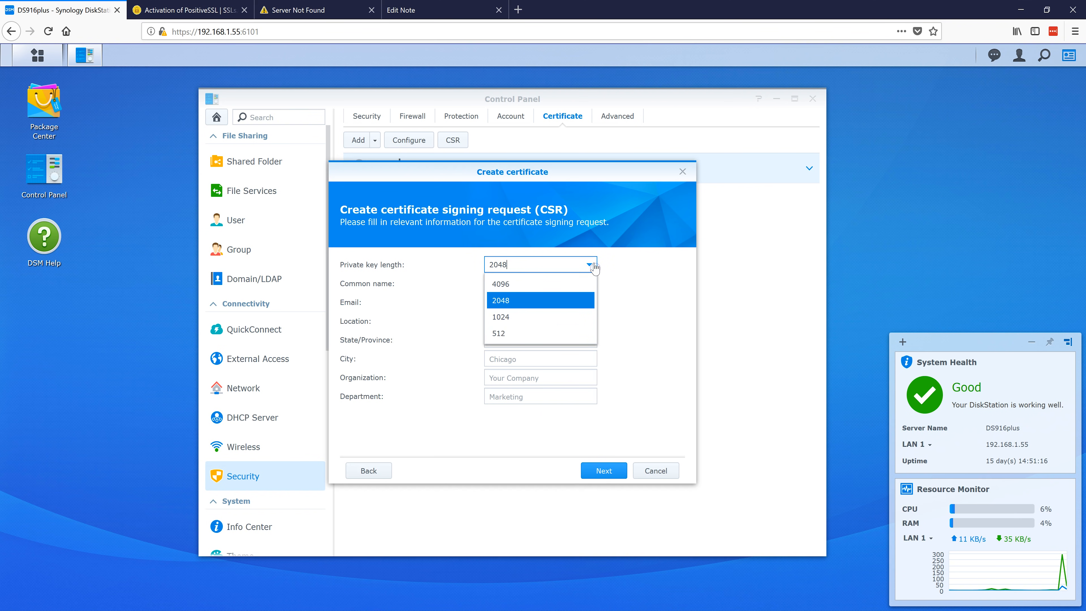
{"action": "left_click", "coordinate": [590, 263]}
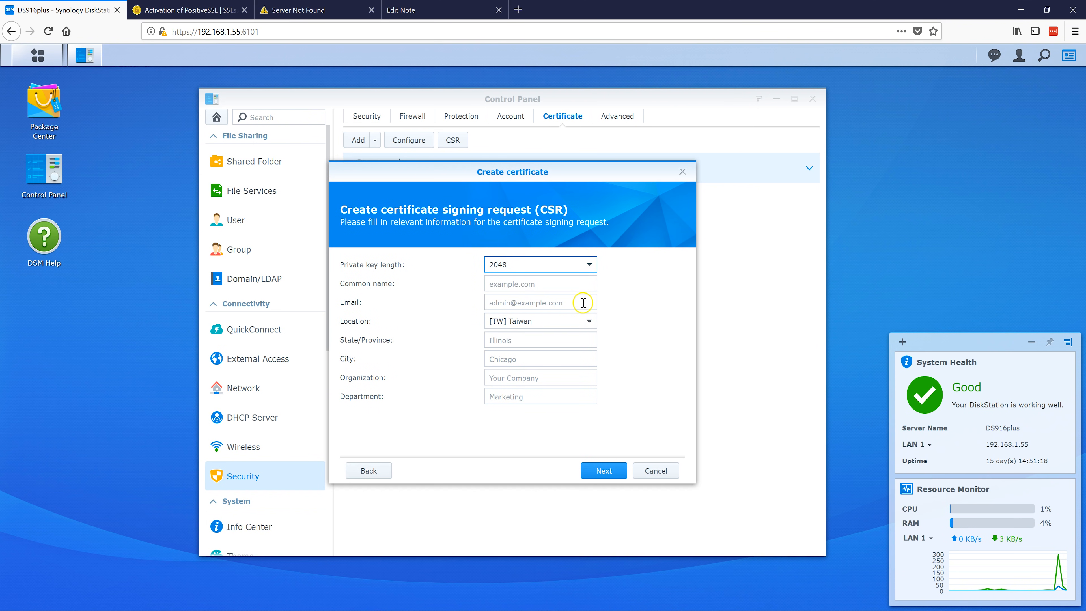
Step: Enter common name ds.allsecureit.com.au, the contact e-mail, and location [AU] Australia
{"action": "left_click", "coordinate": [513, 284]}
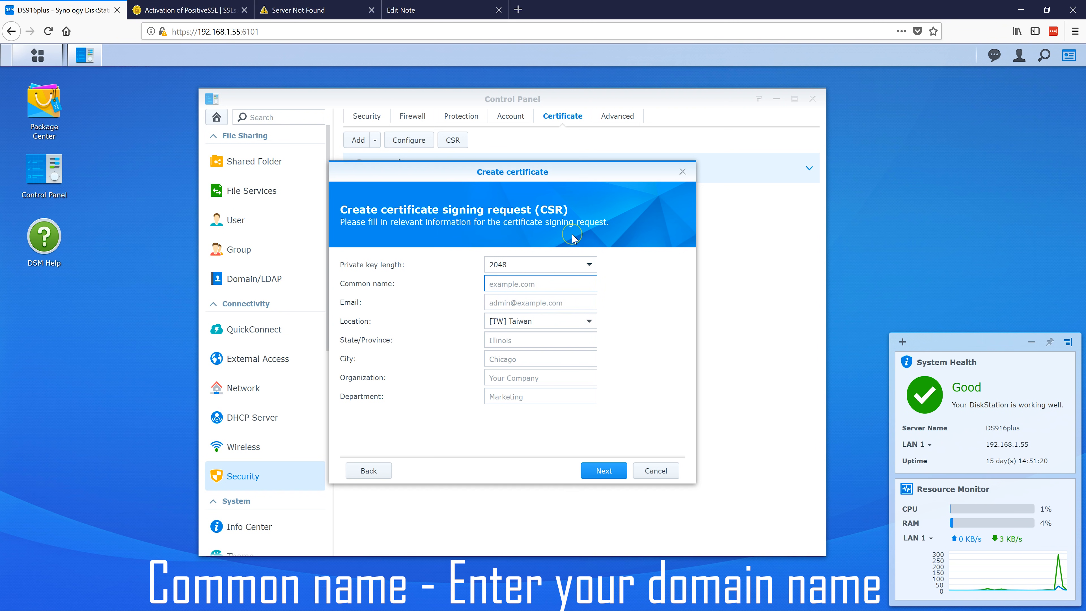
{"action": "type", "text": "ds.allsecureit.com.au"}
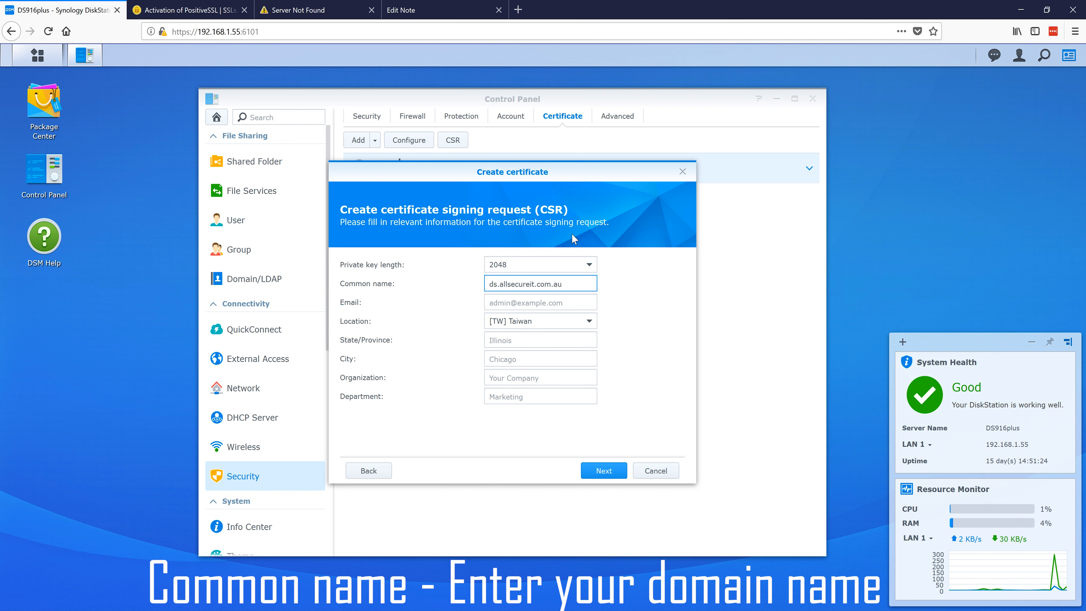
{"action": "key", "text": "Tab"}
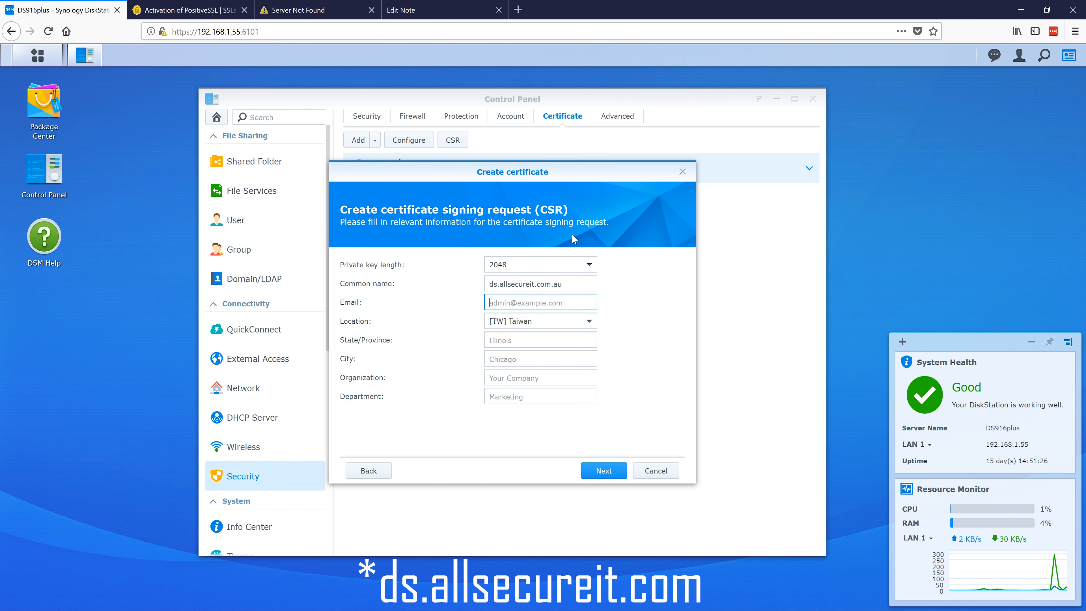
{"action": "left_click", "coordinate": [568, 326]}
{"action": "left_click_drag", "start_coordinate": [592, 482], "coordinate": [594, 342]}
{"action": "left_click", "coordinate": [538, 492]}
{"action": "left_click", "coordinate": [521, 340]}
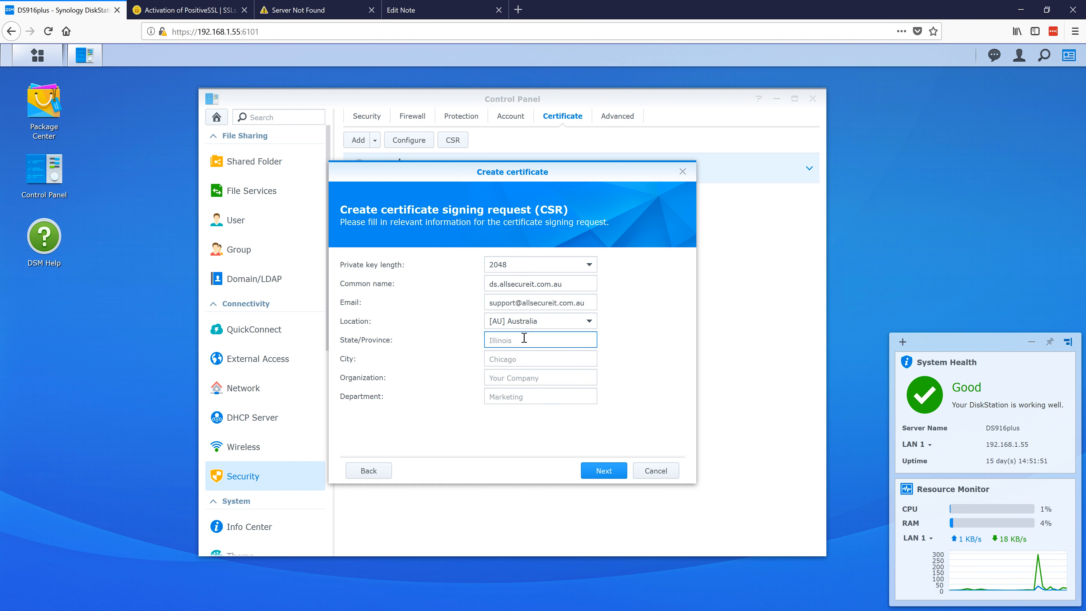
Step: Inspect the certificate details of the NAS site and the SSLs.com activation page
{"action": "left_click", "coordinate": [162, 31]}
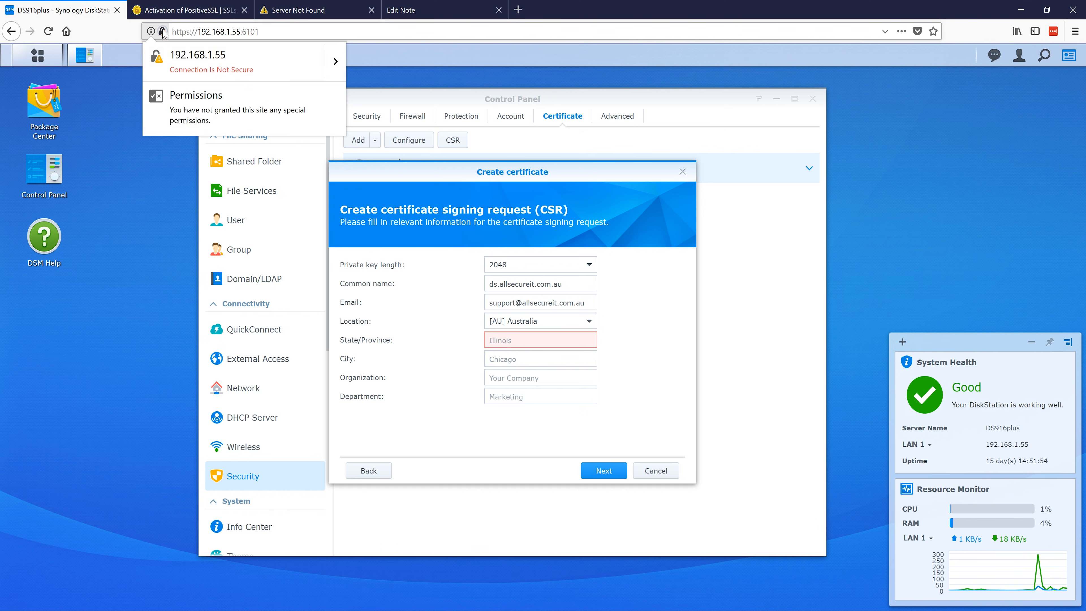
{"action": "left_click", "coordinate": [330, 64]}
{"action": "left_click", "coordinate": [248, 165]}
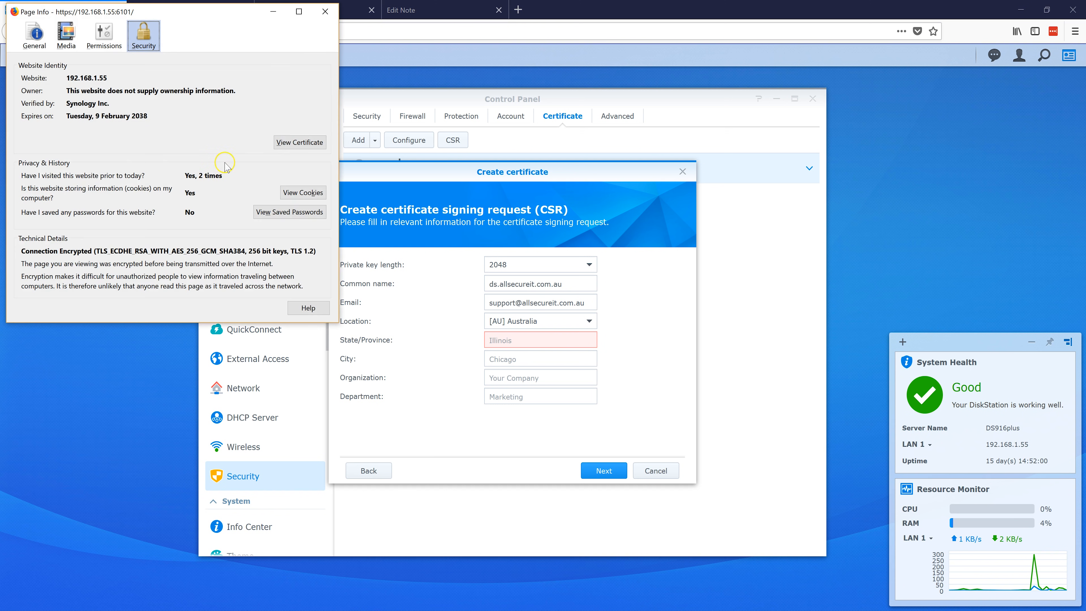
{"action": "left_click", "coordinate": [325, 11]}
{"action": "left_click", "coordinate": [184, 10]}
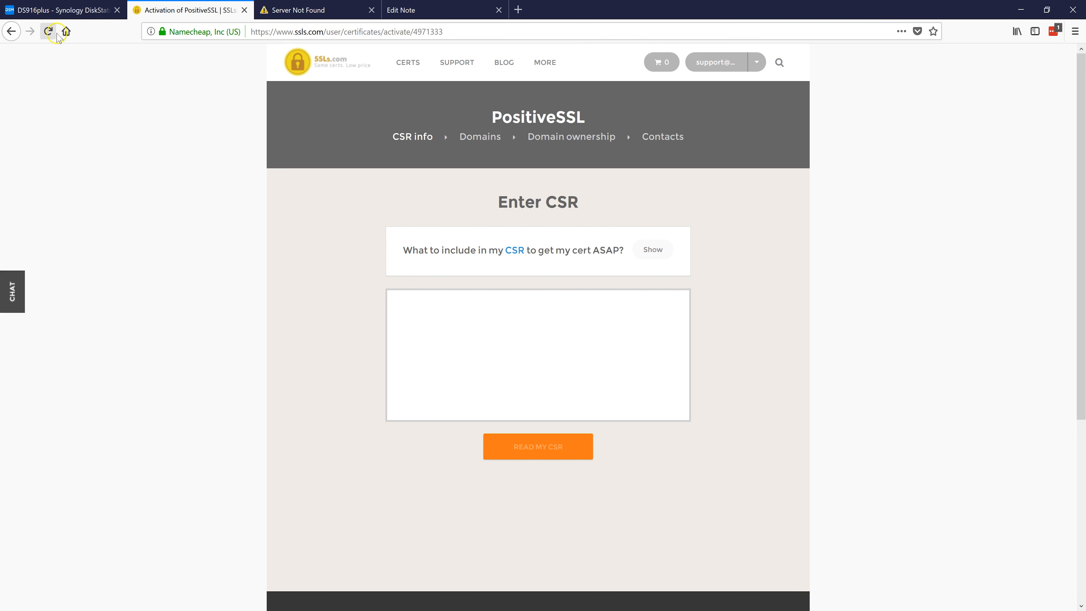
{"action": "left_click", "coordinate": [171, 33]}
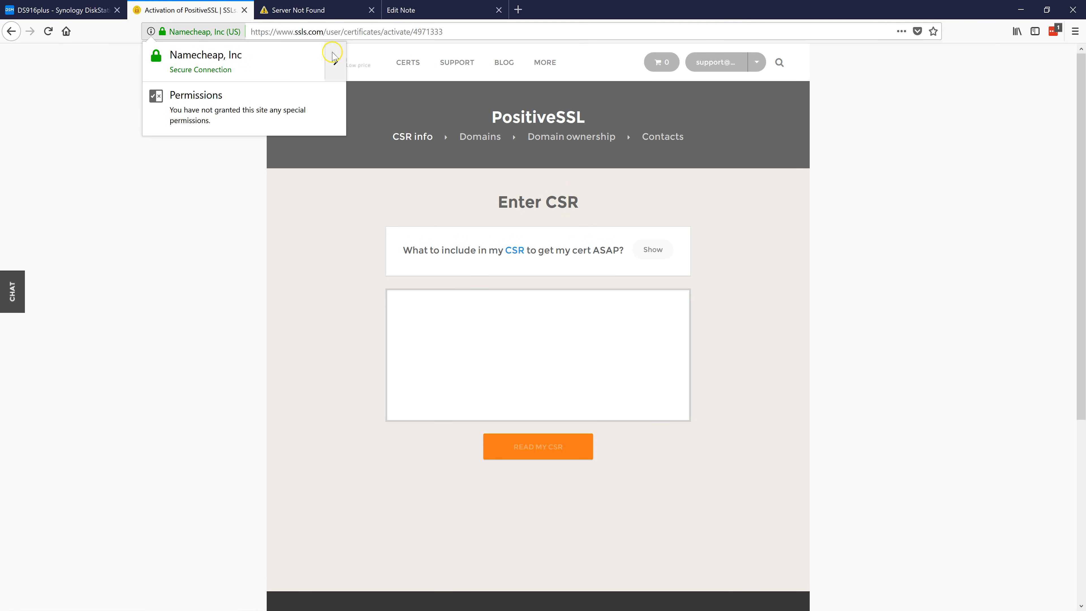
{"action": "left_click", "coordinate": [333, 63]}
{"action": "left_click", "coordinate": [239, 148]}
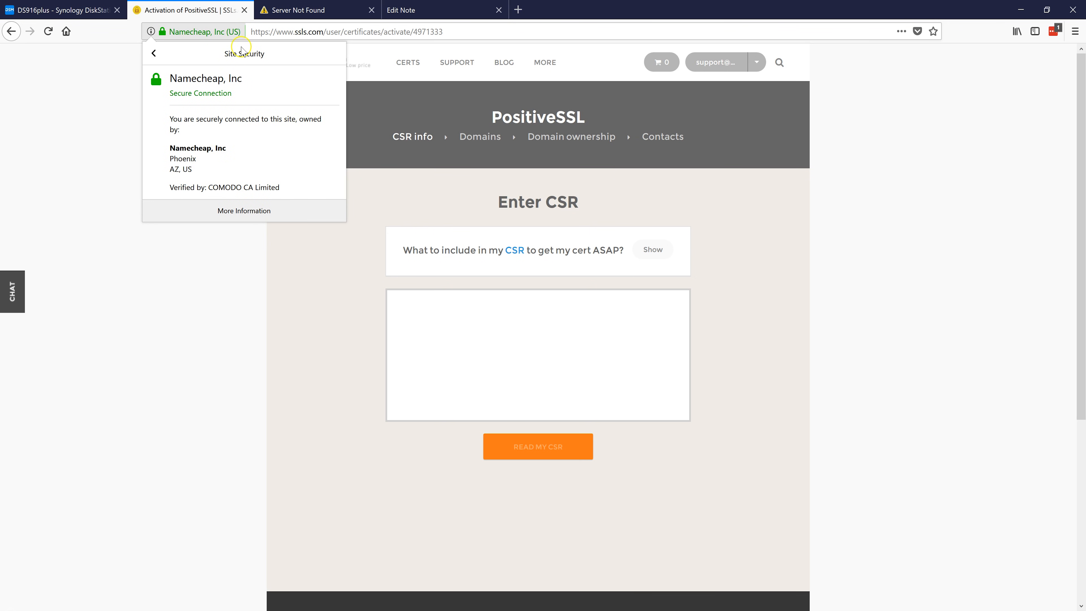
Step: Fill the CSR with state NSW, city Sydney, organization All Secure IT, department IT
{"action": "left_click", "coordinate": [60, 9]}
{"action": "type", "text": "NSW"}
{"action": "key", "text": "Tab"}
{"action": "type", "text": "Sydney"}
{"action": "key", "text": "Tab"}
{"action": "type", "text": "All Secure IT"}
{"action": "key", "text": "Tab"}
{"action": "type", "text": "IT"}
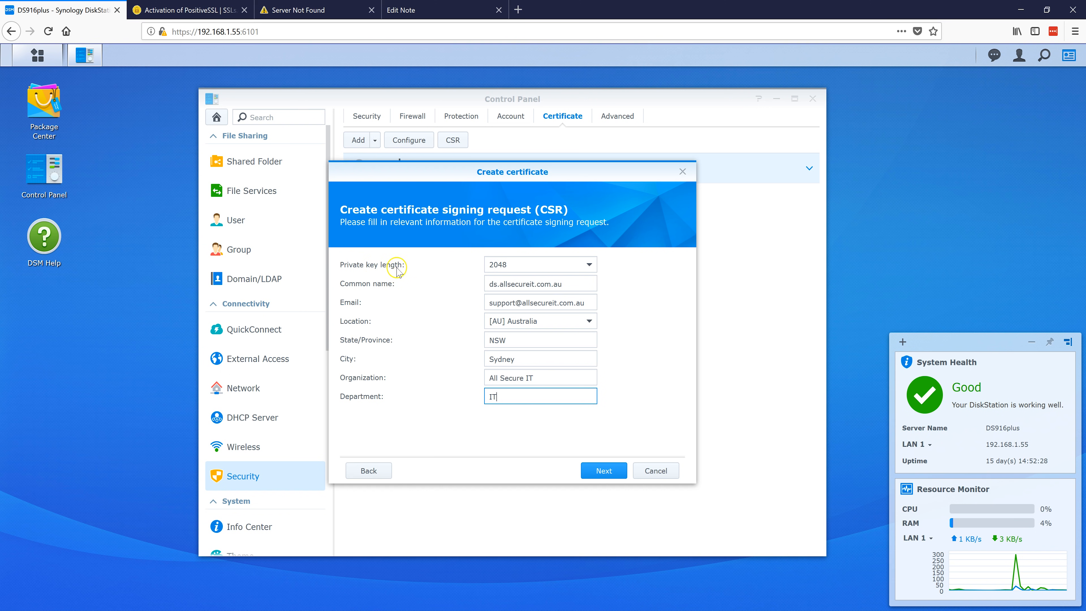
Step: Confirm the 2048-bit key length and generate the CSR, reaching the download page
{"action": "left_click", "coordinate": [511, 264]}
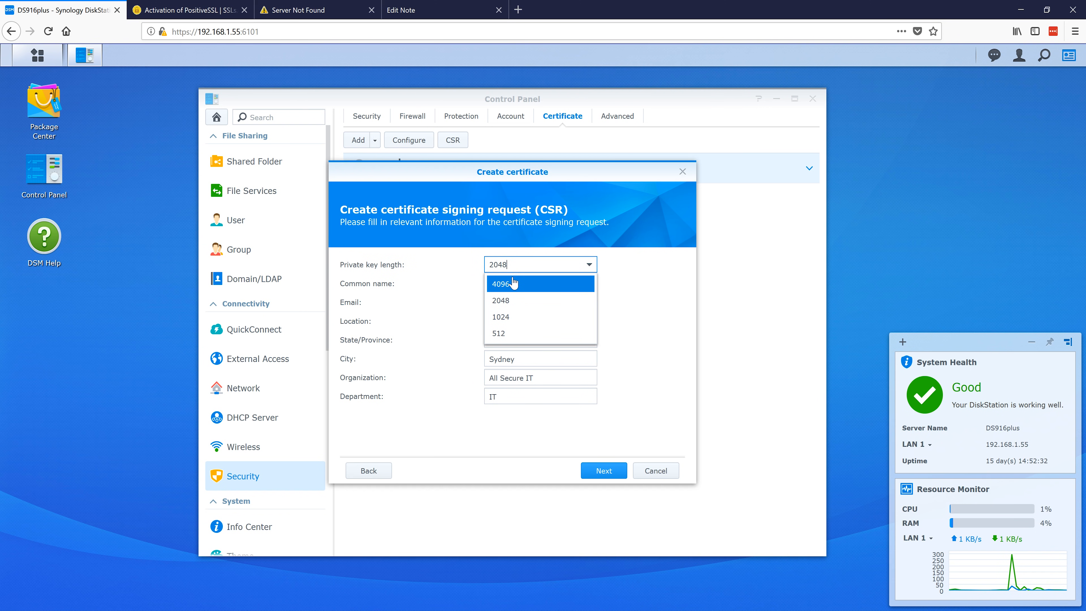
{"action": "left_click", "coordinate": [528, 284]}
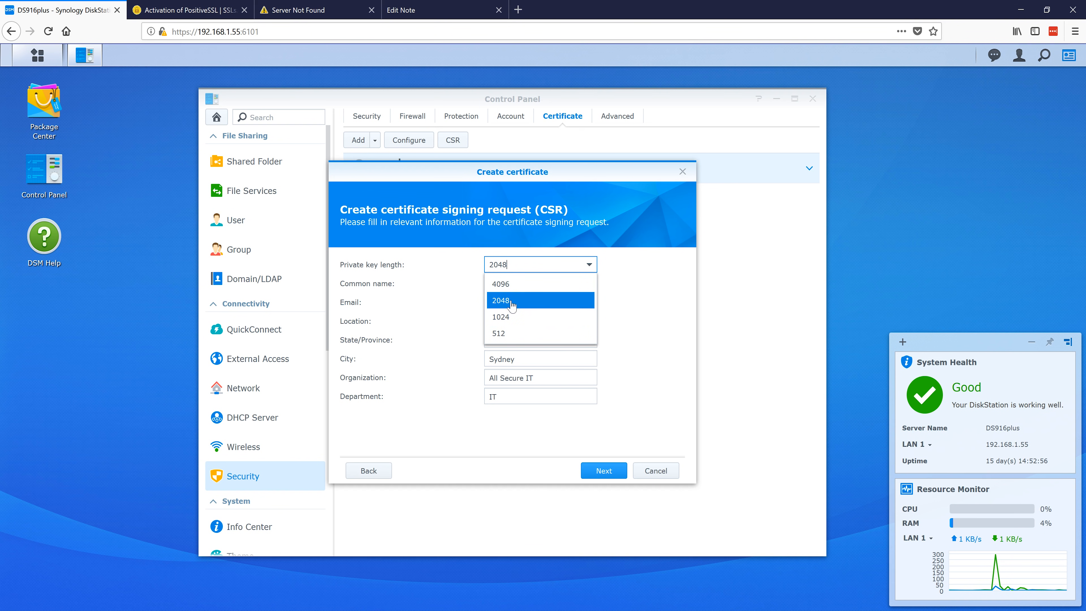
{"action": "left_click", "coordinate": [512, 305]}
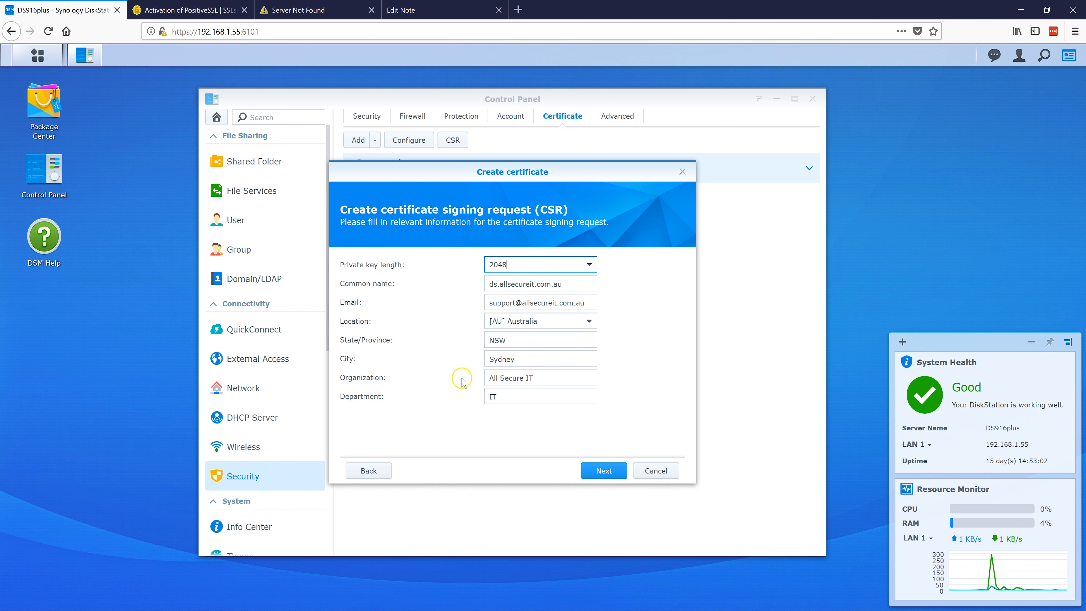
{"action": "left_click", "coordinate": [586, 471]}
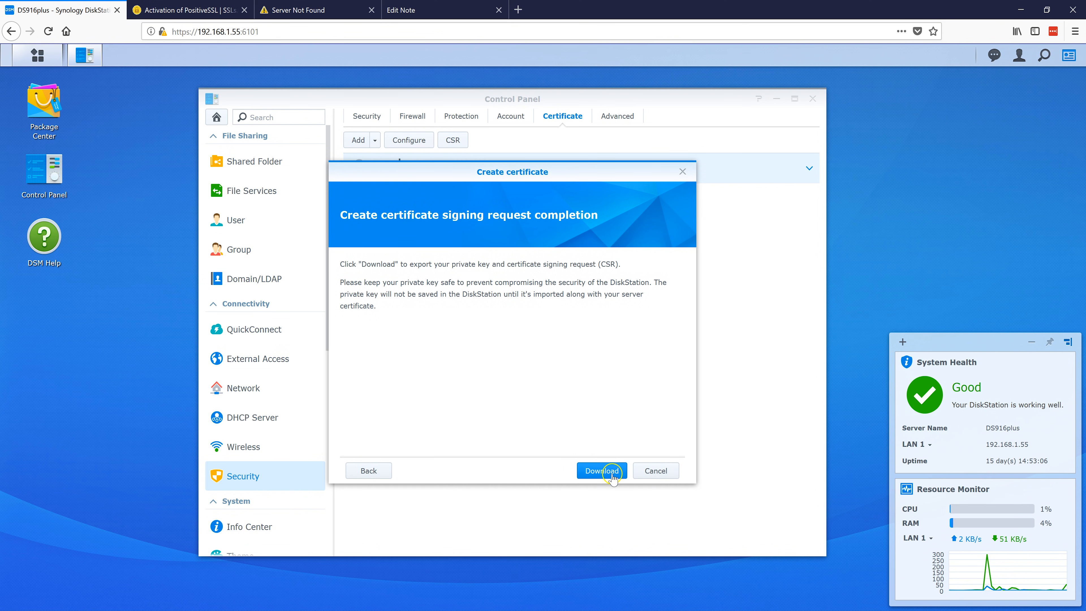
Step: Download the private key and CSR archive and extract it into the Documents\syno-csr folder
{"action": "left_click", "coordinate": [602, 471]}
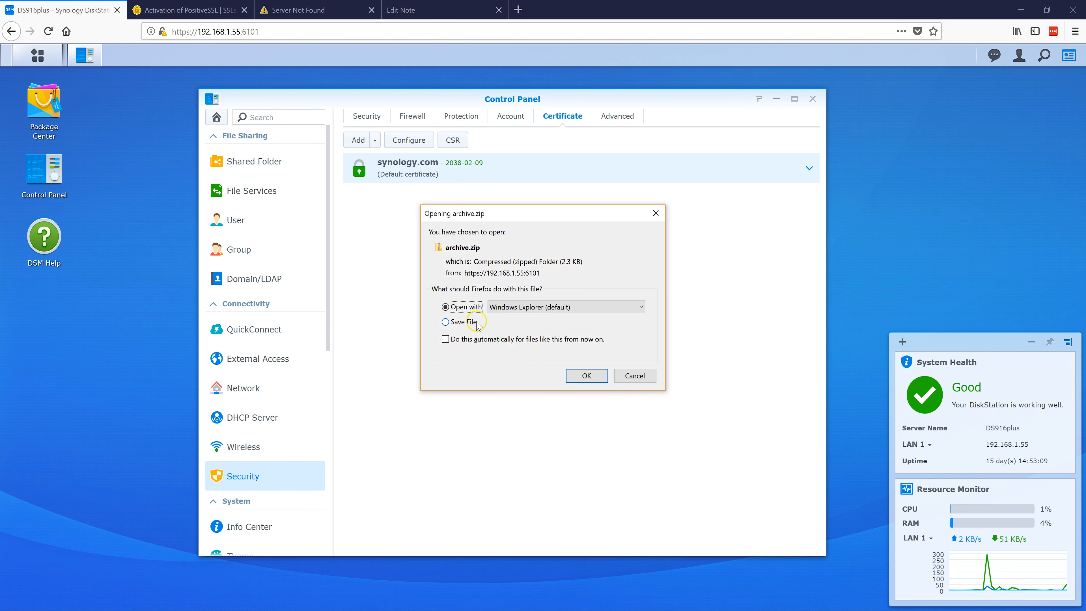
{"action": "left_click", "coordinate": [586, 376]}
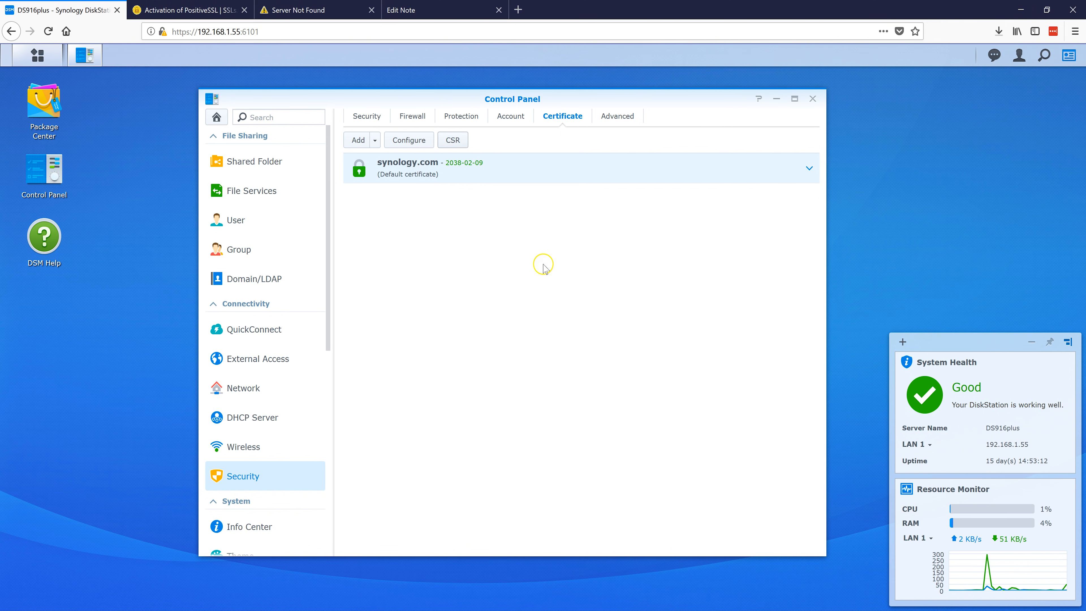
{"action": "left_click", "coordinate": [389, 93]}
{"action": "left_click", "coordinate": [562, 114]}
{"action": "type", "text": "C:\\Users\\Juraj\\Documents\\syno-csr"}
{"action": "key", "text": "Return"}
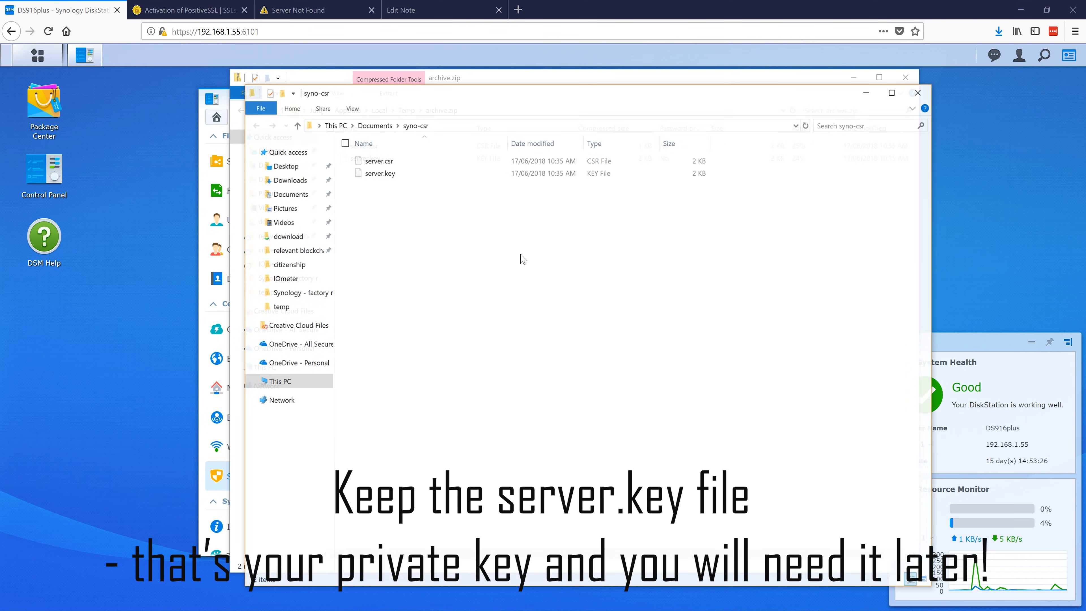
Step: Open server.csr from the syno-csr folder in Notepad++
{"action": "right_click", "coordinate": [384, 160]}
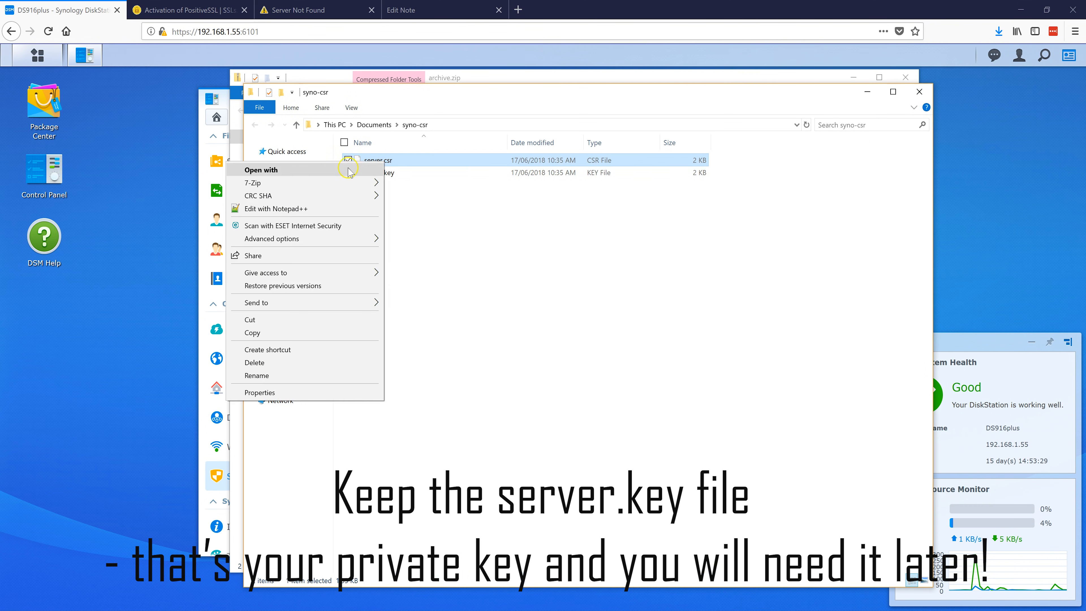
{"action": "left_click", "coordinate": [302, 208]}
{"action": "left_click", "coordinate": [298, 195]}
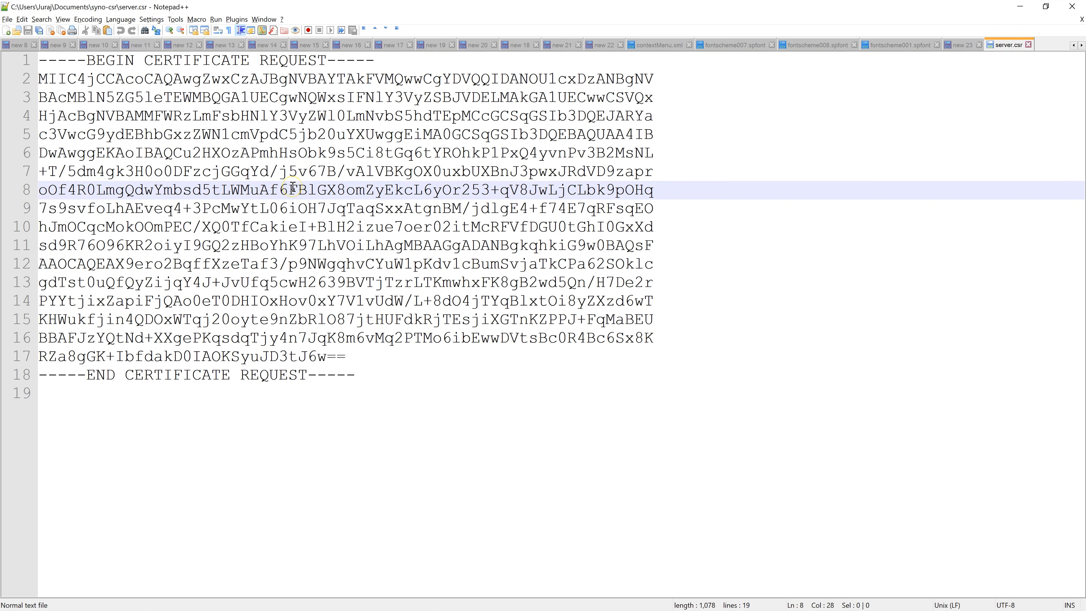
Step: Select all the CSR text in Notepad++ and return to the Firefox DiskStation window
{"action": "key", "text": "ctrl+a"}
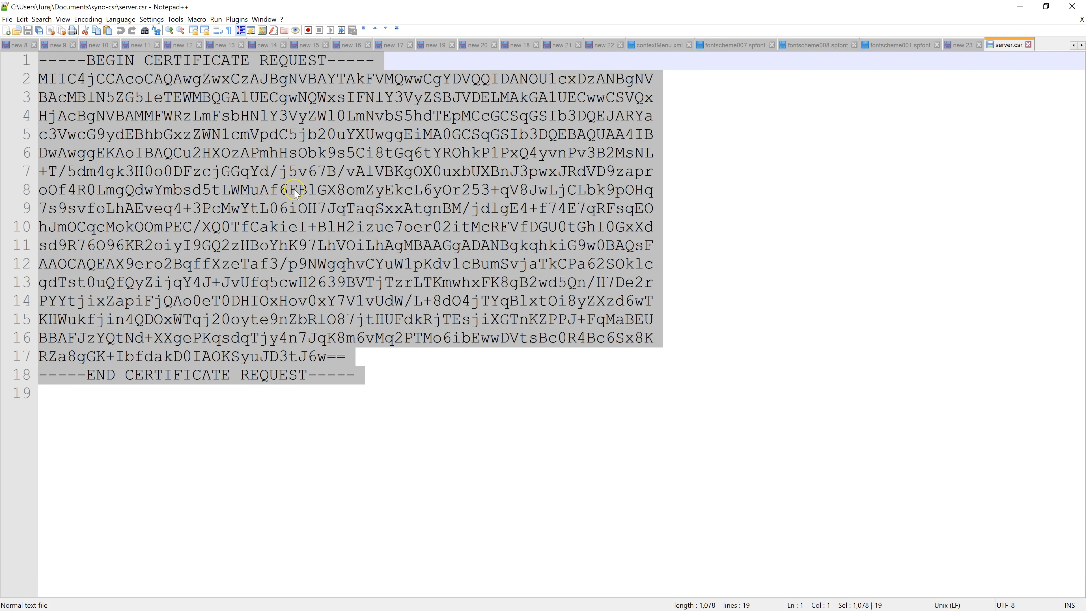
{"action": "key", "text": "alt+Tab"}
{"action": "key", "text": "alt+Tab"}
{"action": "key", "text": "alt+Tab"}
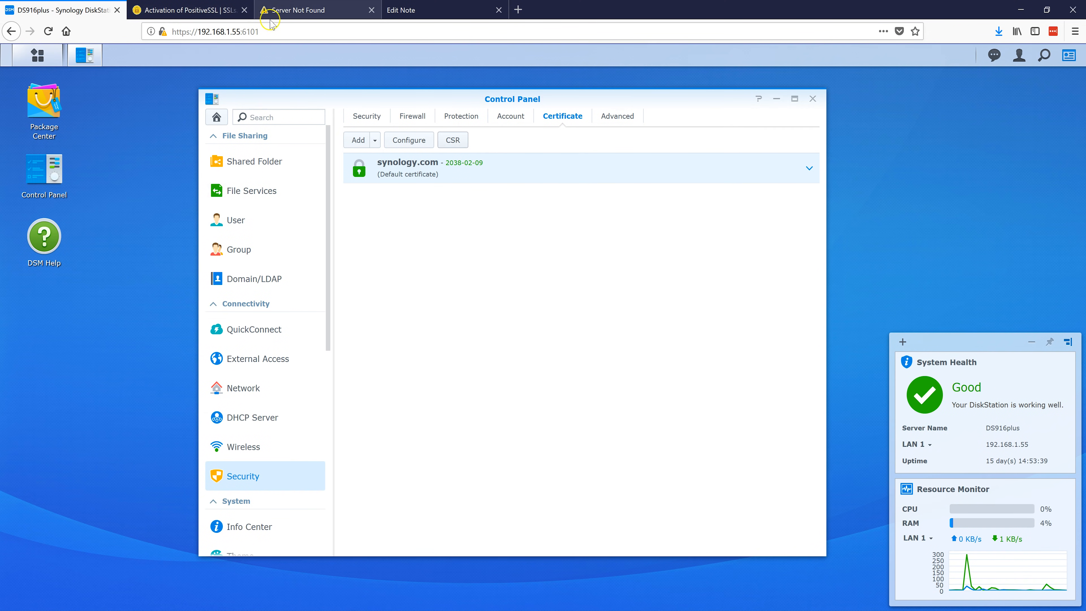
{"action": "left_click", "coordinate": [188, 10]}
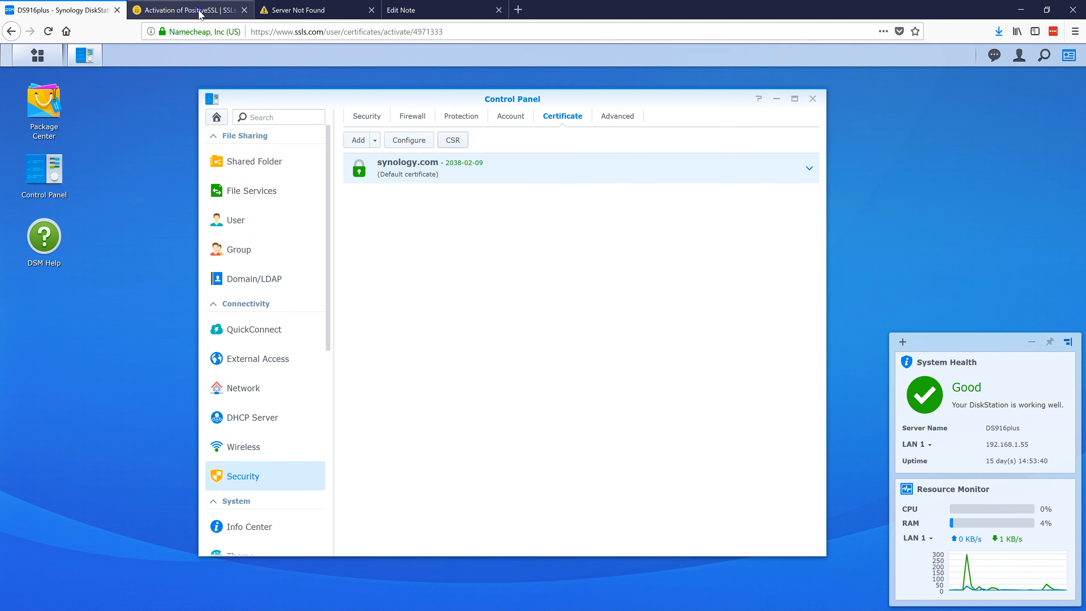
{"action": "left_click", "coordinate": [422, 314]}
{"action": "key", "text": "ctrl+v"}
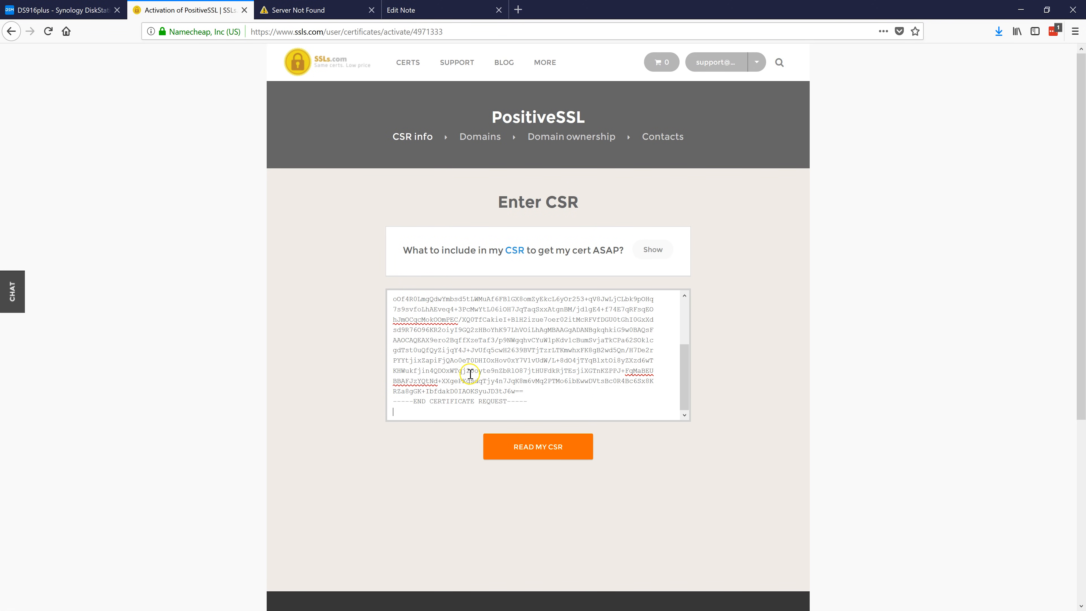
{"action": "left_click", "coordinate": [564, 440]}
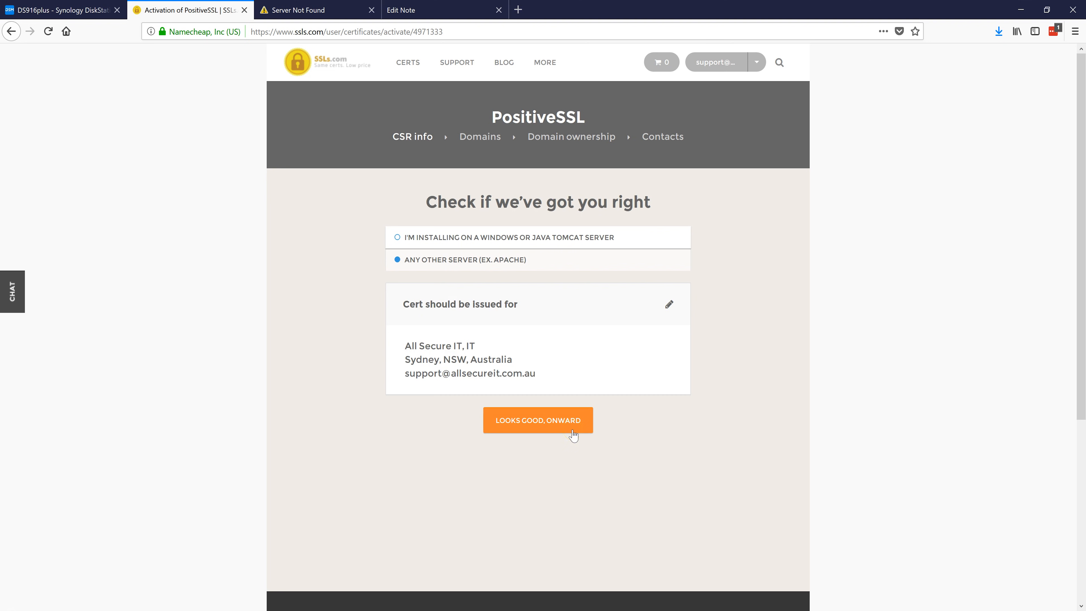
{"action": "left_click", "coordinate": [573, 432]}
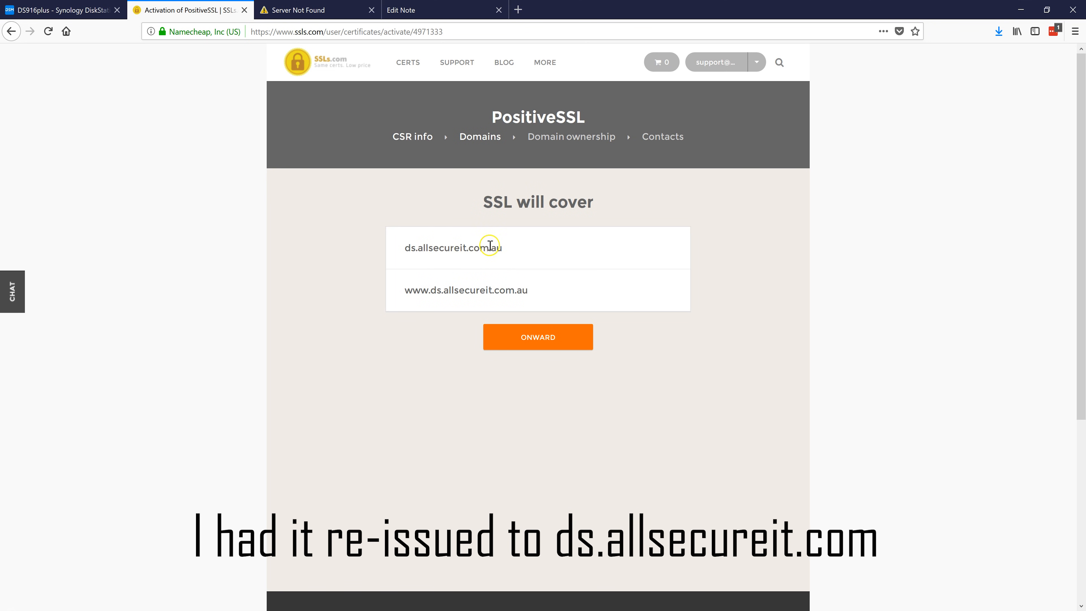
{"action": "left_click_drag", "start_coordinate": [406, 247], "coordinate": [514, 257]}
{"action": "left_click_drag", "start_coordinate": [405, 290], "coordinate": [530, 291]}
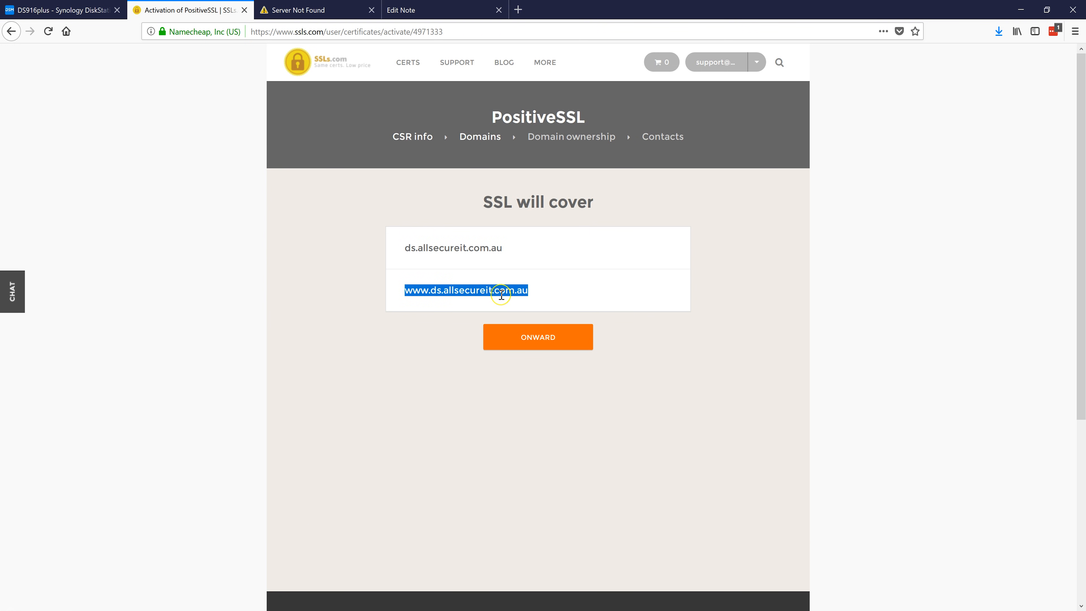
{"action": "left_click", "coordinate": [426, 291]}
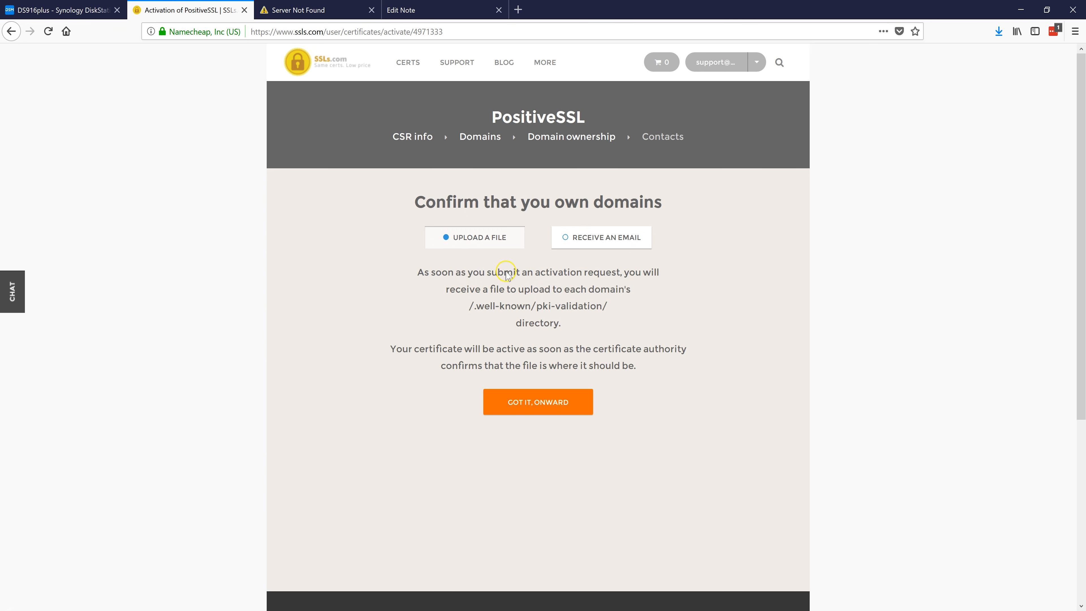
Step: Choose file-upload validation, save the activation TXT file, and note the /.well-known/pki-validation path
{"action": "left_click", "coordinate": [567, 401]}
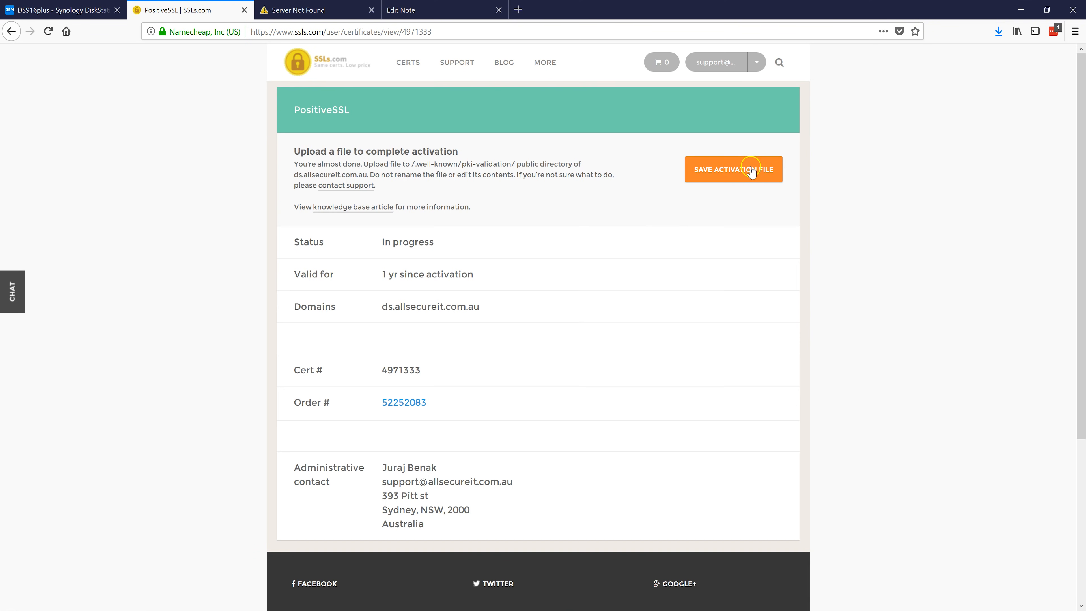
{"action": "left_click", "coordinate": [753, 169]}
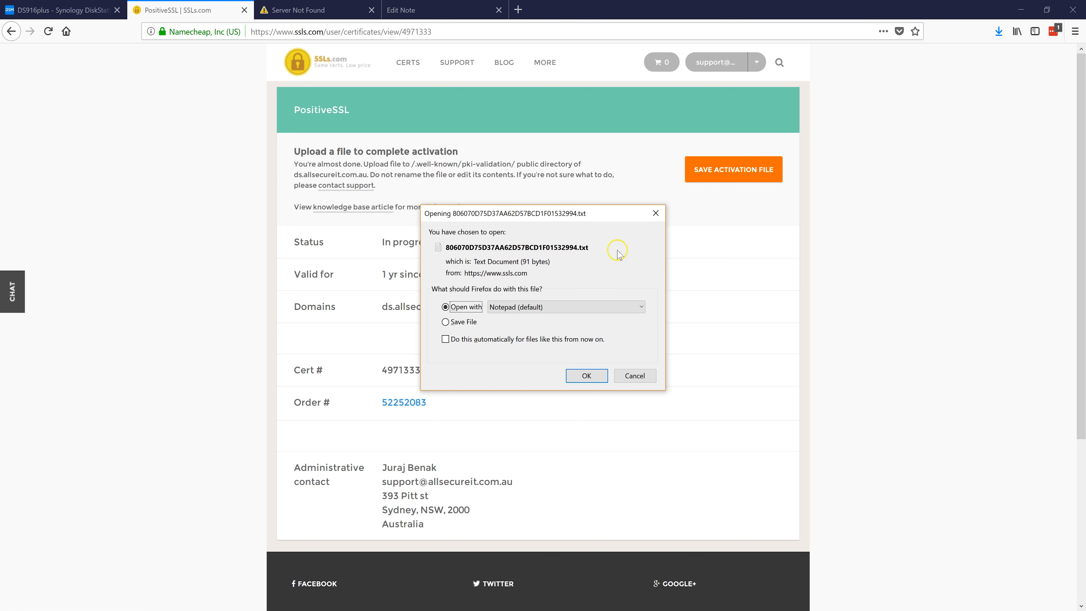
{"action": "left_click_drag", "start_coordinate": [551, 213], "coordinate": [590, 200]}
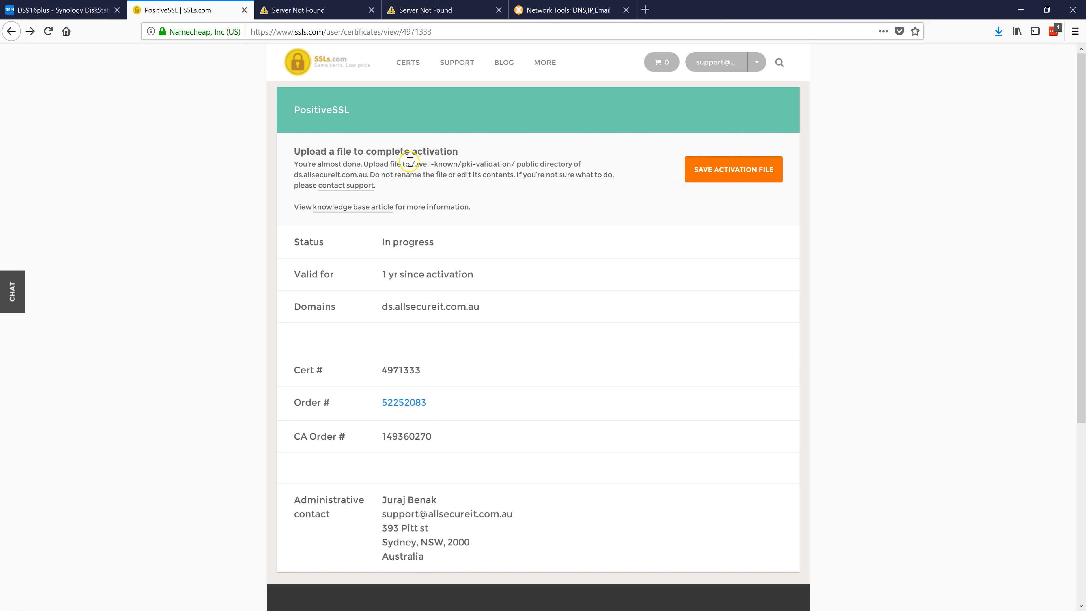
{"action": "left_click_drag", "start_coordinate": [410, 165], "coordinate": [511, 164]}
{"action": "left_click", "coordinate": [79, 9]}
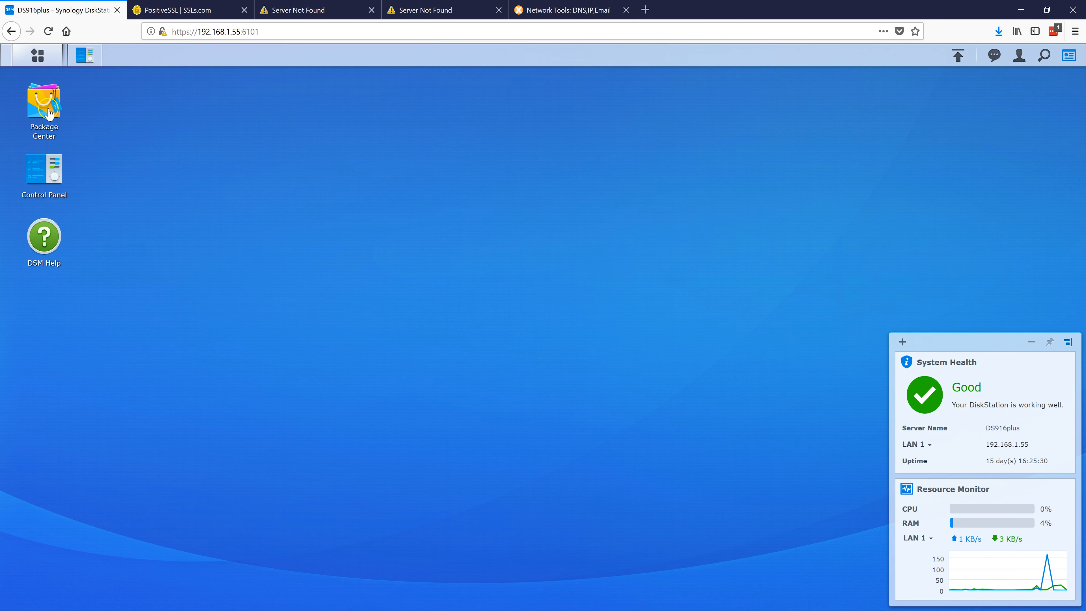
Step: Launch Web Station from Package Center's installed list and select the ds.allsecureit.com virtual host
{"action": "left_click", "coordinate": [32, 106]}
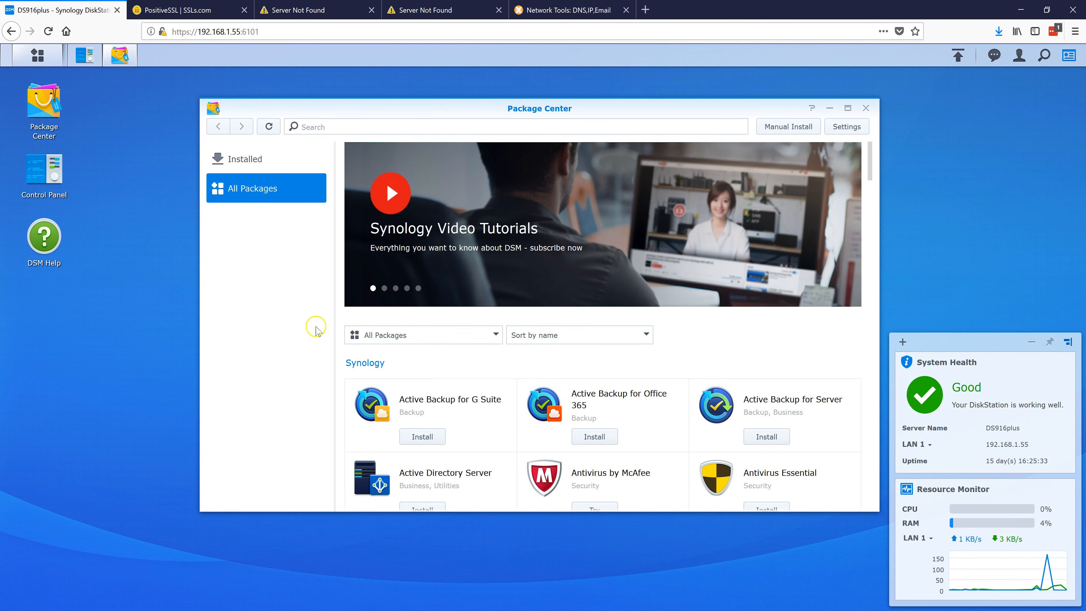
{"action": "left_click", "coordinate": [243, 169]}
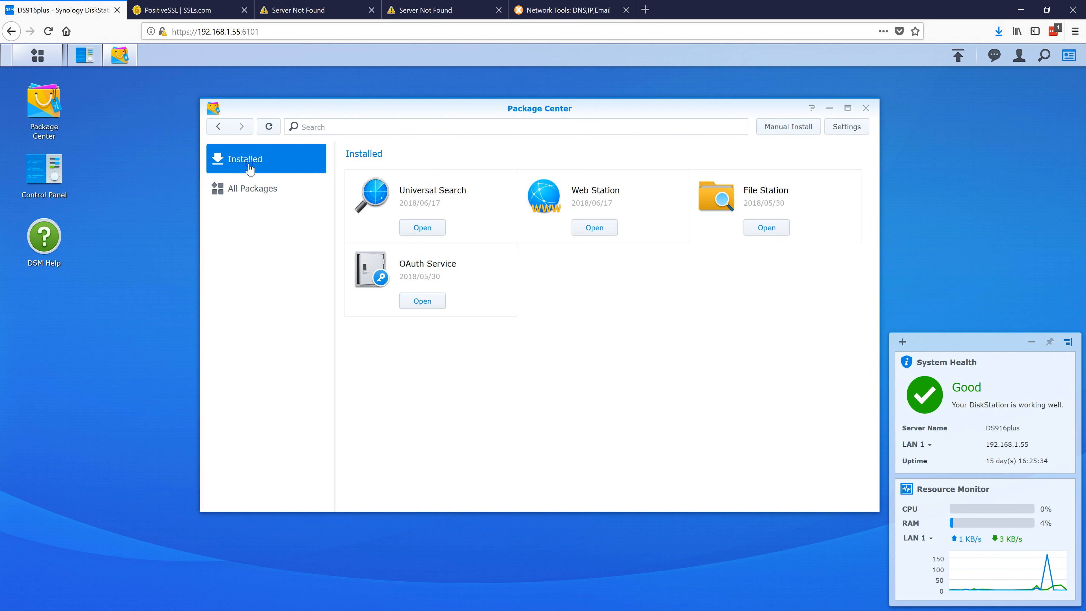
{"action": "left_click", "coordinate": [561, 199]}
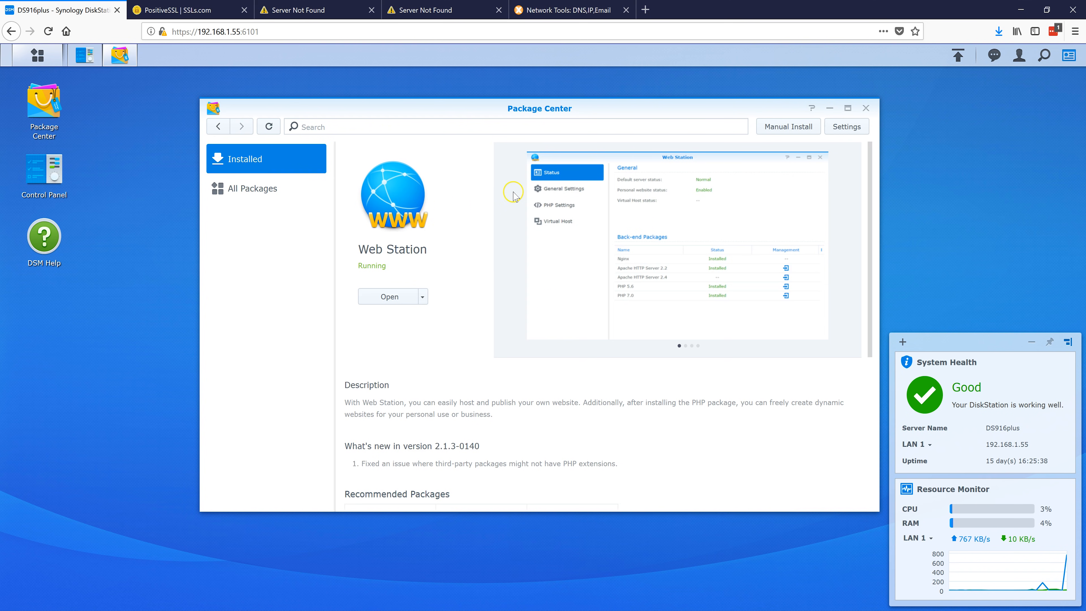
{"action": "left_click", "coordinate": [391, 297]}
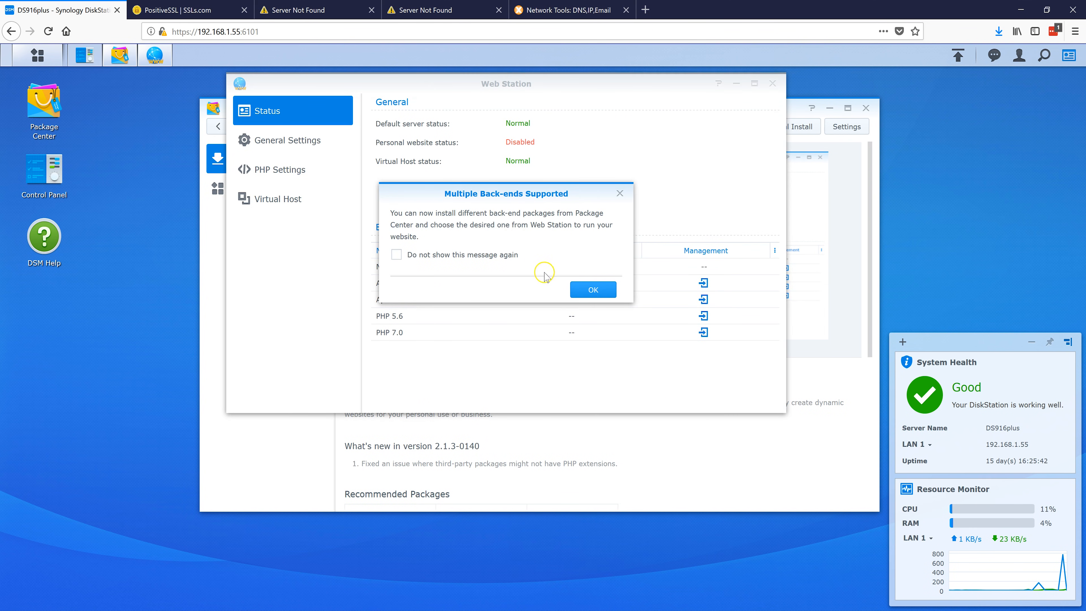
{"action": "left_click", "coordinate": [592, 290]}
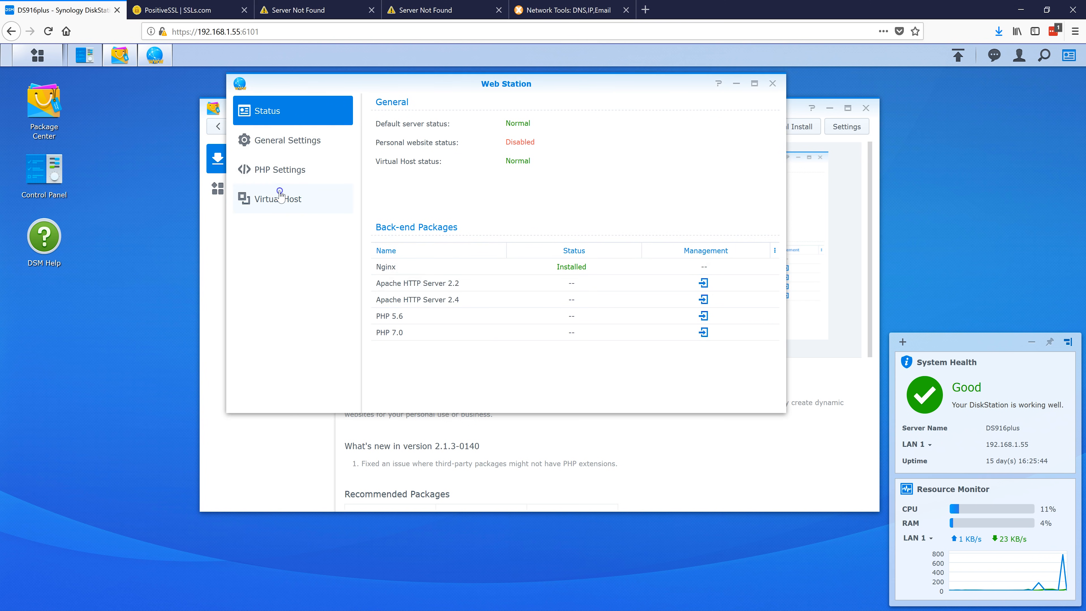
{"action": "left_click", "coordinate": [276, 200]}
{"action": "left_click", "coordinate": [416, 145]}
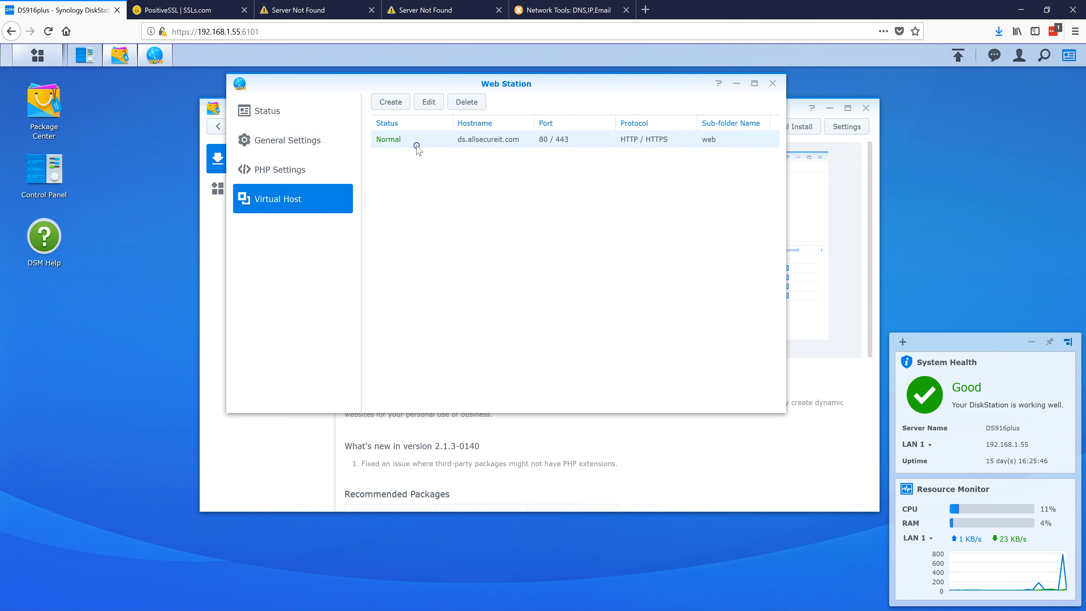
Step: Keep the ds.allsecureit.com virtual host on root folder web with Nginx, then close both windows
{"action": "double_click", "coordinate": [431, 141]}
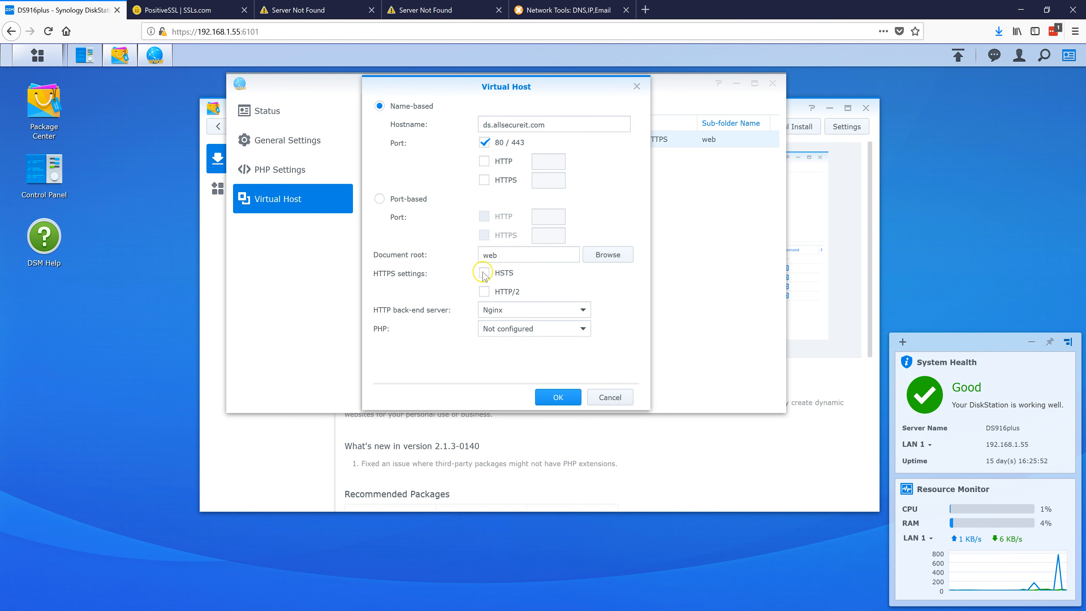
{"action": "left_click", "coordinate": [609, 257]}
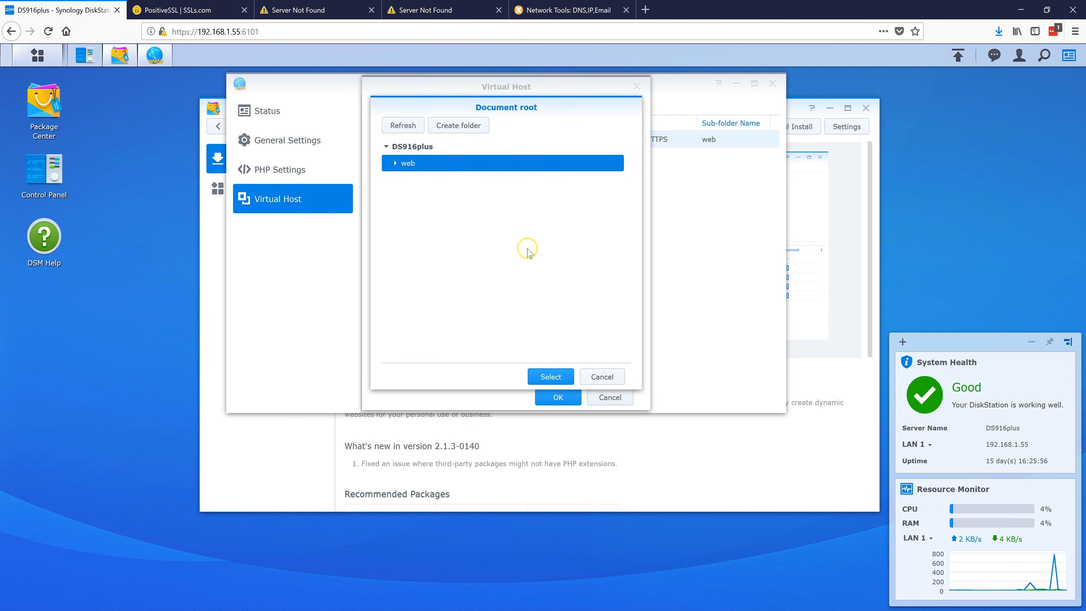
{"action": "left_click", "coordinate": [598, 376]}
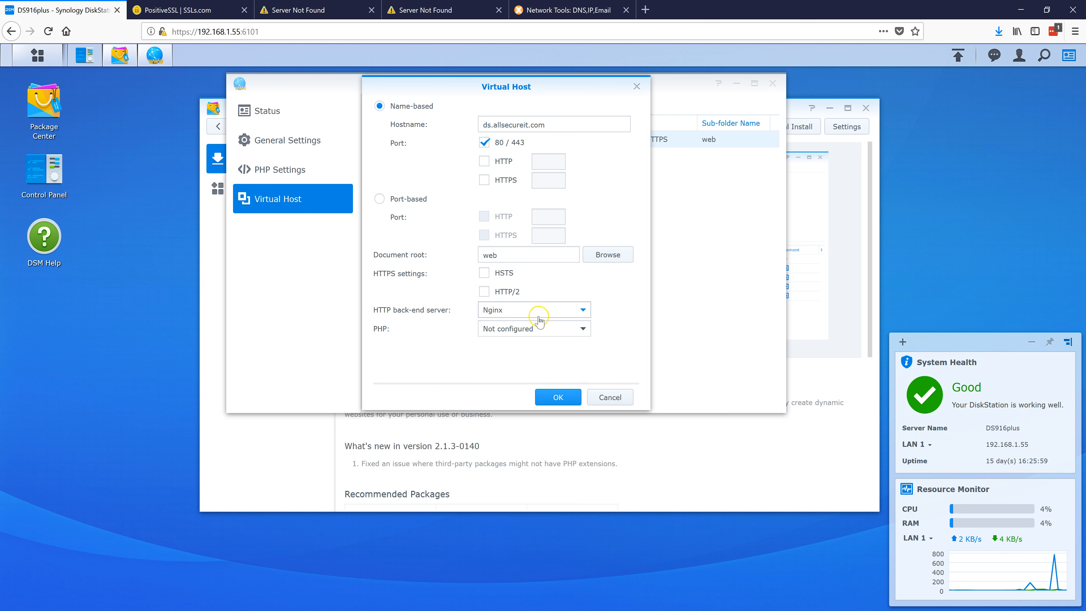
{"action": "left_click", "coordinate": [583, 311]}
{"action": "left_click", "coordinate": [411, 331]}
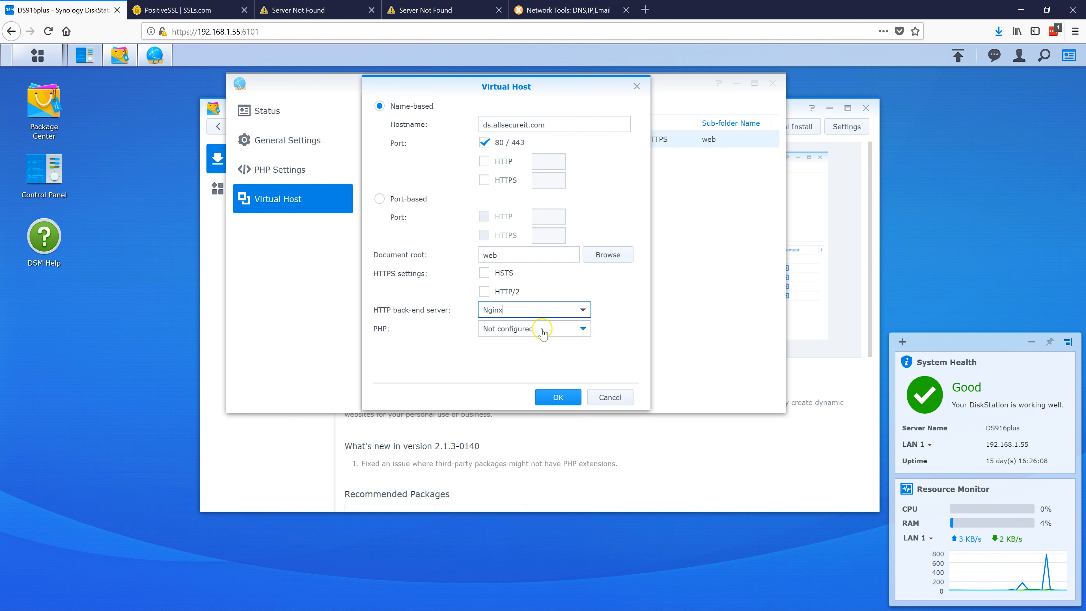
{"action": "left_click", "coordinate": [553, 397]}
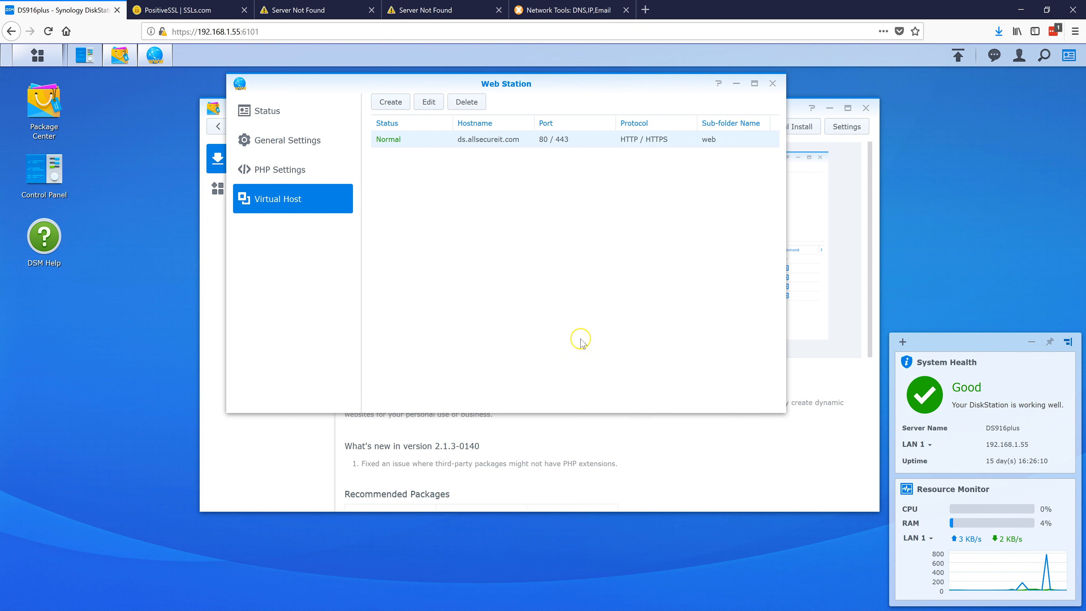
{"action": "left_click", "coordinate": [770, 84]}
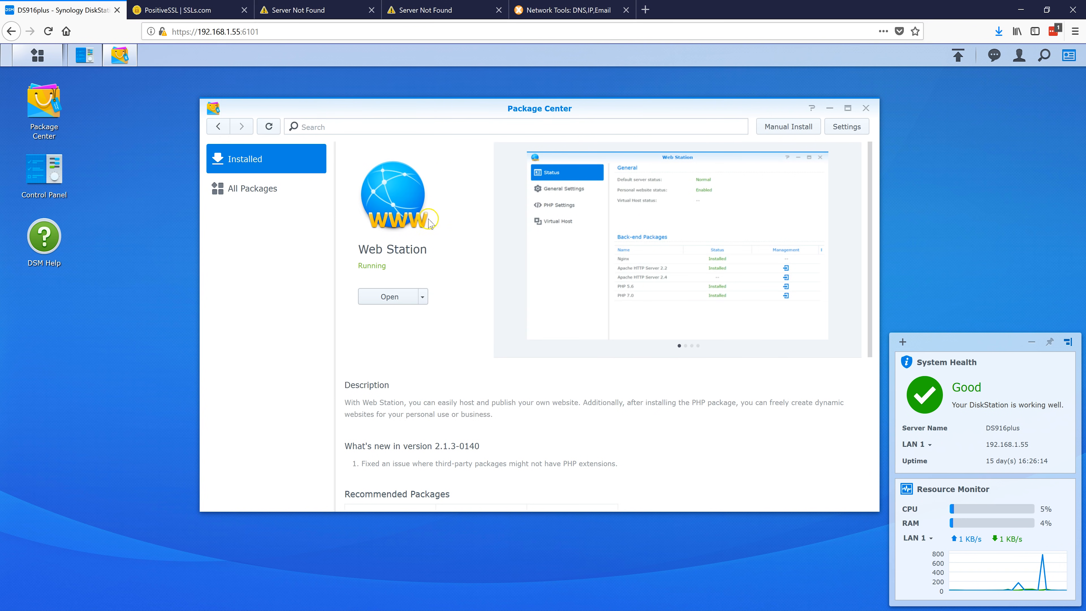
{"action": "left_click", "coordinate": [865, 109]}
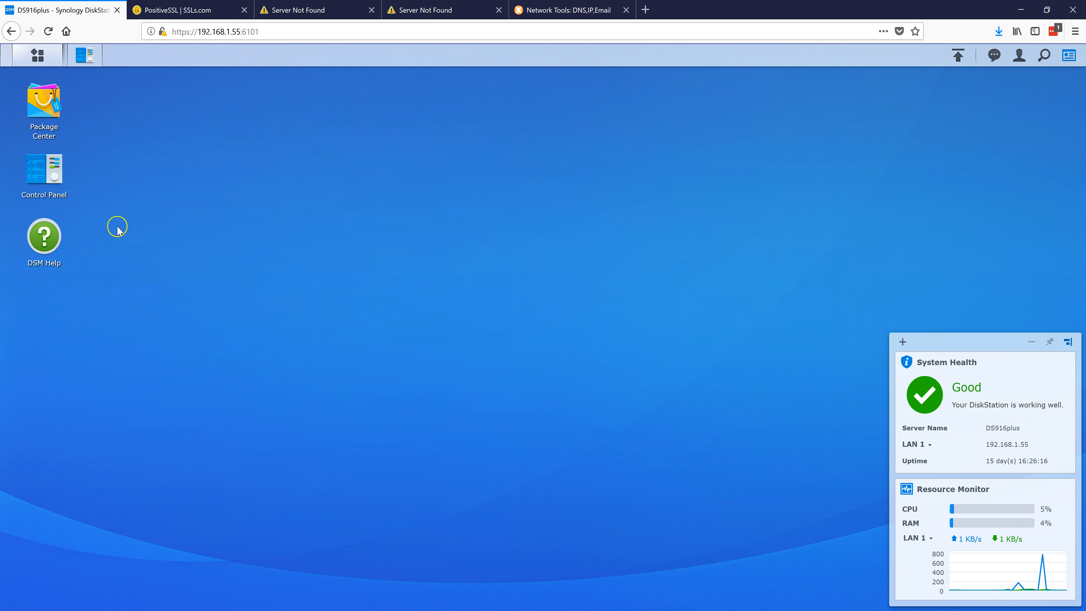
Step: Browse File Station into .well-known/pki-validation to find the TXT validation file
{"action": "left_click", "coordinate": [38, 57]}
{"action": "left_click", "coordinate": [349, 153]}
{"action": "left_click_drag", "start_coordinate": [189, 217], "coordinate": [351, 185]}
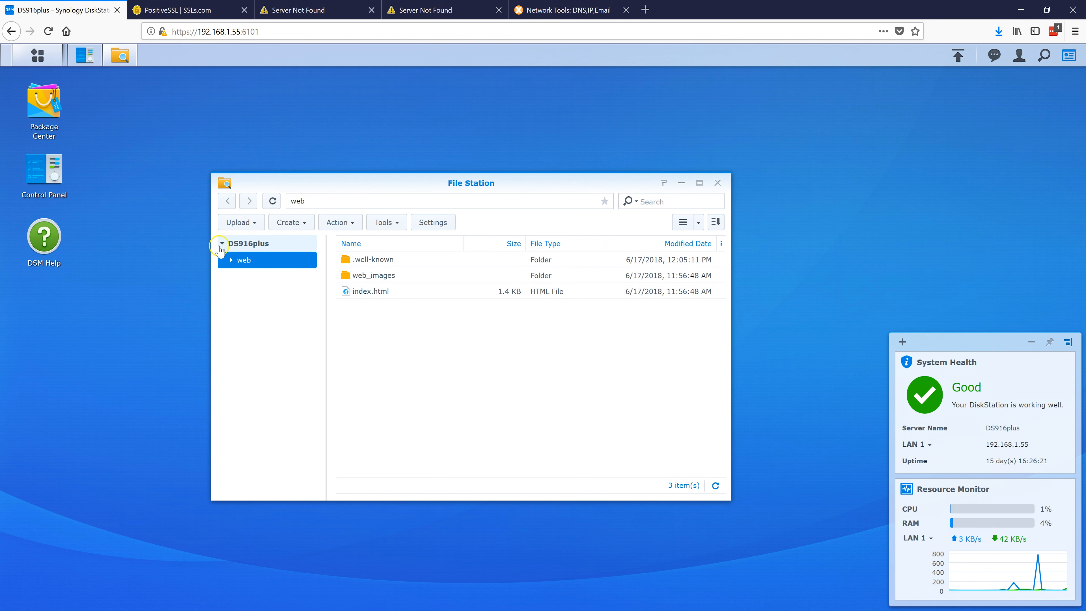
{"action": "double_click", "coordinate": [362, 260]}
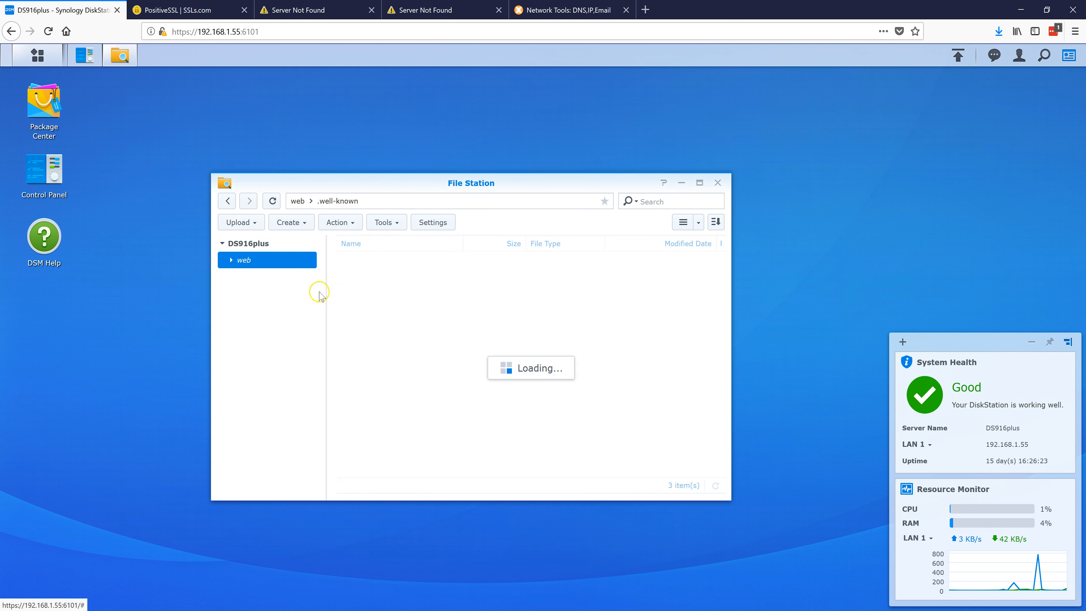
{"action": "double_click", "coordinate": [368, 260]}
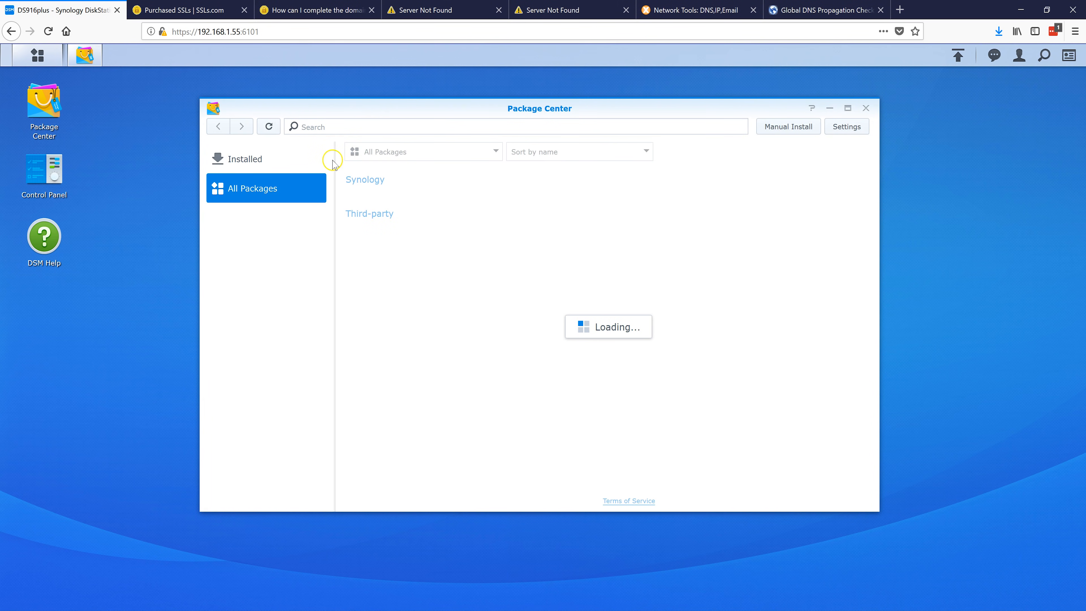
Step: Install the DNS Server package and allow DNS port 53 through the firewall
{"action": "left_click", "coordinate": [334, 127]}
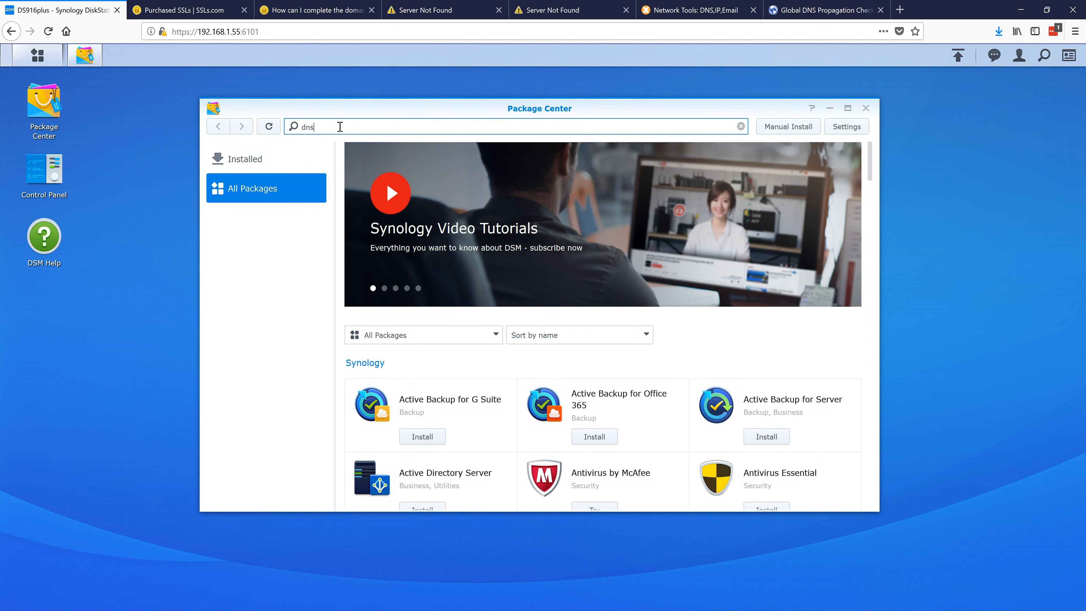
{"action": "left_click", "coordinate": [423, 227]}
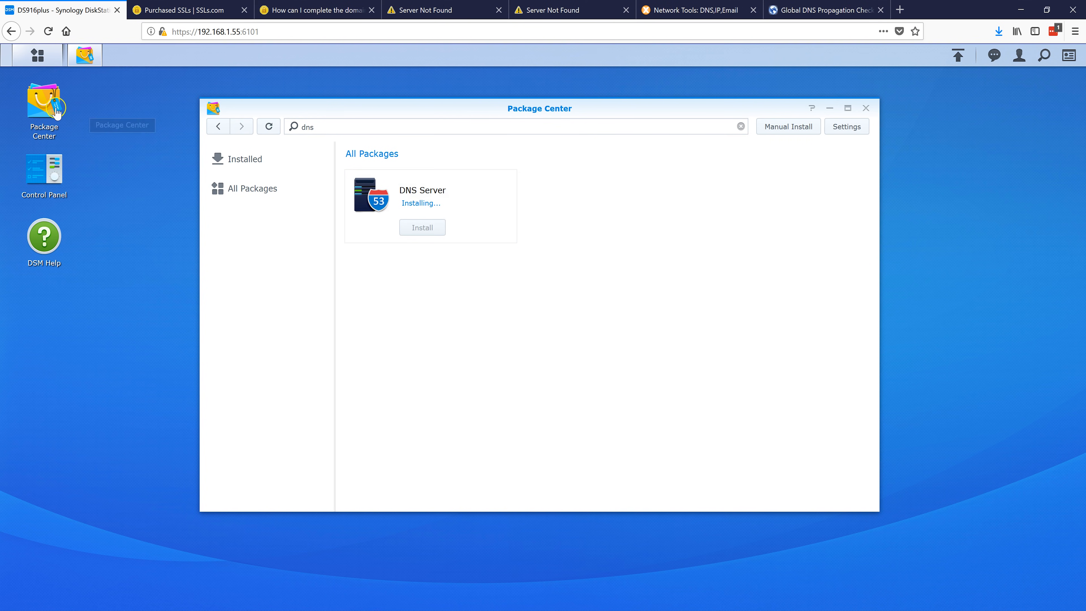
{"action": "left_click", "coordinate": [45, 170]}
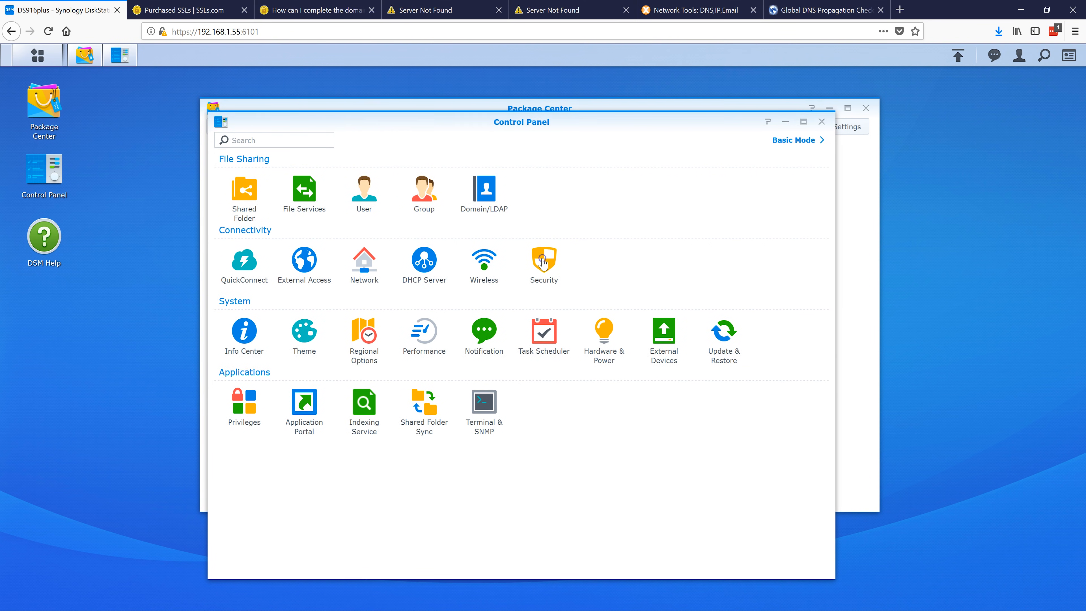
{"action": "left_click", "coordinate": [541, 258]}
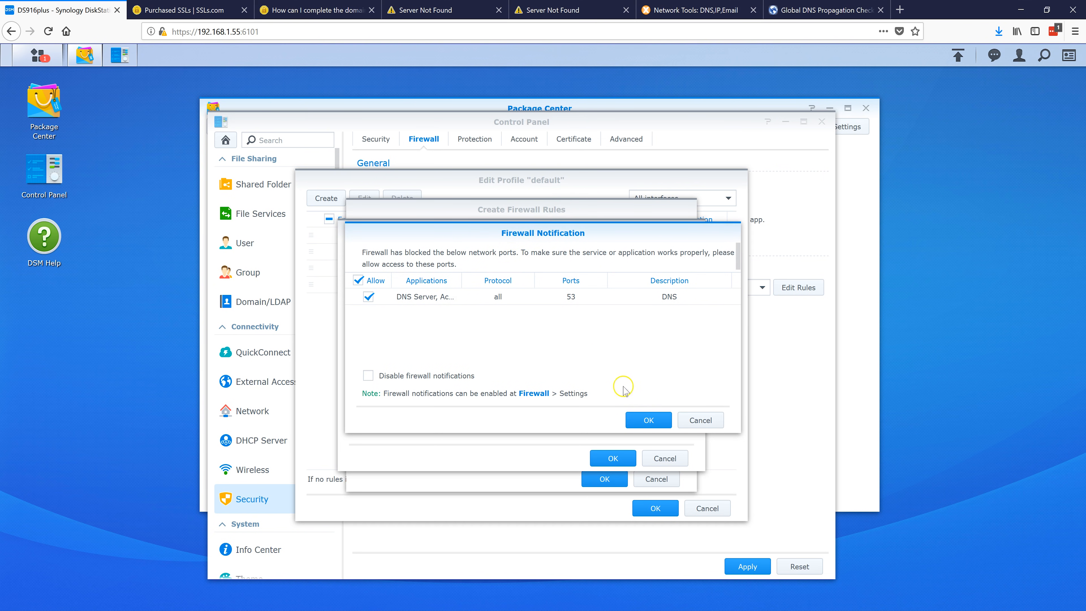
{"action": "left_click", "coordinate": [645, 419]}
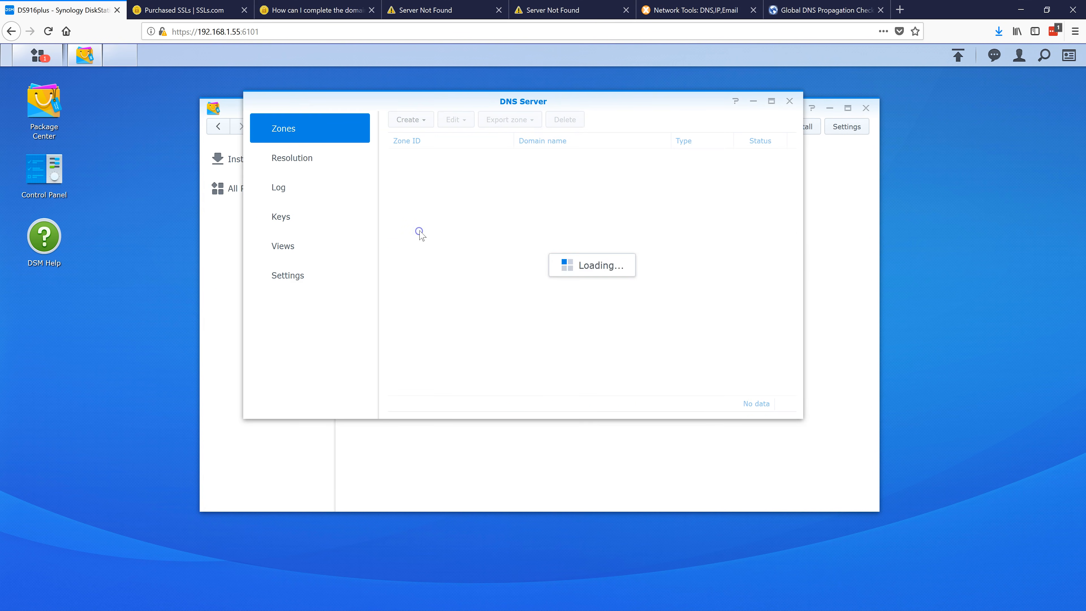
Step: Create master forward zone ds.allsecureit.com with 192.168.1.55 as master DNS server
{"action": "left_click", "coordinate": [305, 167]}
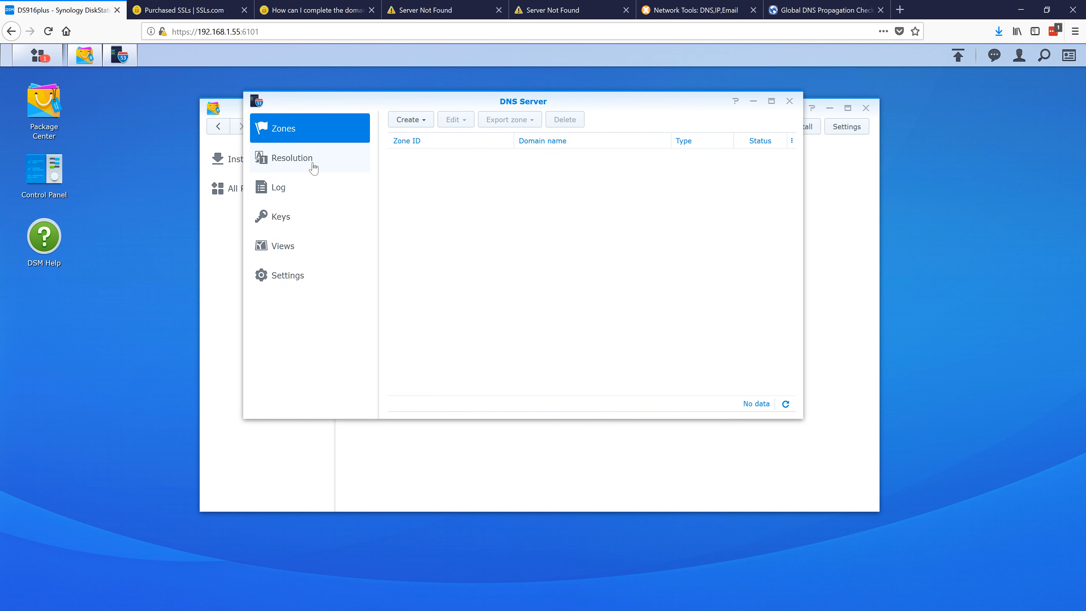
{"action": "left_click", "coordinate": [331, 138]}
{"action": "left_click", "coordinate": [413, 120]}
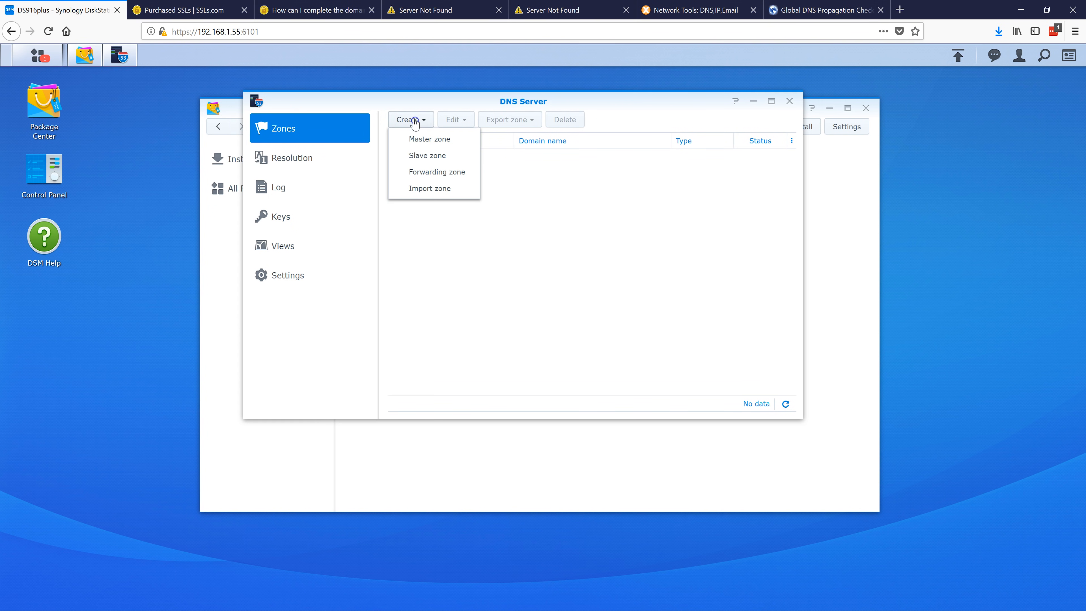
{"action": "left_click", "coordinate": [437, 141]}
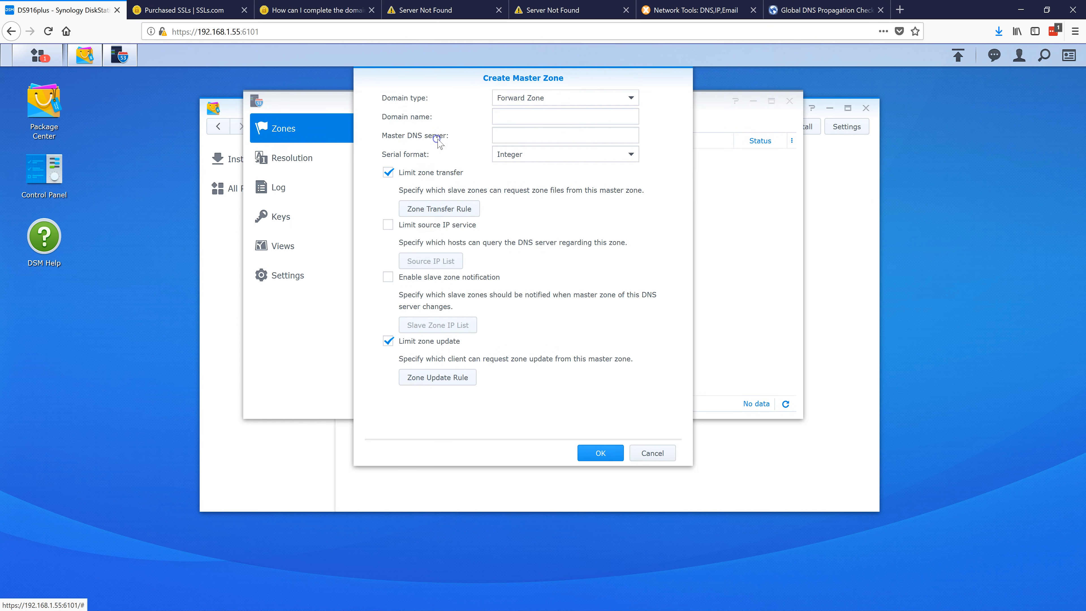
{"action": "left_click", "coordinate": [545, 99]}
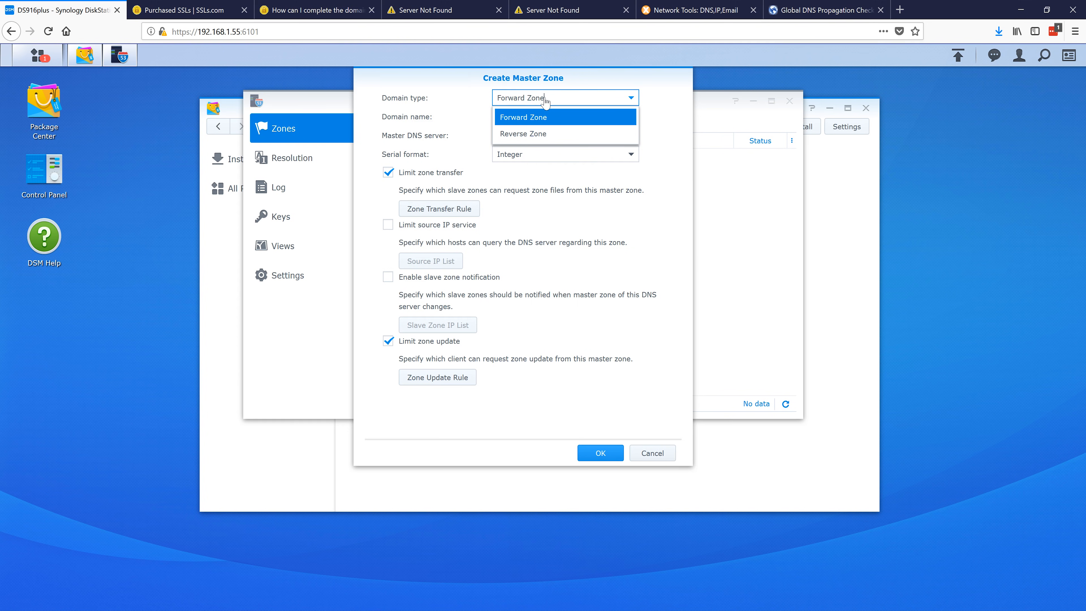
{"action": "left_click", "coordinate": [545, 99]}
{"action": "left_click", "coordinate": [534, 117]}
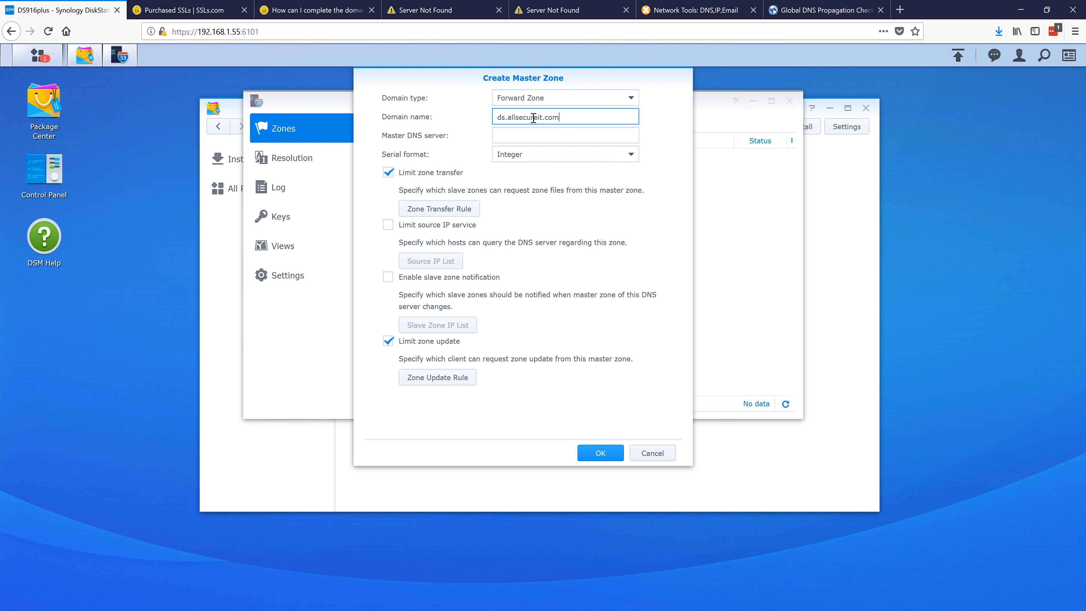
{"action": "left_click", "coordinate": [538, 133]}
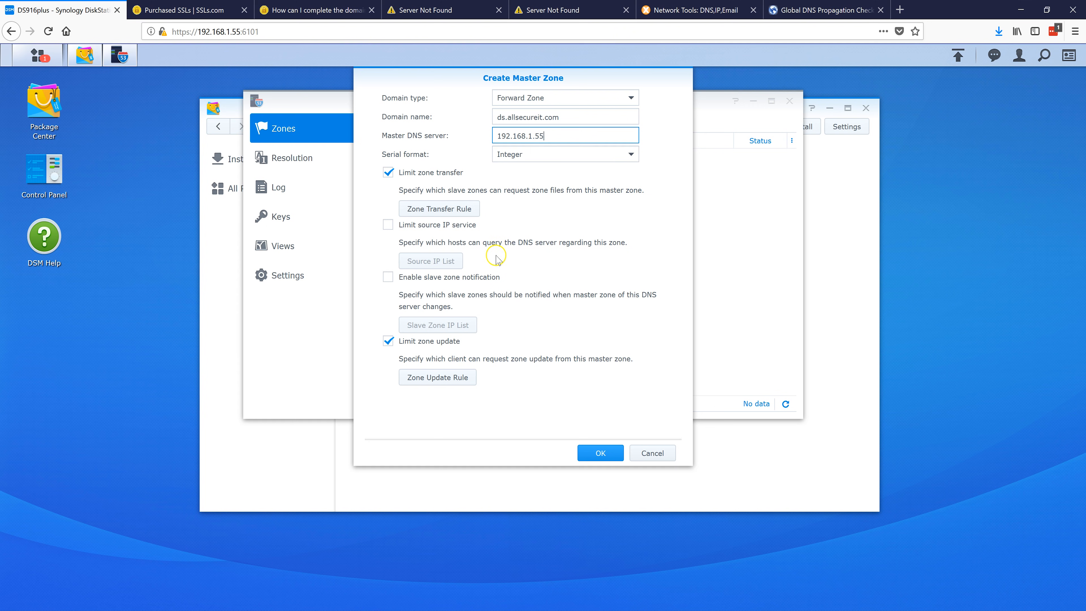
{"action": "left_click", "coordinate": [598, 453]}
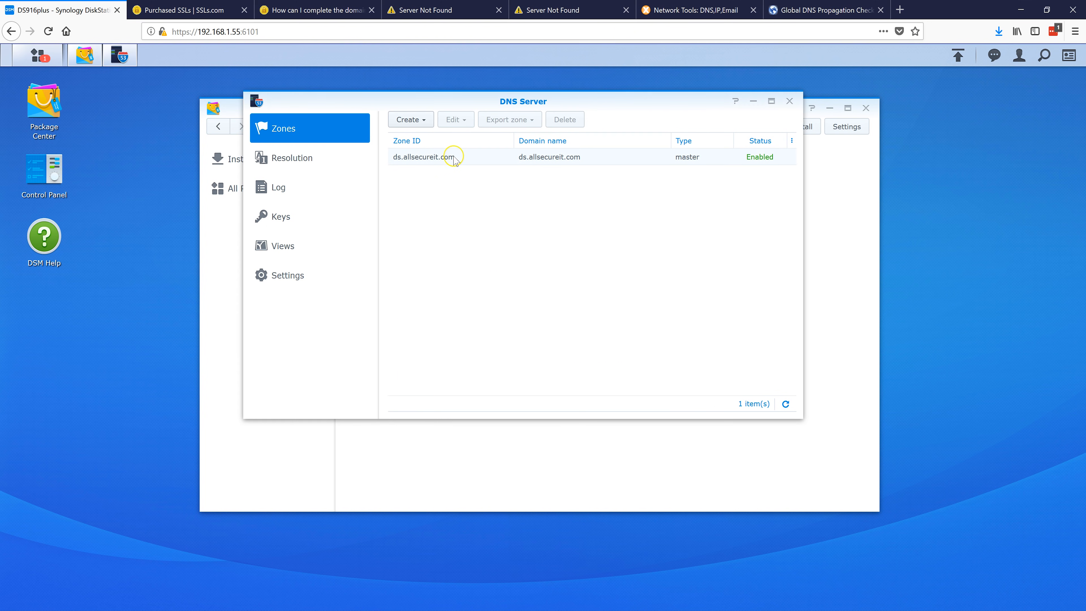
Step: Add a blank-name A record pointing to 192.168.1.55, then open a Command Prompt
{"action": "double_click", "coordinate": [455, 161]}
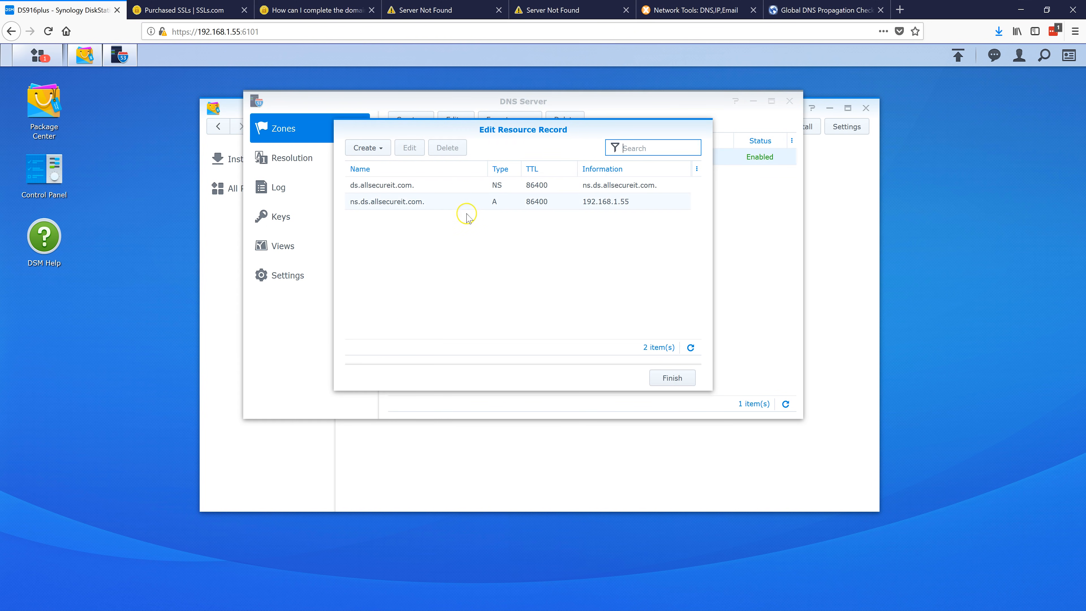
{"action": "left_click", "coordinate": [386, 146]}
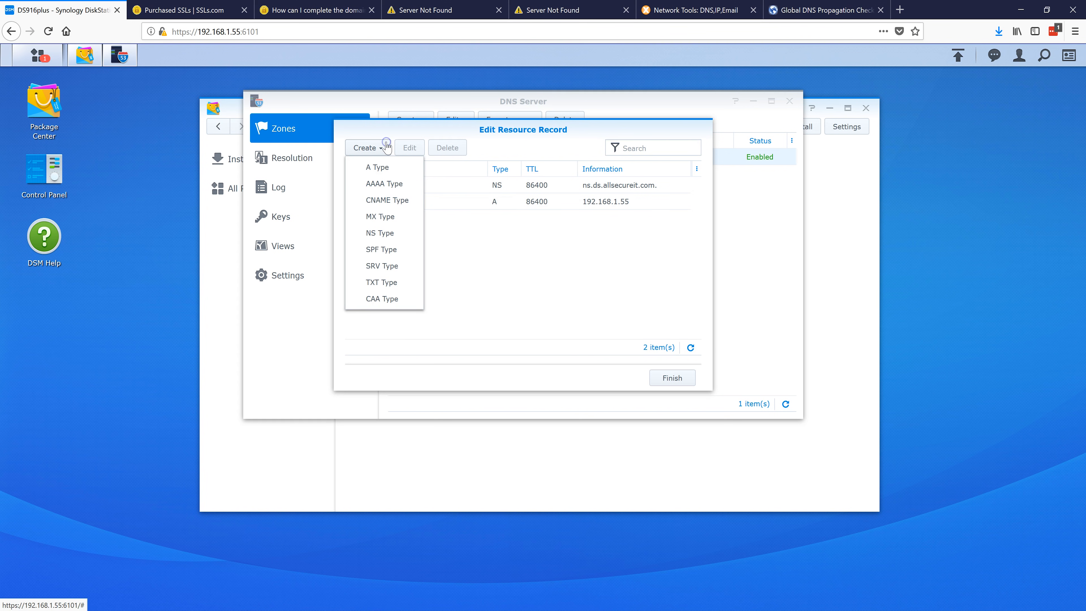
{"action": "left_click", "coordinate": [382, 166]}
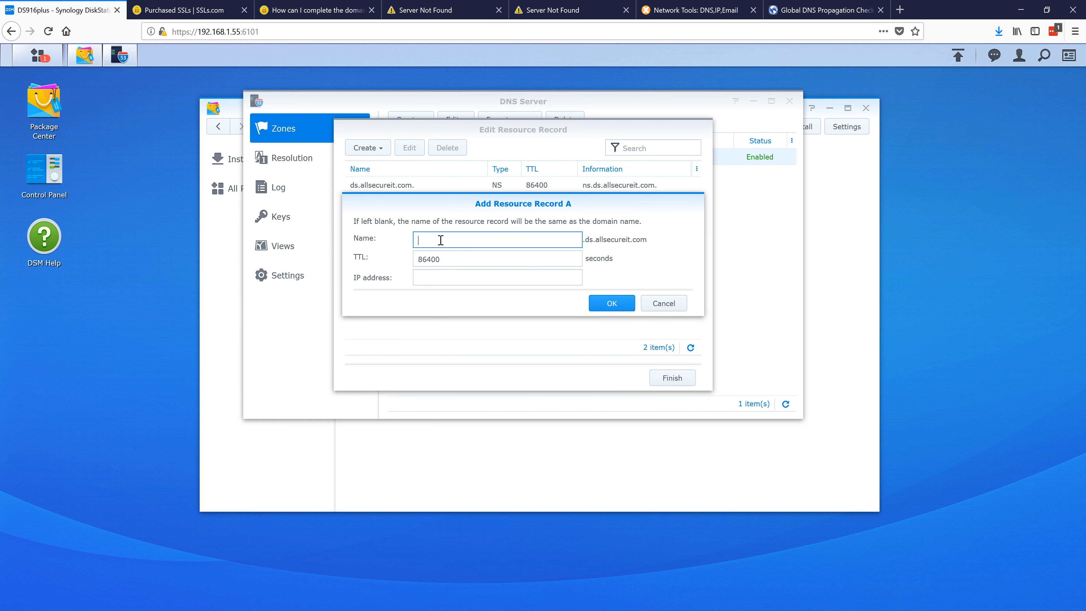
{"action": "left_click", "coordinate": [449, 276]}
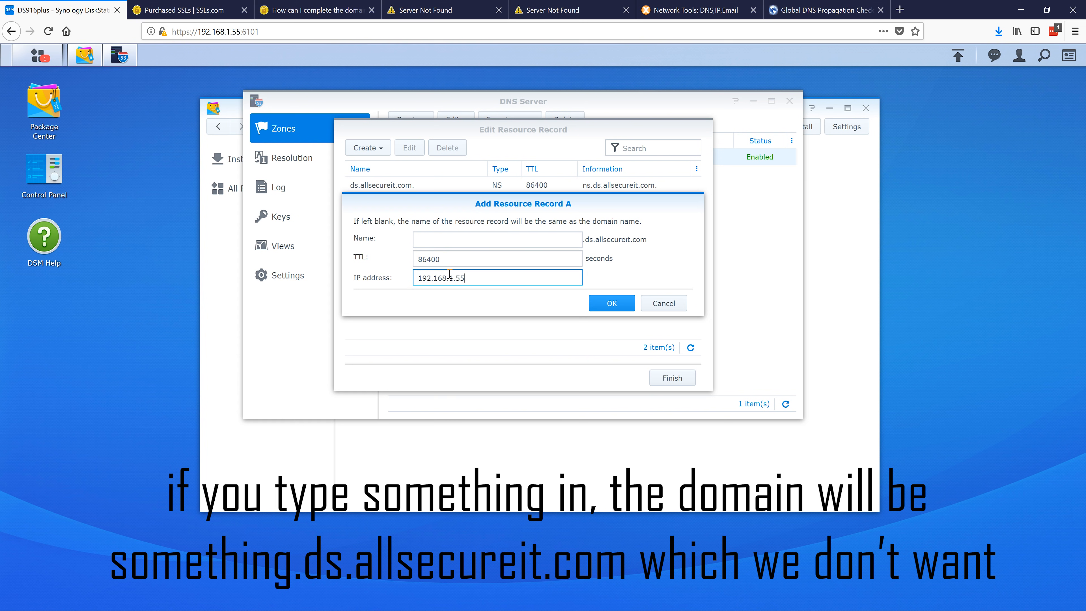
{"action": "left_click", "coordinate": [612, 303]}
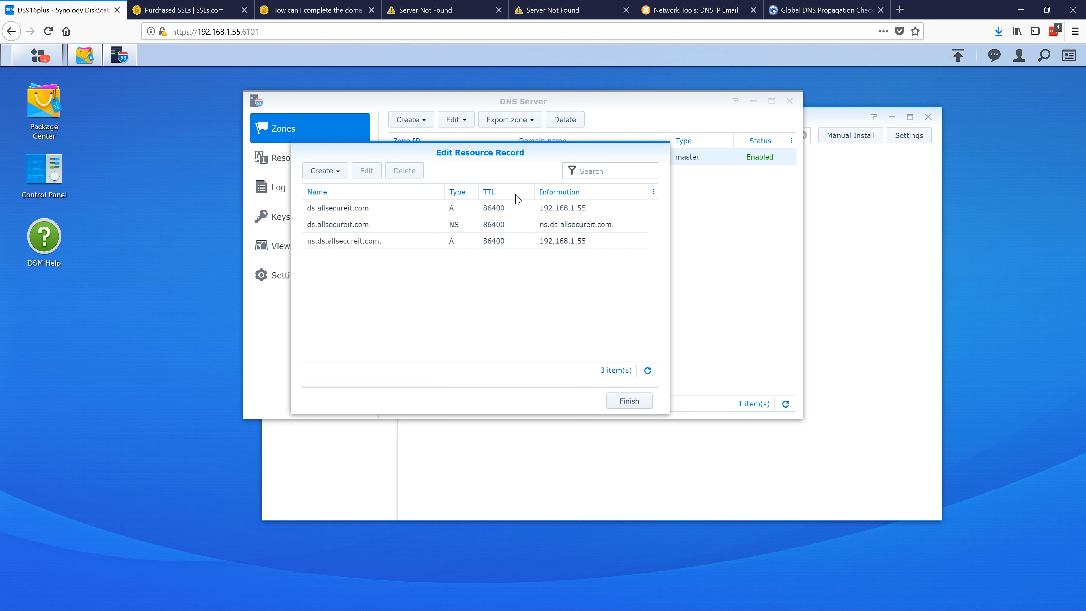
{"action": "left_click", "coordinate": [425, 610]}
Step: Arrange the Command Prompt window beside the DNS resource record list
{"action": "left_click_drag", "start_coordinate": [437, 97], "coordinate": [770, 261]}
{"action": "left_click_drag", "start_coordinate": [497, 147], "coordinate": [357, 125]}
{"action": "left_click", "coordinate": [433, 608]}
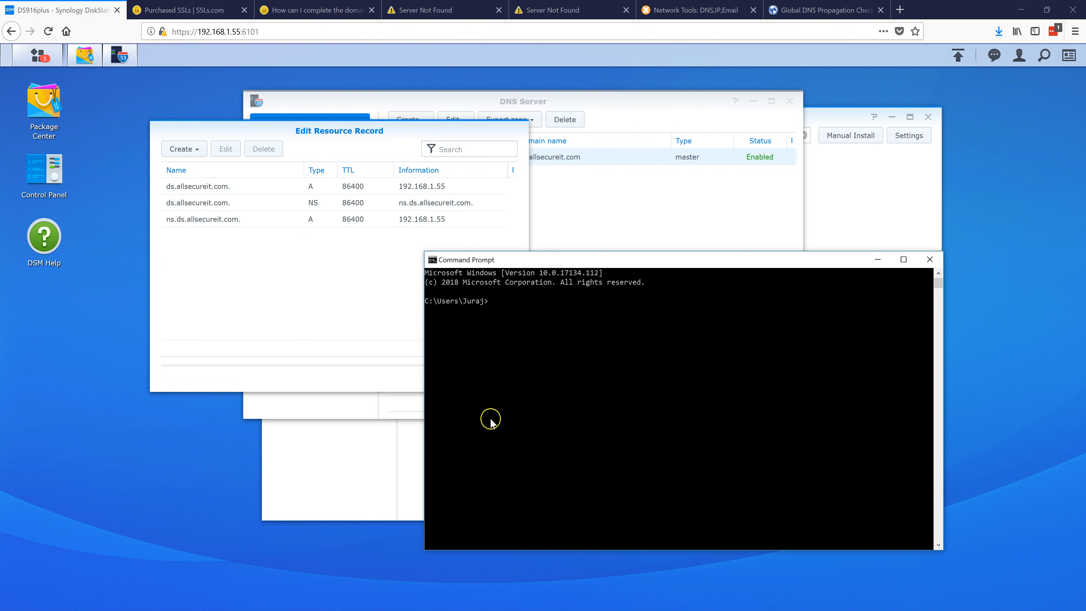
{"action": "left_click_drag", "start_coordinate": [577, 259], "coordinate": [541, 254]}
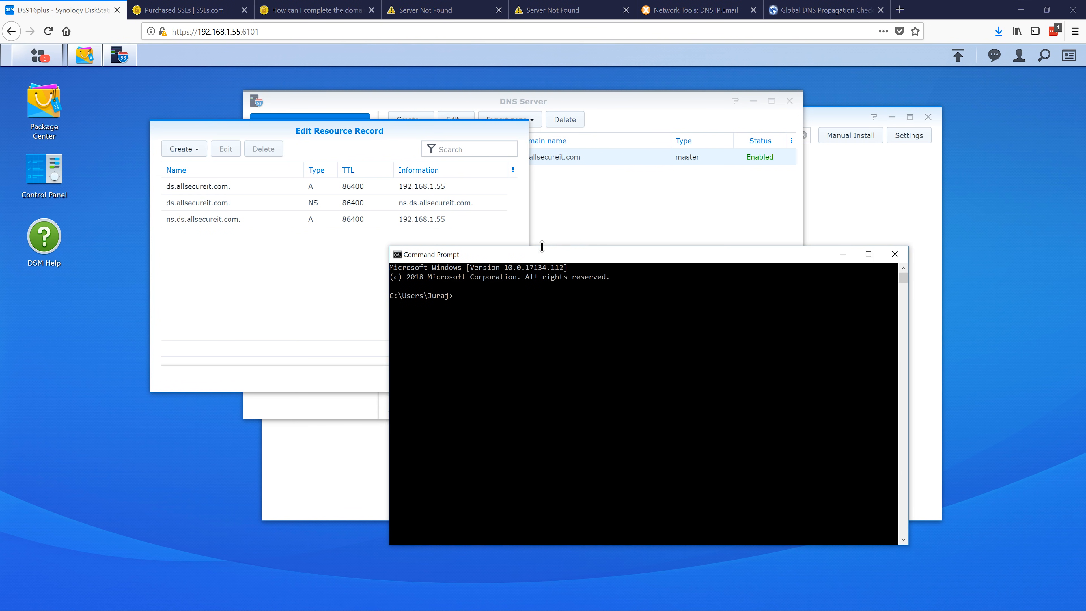
Step: Run ipconfig /all and highlight the DNS servers 192.168.1.252 and 192.168.1.1
{"action": "type", "text": "ipconfig /all"}
{"action": "key", "text": "Return"}
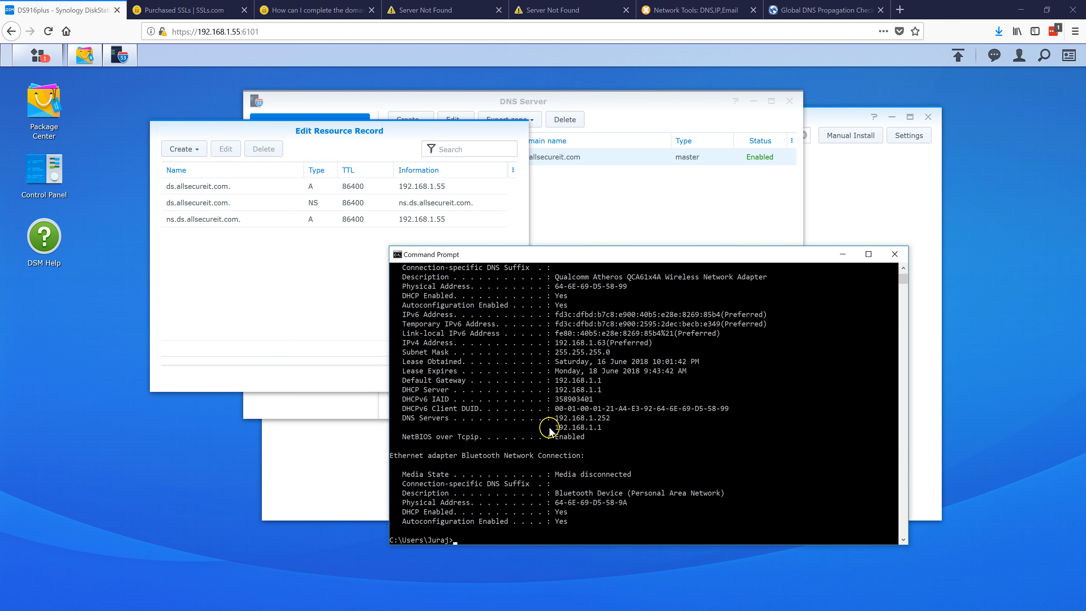
{"action": "left_click_drag", "start_coordinate": [553, 424], "coordinate": [611, 426]}
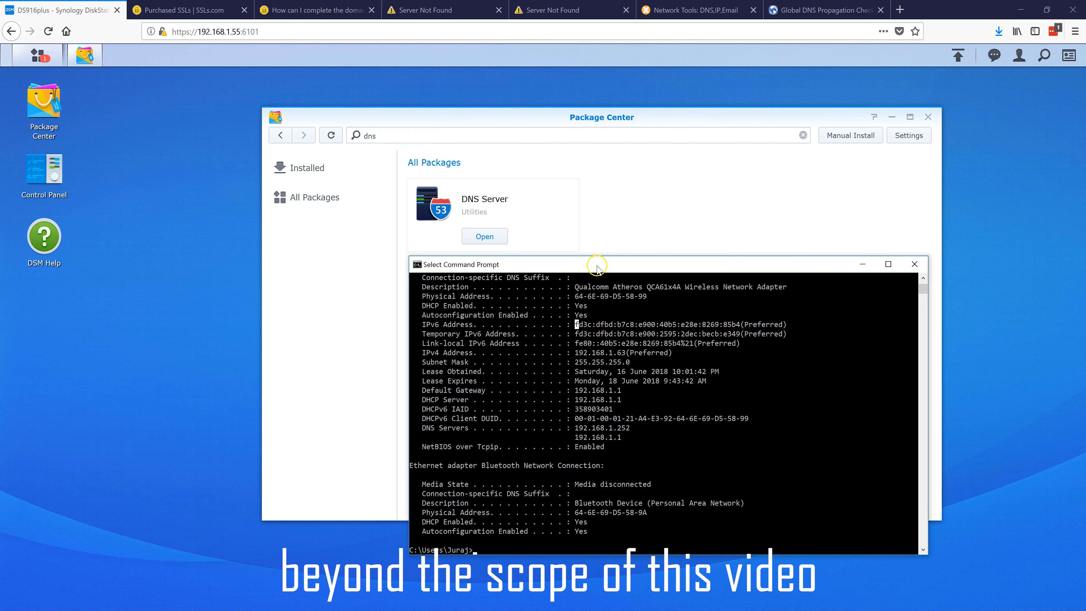
{"action": "left_click_drag", "start_coordinate": [594, 267], "coordinate": [582, 243]}
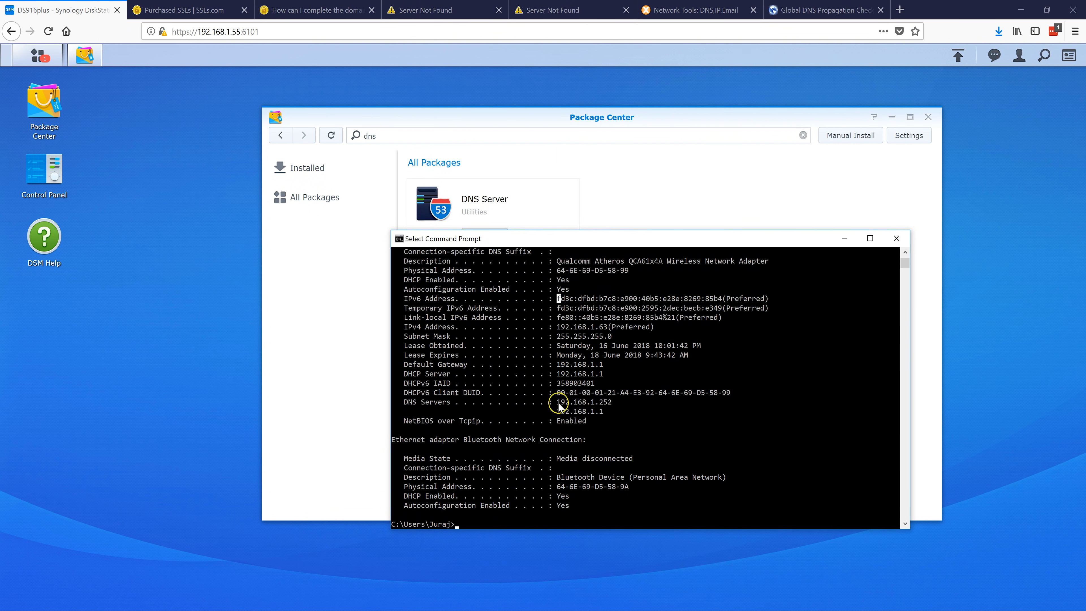
{"action": "left_click_drag", "start_coordinate": [560, 404], "coordinate": [603, 413]}
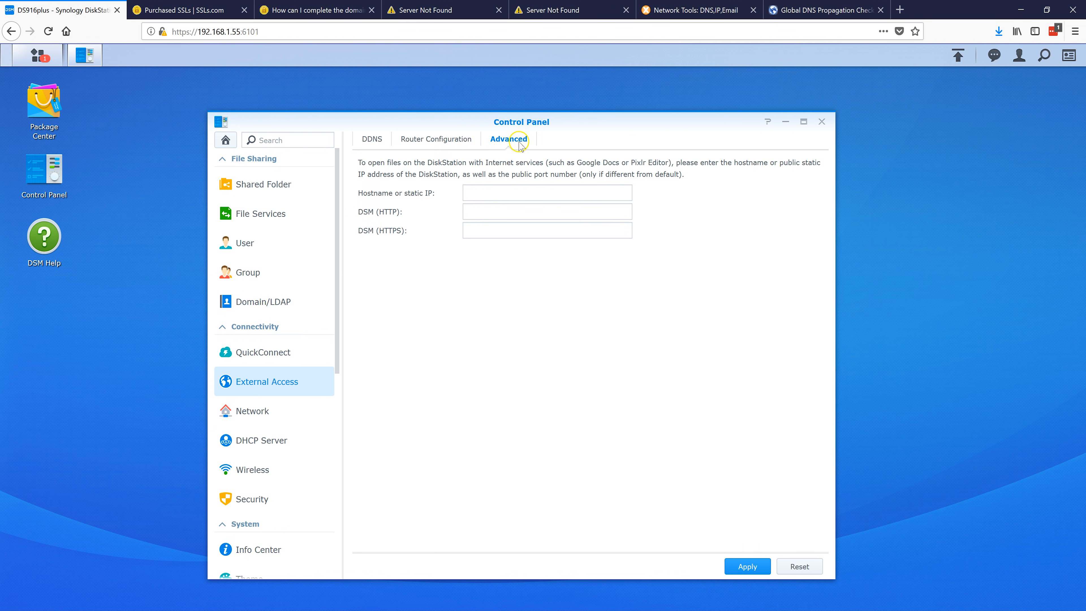
Step: Enter external hostname ds.allsecureit.com with DSM HTTPS port 6101 and apply
{"action": "left_click", "coordinate": [469, 212]}
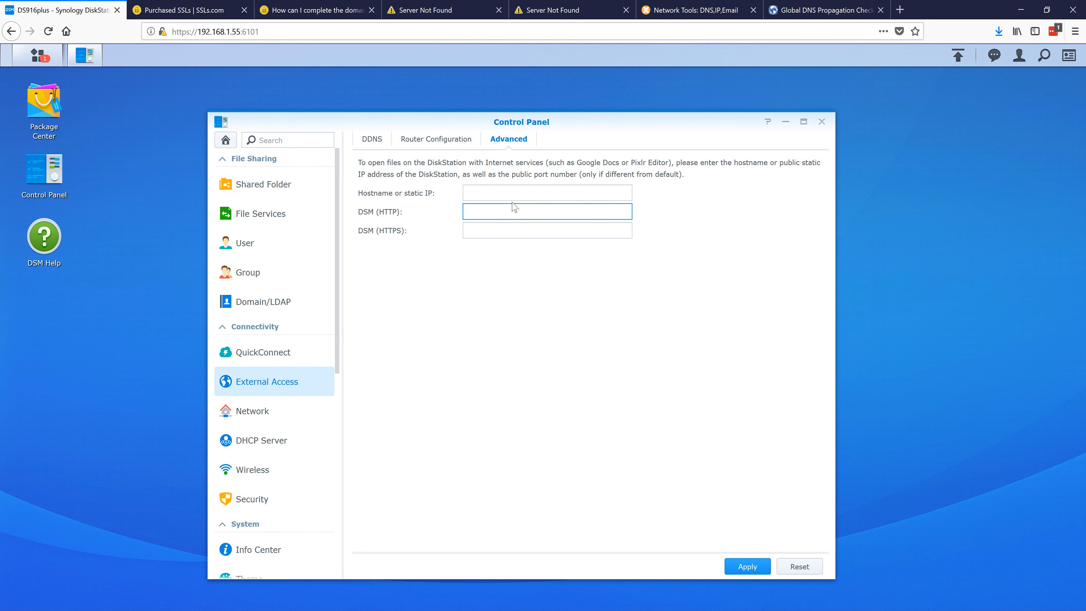
{"action": "left_click", "coordinate": [539, 193]}
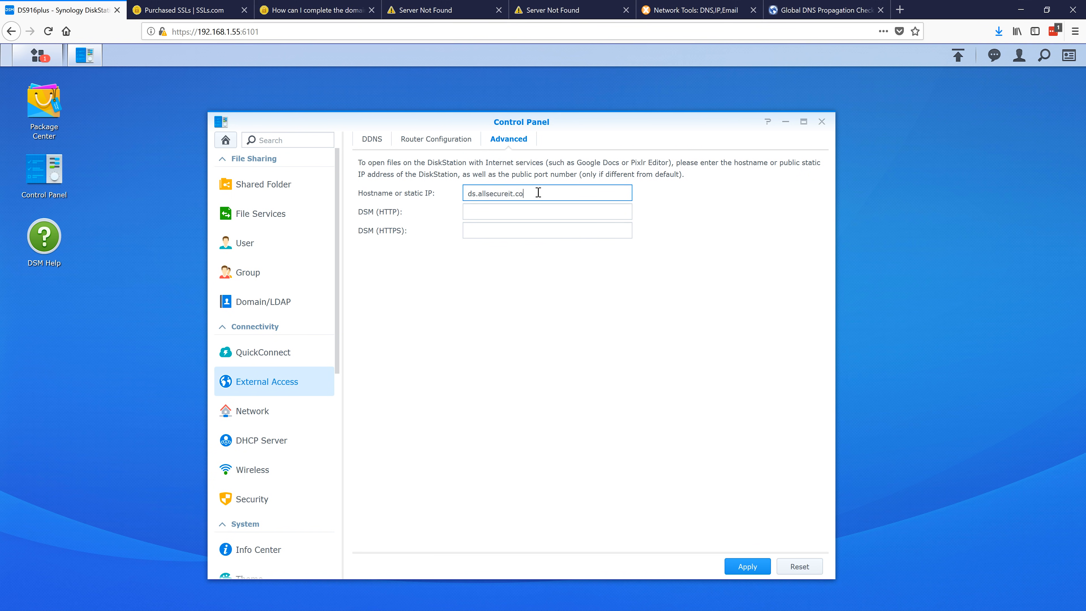
{"action": "left_click", "coordinate": [549, 230]}
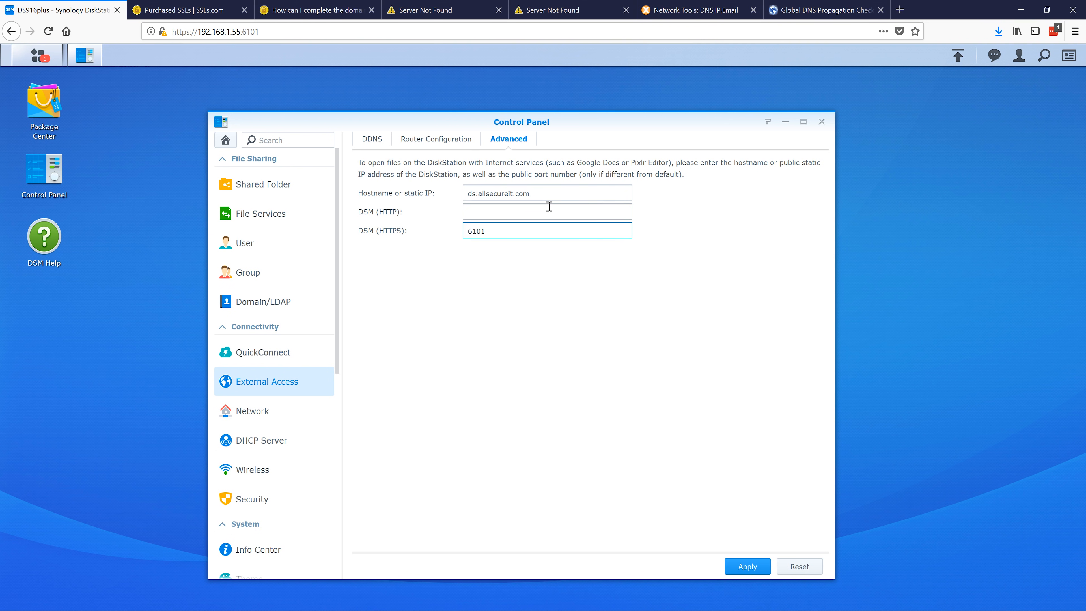
{"action": "left_click", "coordinate": [546, 208]}
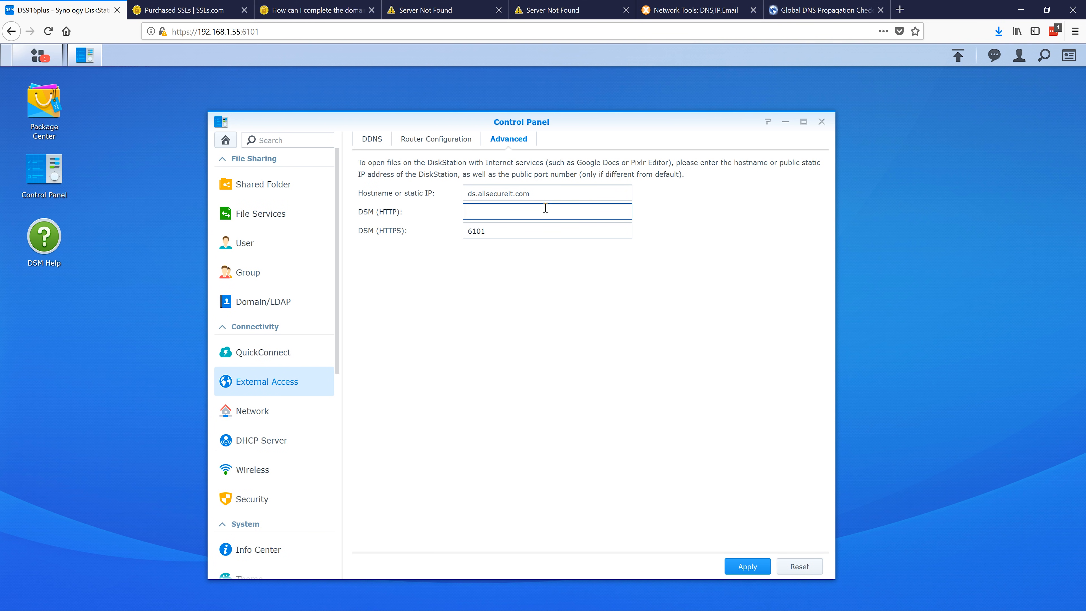
{"action": "left_click", "coordinate": [751, 566]}
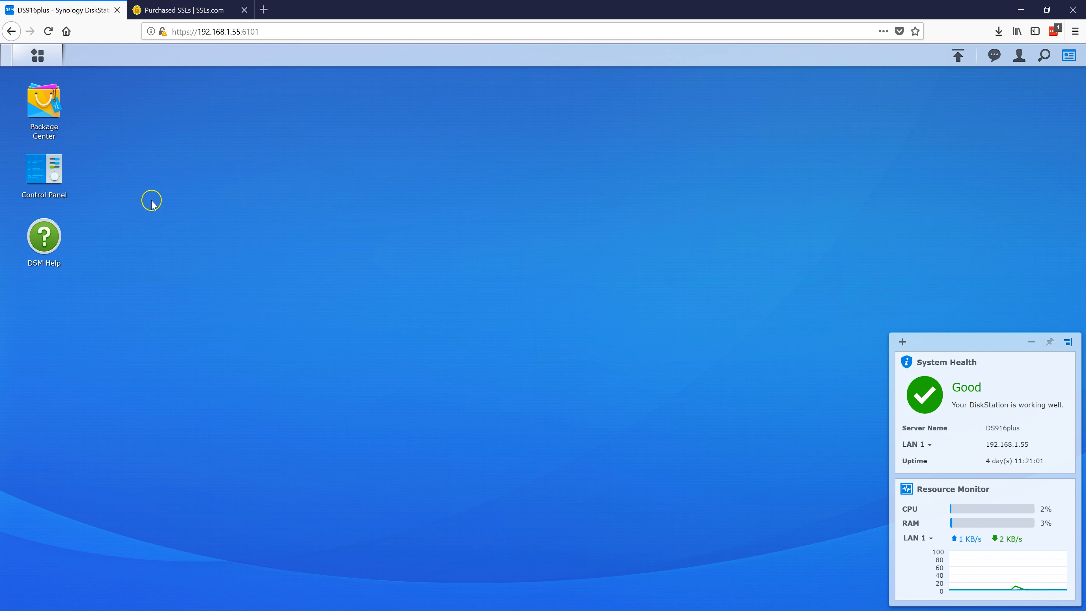
Step: Save the ds.allsecureit.com PositiveSSL certificate zip from SSLs.com, then return to the DS916plus tab
{"action": "left_click", "coordinate": [180, 10]}
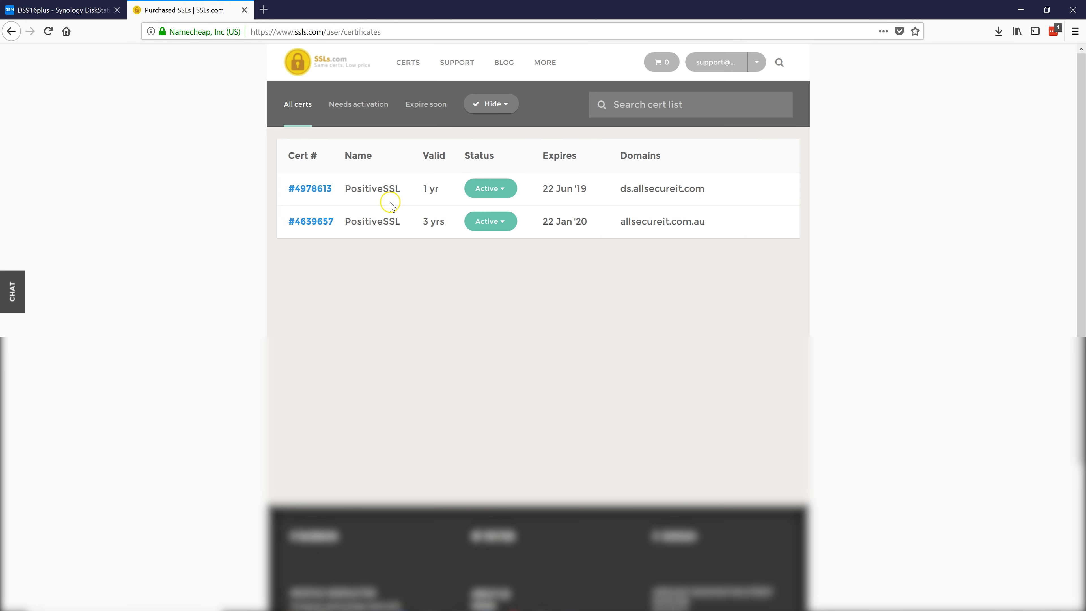
{"action": "left_click", "coordinate": [312, 189]}
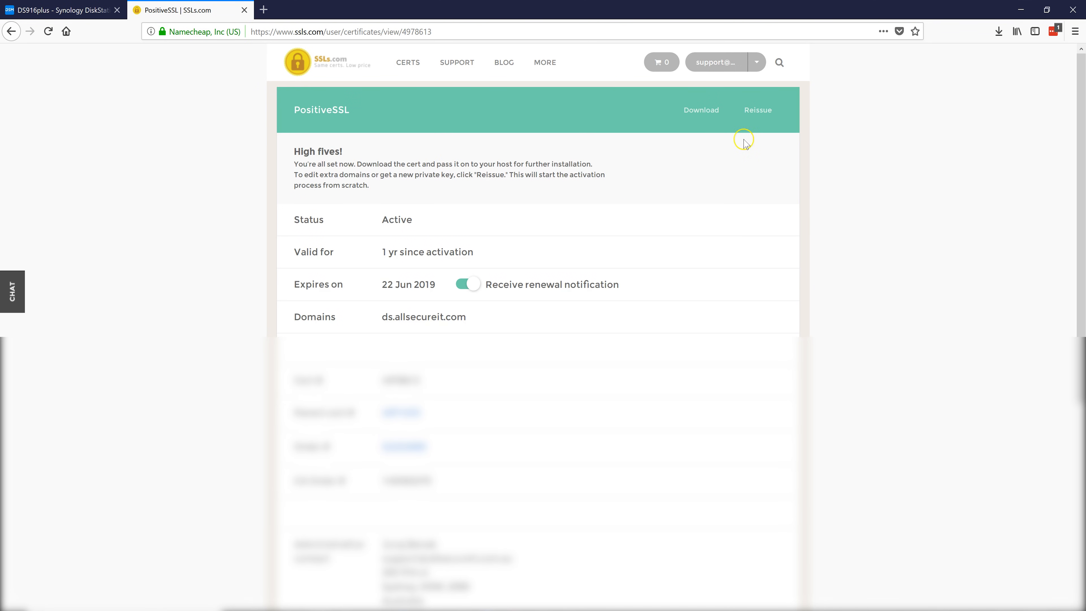
{"action": "left_click", "coordinate": [709, 113]}
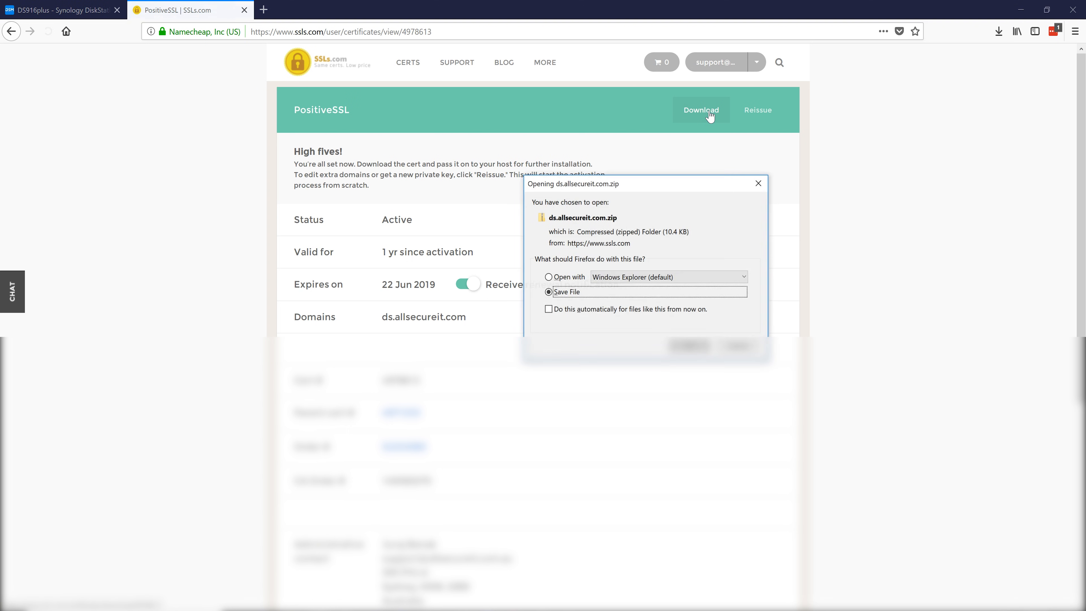
{"action": "left_click", "coordinate": [691, 347]}
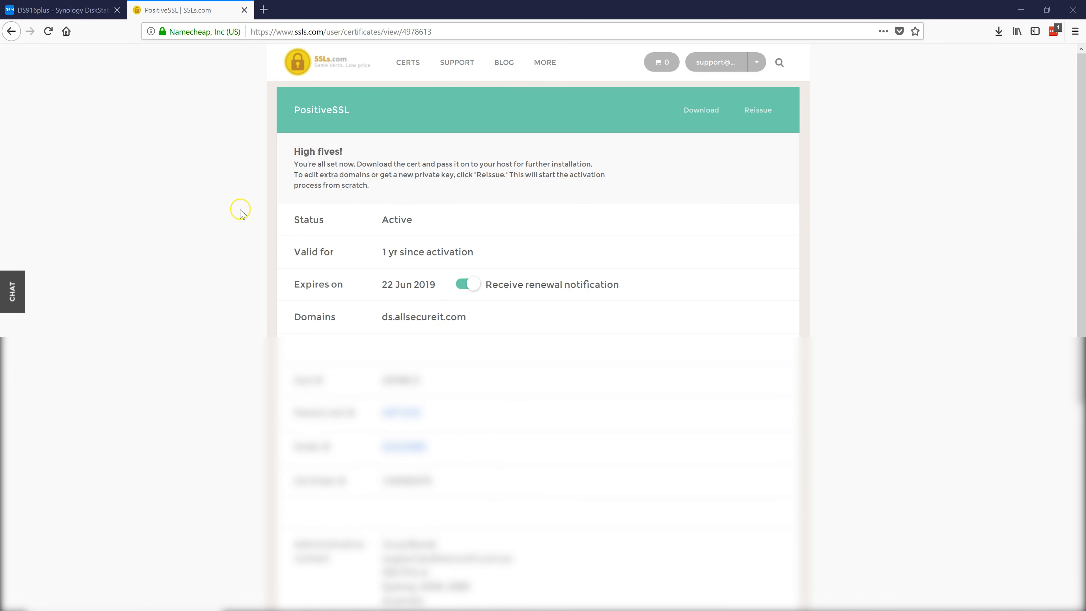
{"action": "left_click", "coordinate": [69, 11]}
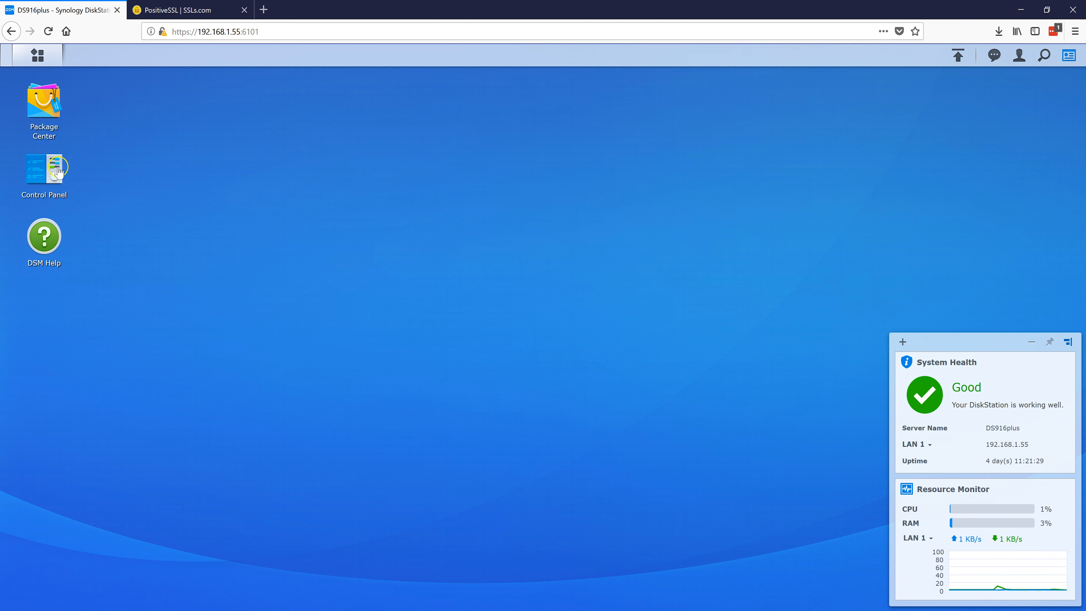
Step: Under Security > Certificate, add a new certificate and choose to import it
{"action": "left_click", "coordinate": [45, 172]}
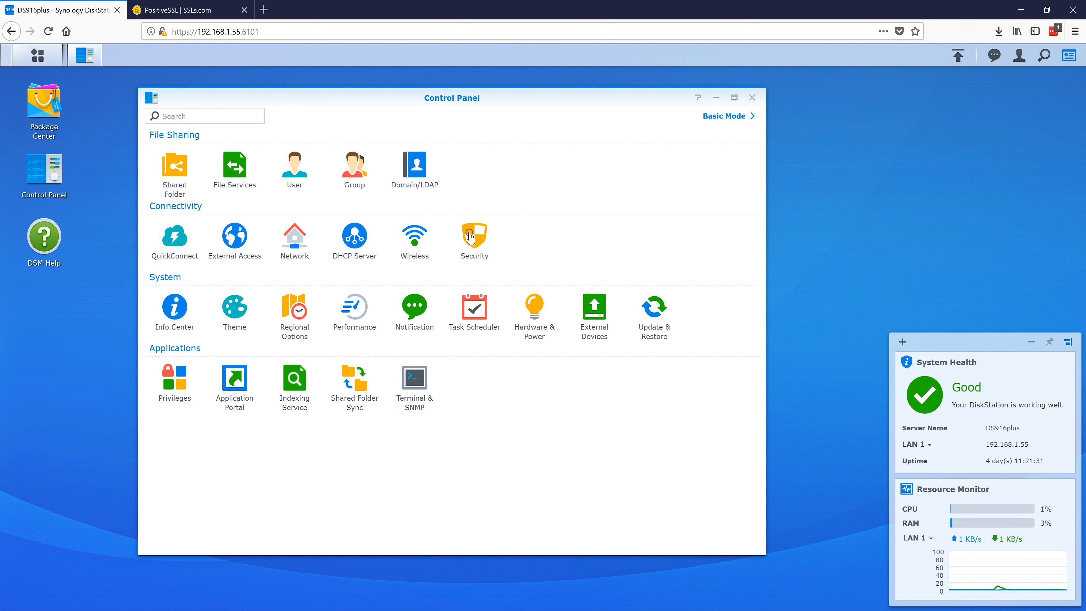
{"action": "left_click", "coordinate": [493, 236]}
{"action": "left_click", "coordinate": [503, 121]}
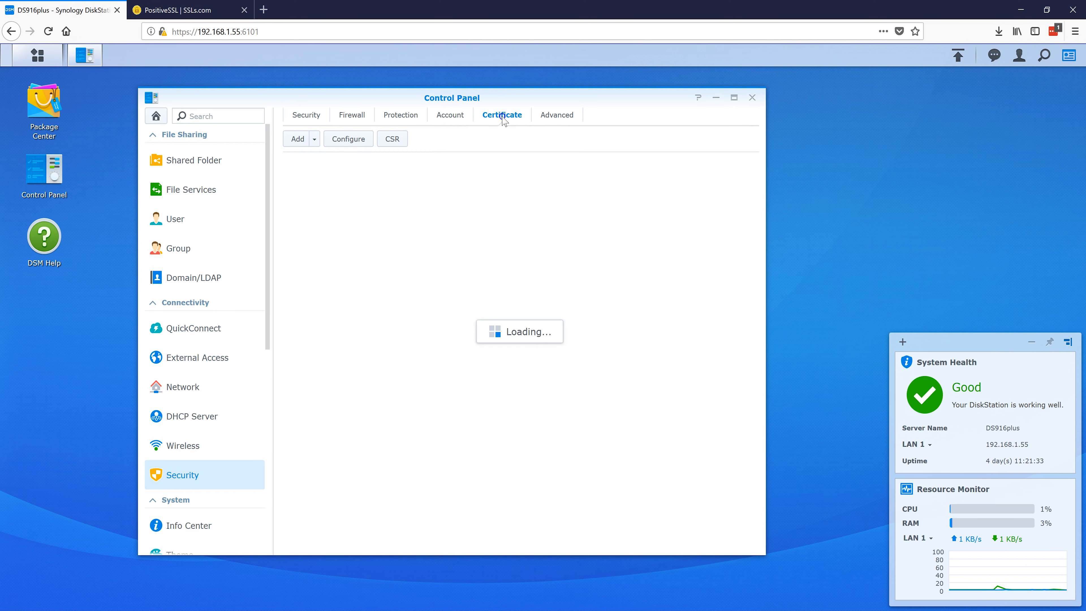
{"action": "left_click", "coordinate": [314, 139]}
{"action": "left_click", "coordinate": [315, 159]}
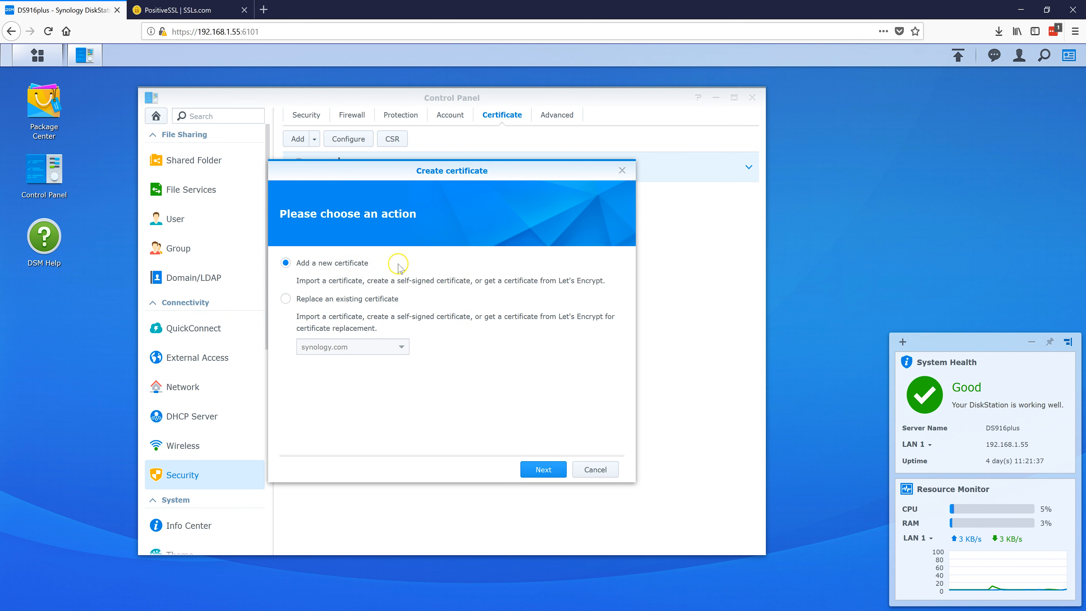
{"action": "left_click", "coordinate": [553, 466]}
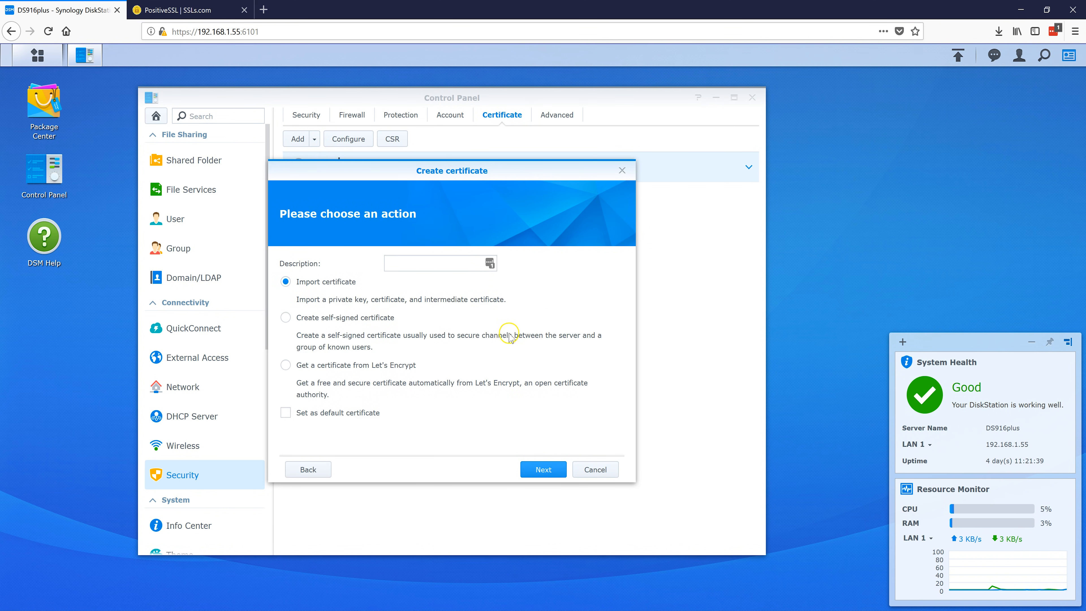
{"action": "left_click", "coordinate": [424, 263]}
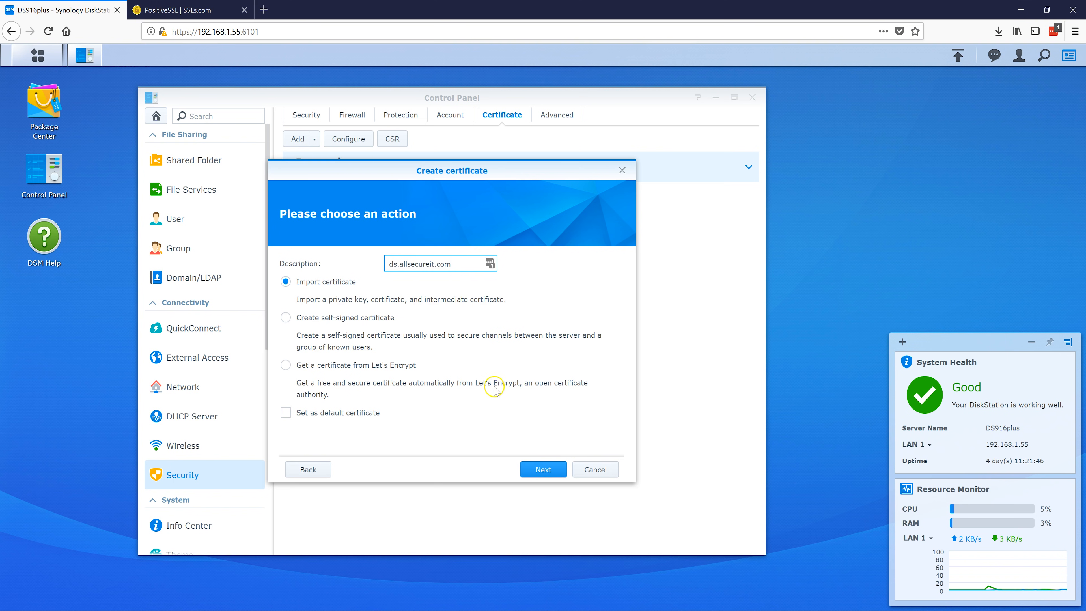
{"action": "left_click", "coordinate": [544, 469]}
Step: Import server.key as the private key and ds.allsecureit.com.crt as the certificate
{"action": "left_click", "coordinate": [390, 299]}
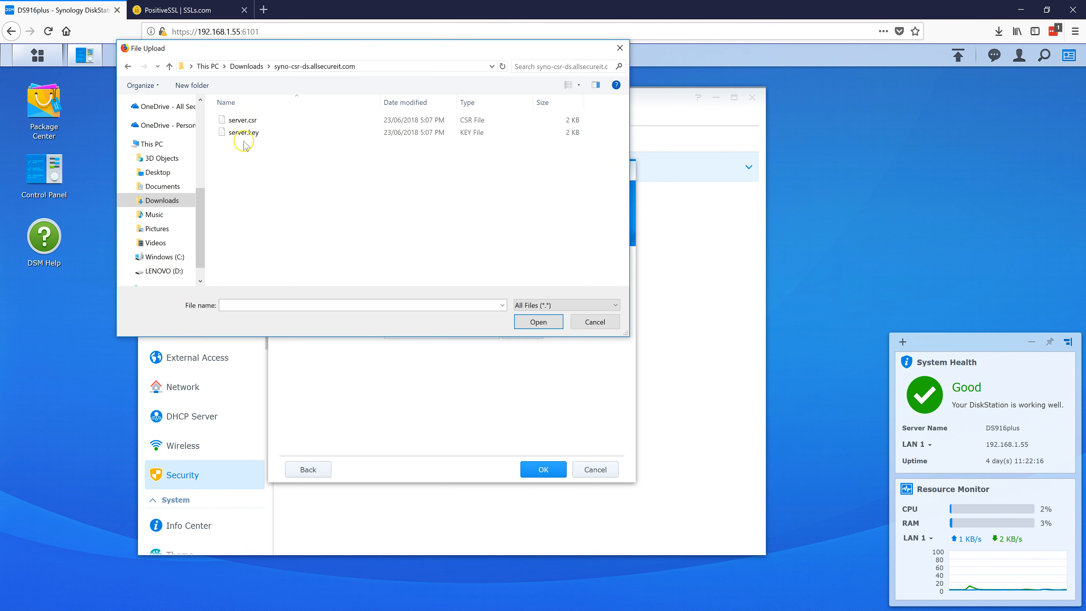
{"action": "double_click", "coordinate": [244, 133]}
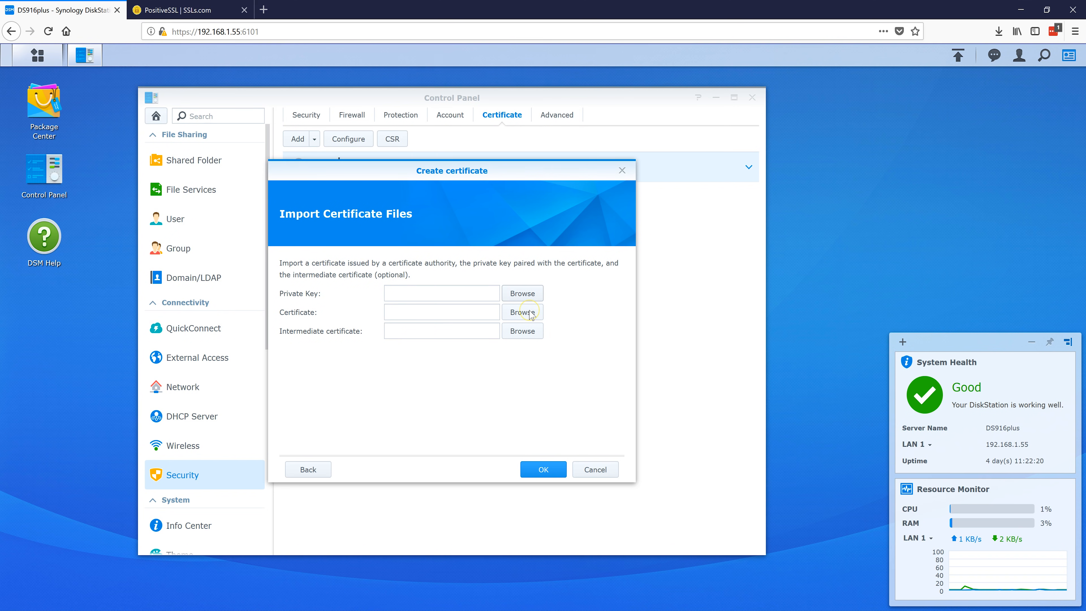
{"action": "left_click", "coordinate": [531, 314]}
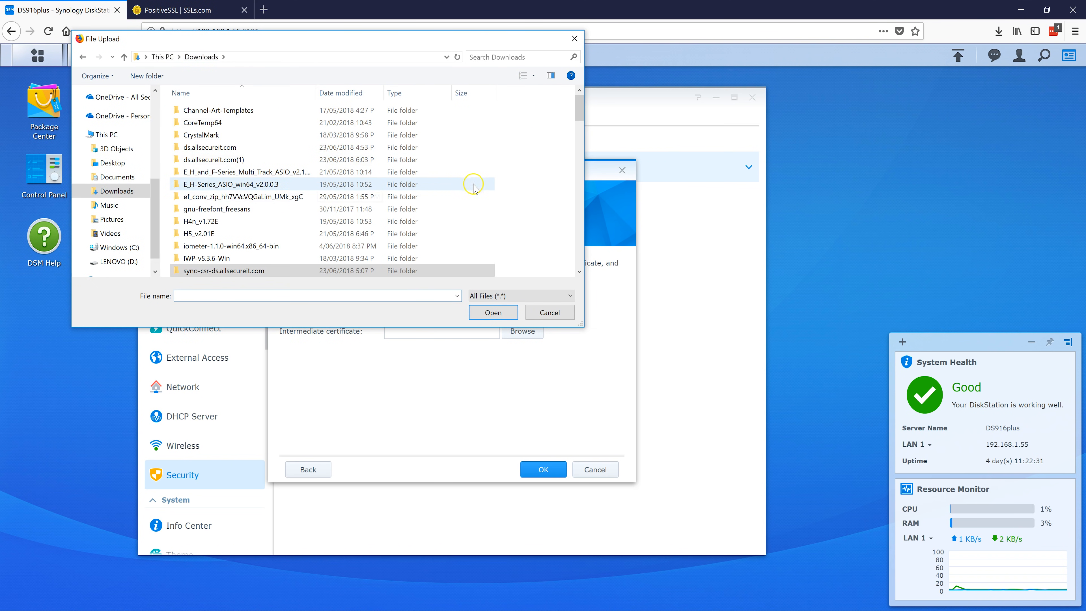
{"action": "double_click", "coordinate": [294, 161]}
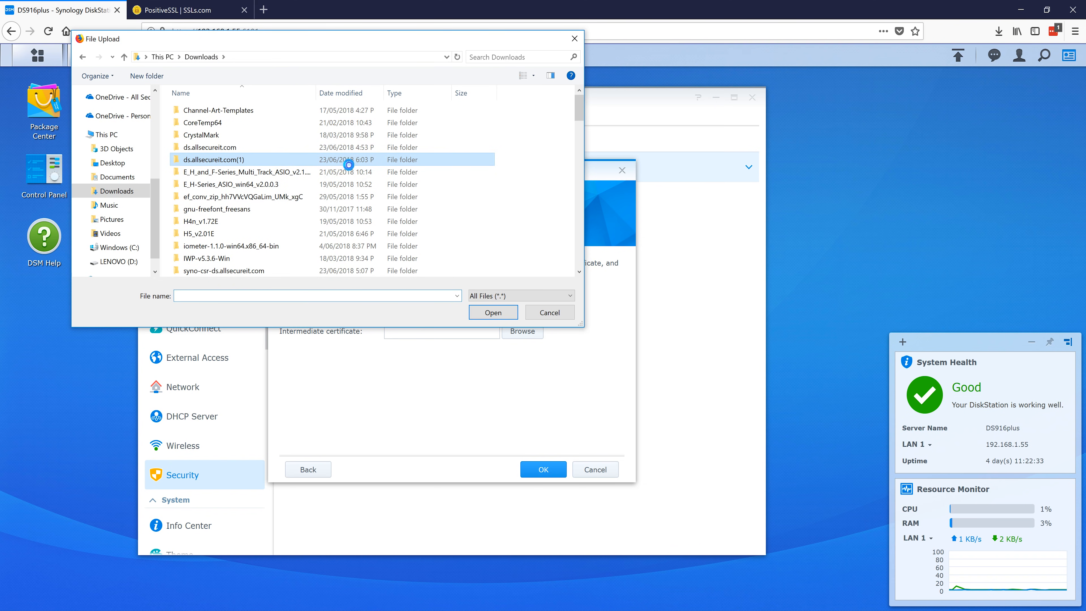
{"action": "double_click", "coordinate": [222, 123]}
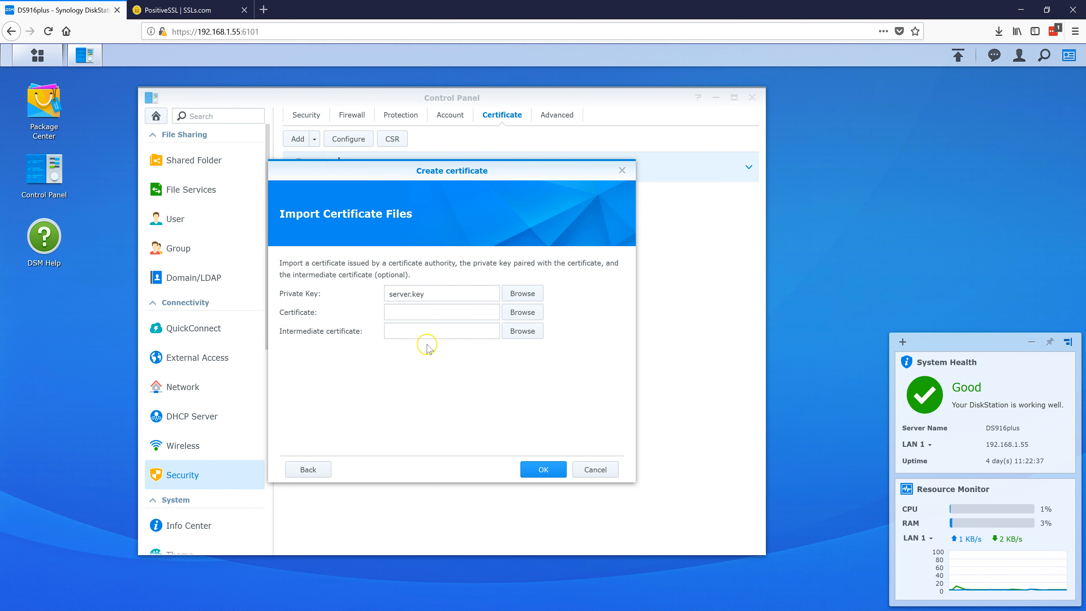
{"action": "left_click", "coordinate": [543, 469]}
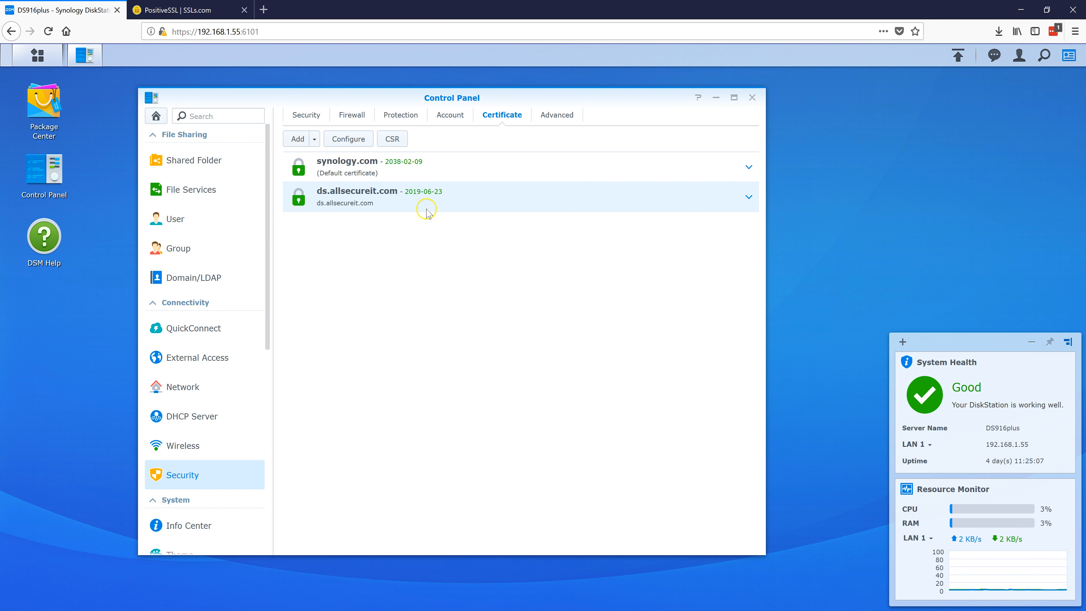
Step: Assign ds.allsecureit.com to the ds.allsecureit.com service, System default and FTPS, confirming the web server restart
{"action": "left_click", "coordinate": [358, 141]}
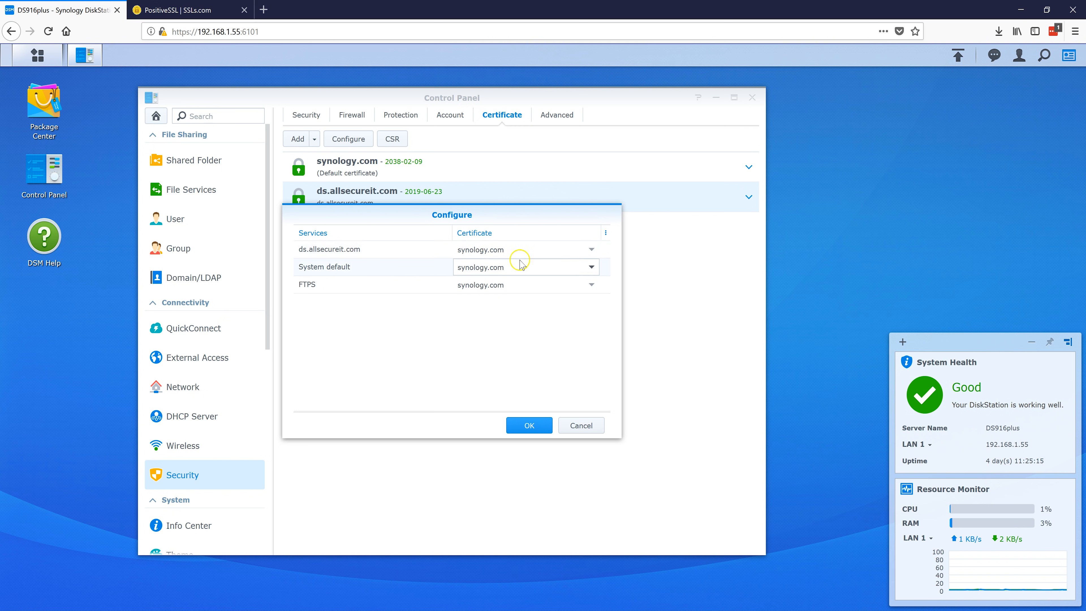
{"action": "left_click", "coordinate": [589, 249]}
{"action": "left_click", "coordinate": [591, 249]}
{"action": "left_click", "coordinate": [503, 280]}
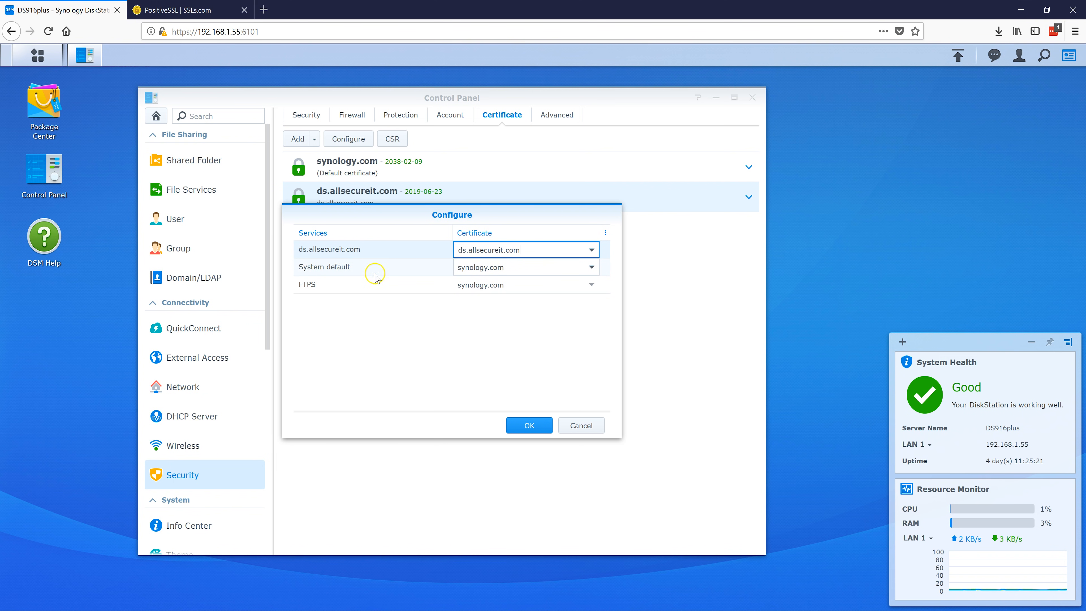
{"action": "left_click", "coordinate": [585, 269]}
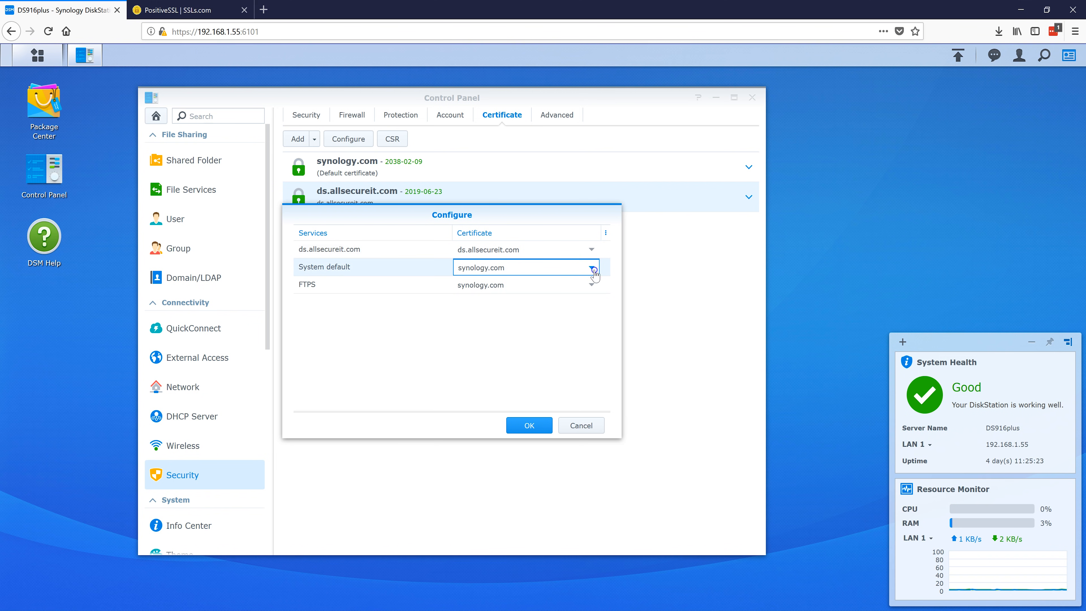
{"action": "left_click", "coordinate": [483, 287]}
{"action": "left_click", "coordinate": [478, 286]}
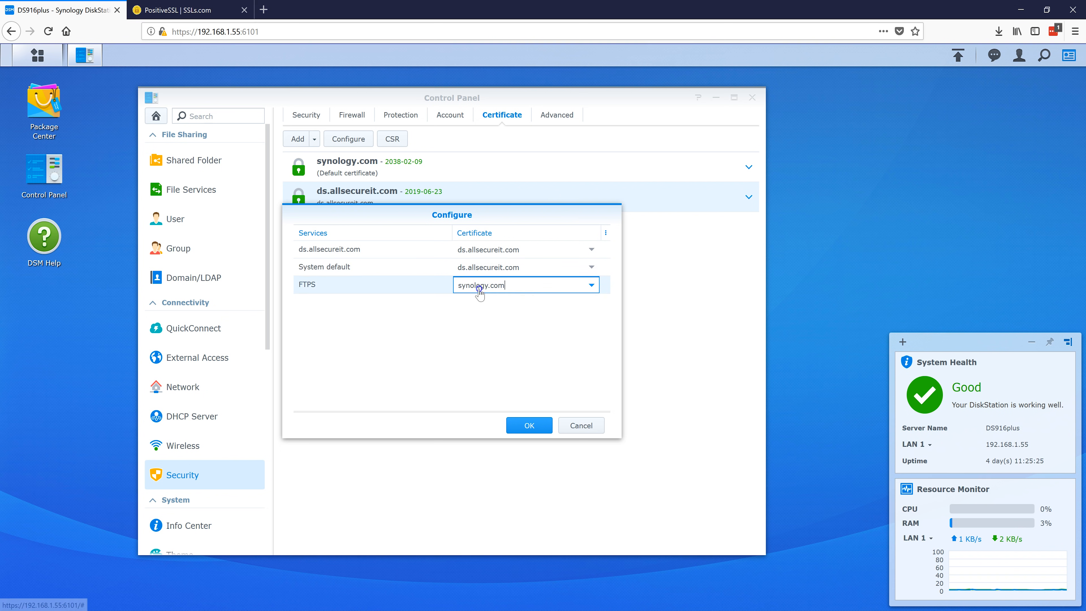
{"action": "left_click", "coordinate": [591, 285]}
{"action": "left_click", "coordinate": [495, 306]}
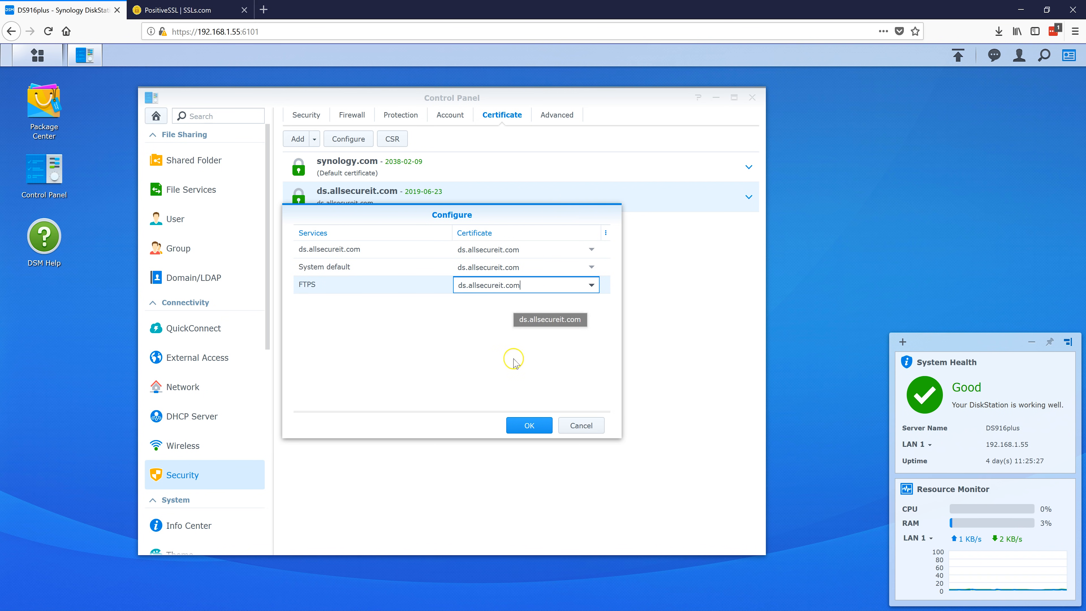
{"action": "left_click", "coordinate": [523, 426]}
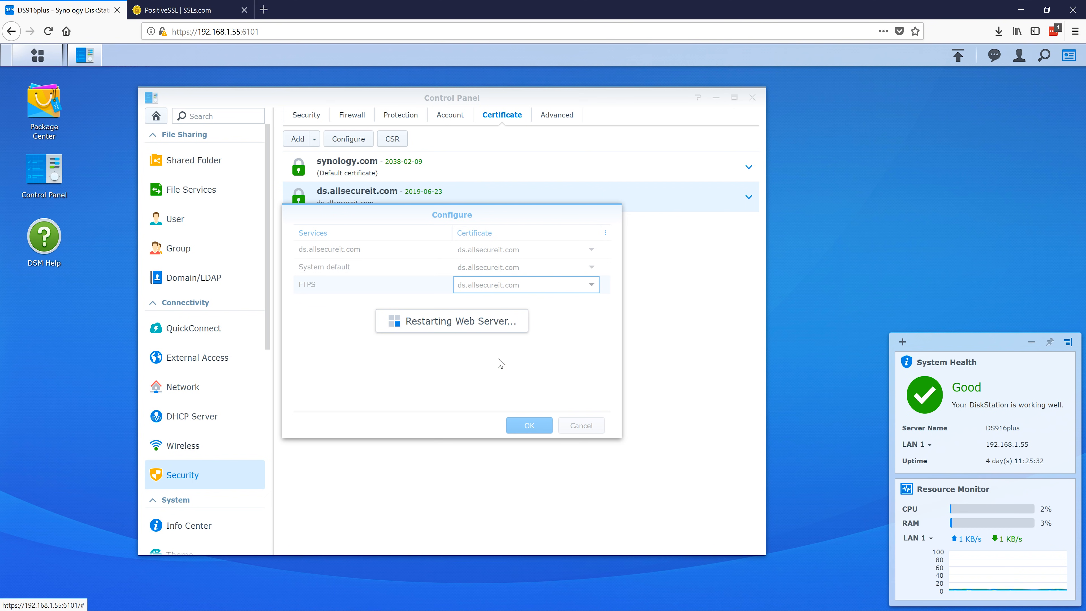
{"action": "left_click", "coordinate": [495, 365]}
{"action": "key", "text": "ctrl+t"}
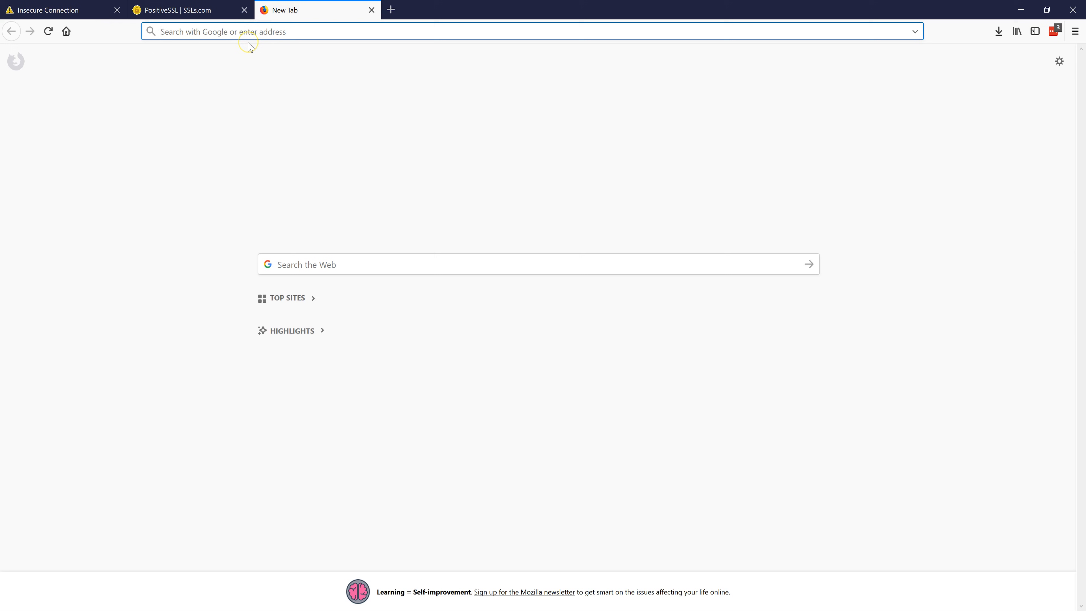
{"action": "type", "text": "https://ds.allsecureit.com:6101/"}
{"action": "left_click", "coordinate": [249, 51]}
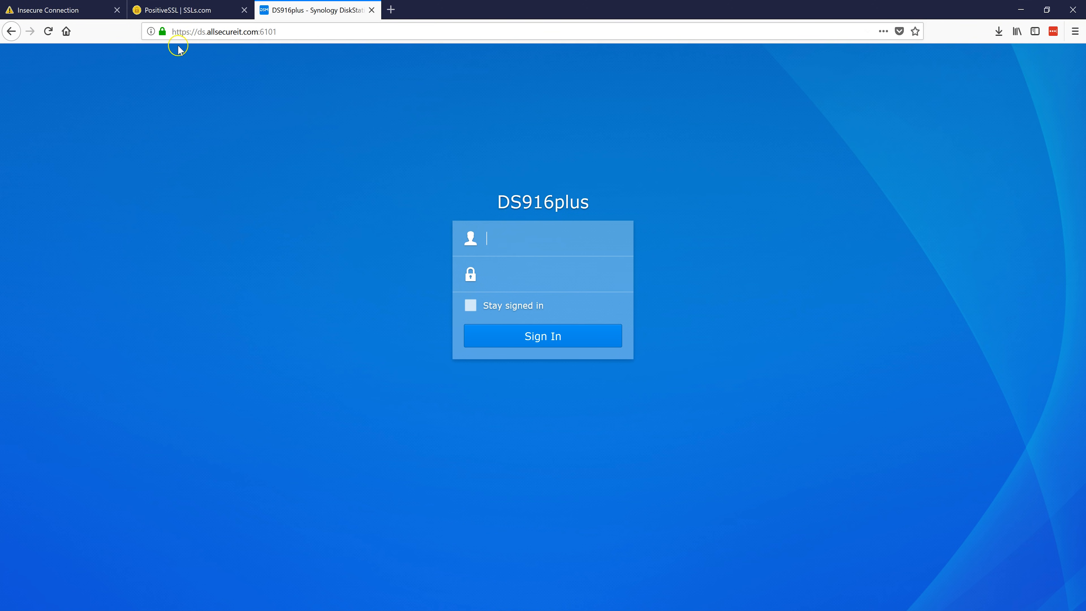
{"action": "left_click", "coordinate": [162, 32]}
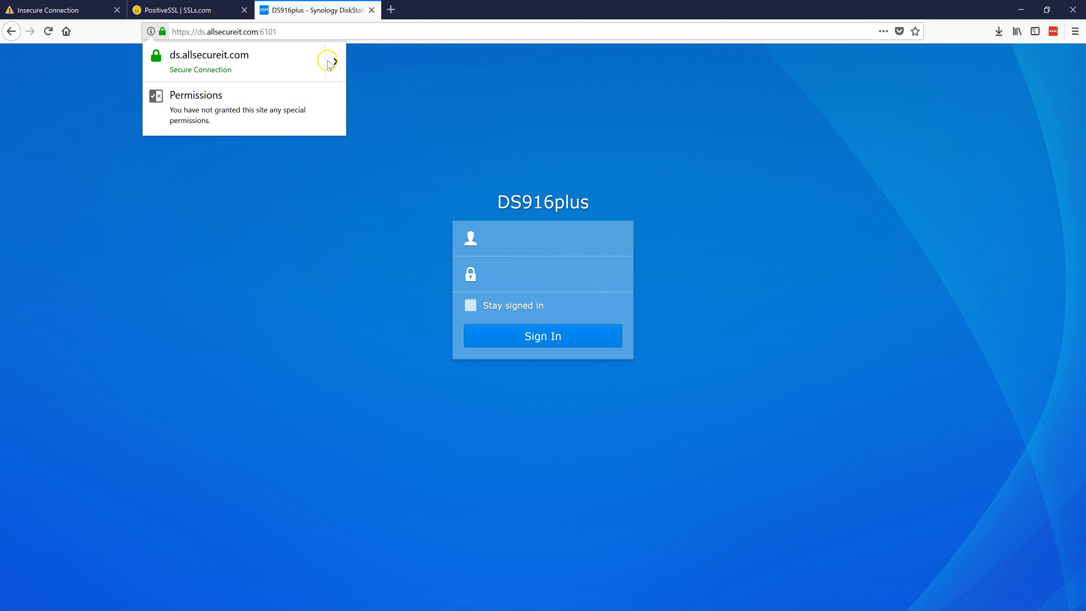
{"action": "left_click", "coordinate": [366, 80]}
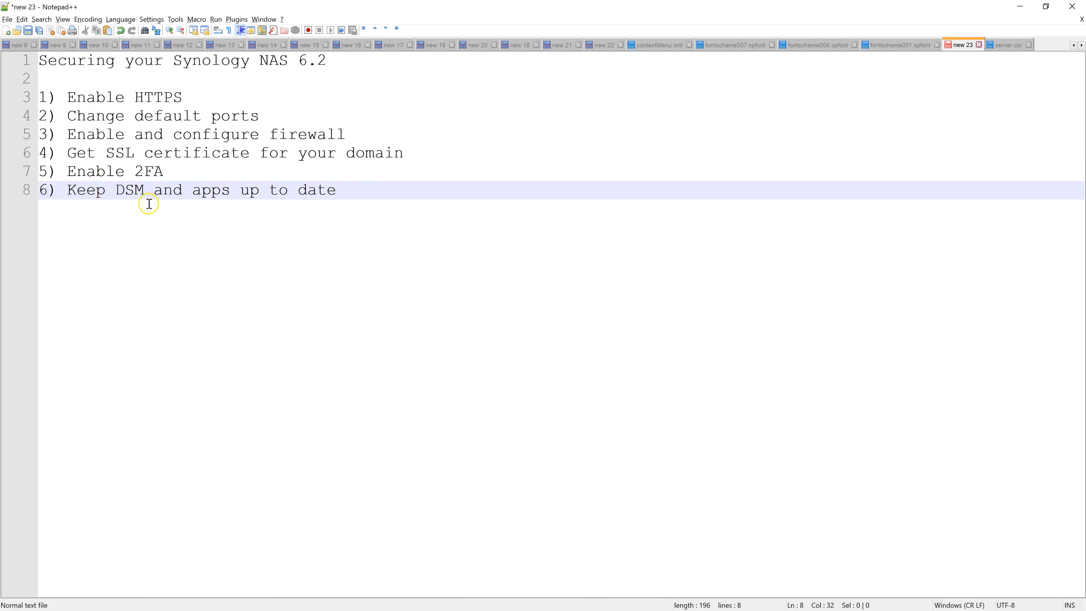
Step: Append /MFA to checklist item 5 so it reads 'Enable 2FA/MFA'
{"action": "left_click", "coordinate": [184, 171]}
{"action": "type", "text": "/MFA"}
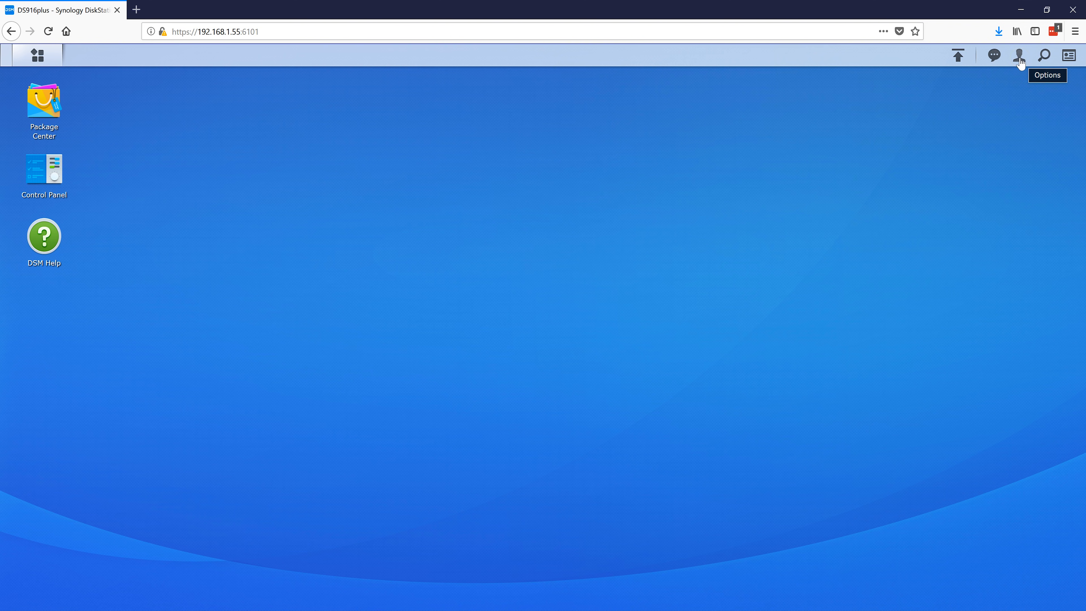
{"action": "left_click", "coordinate": [1021, 60]}
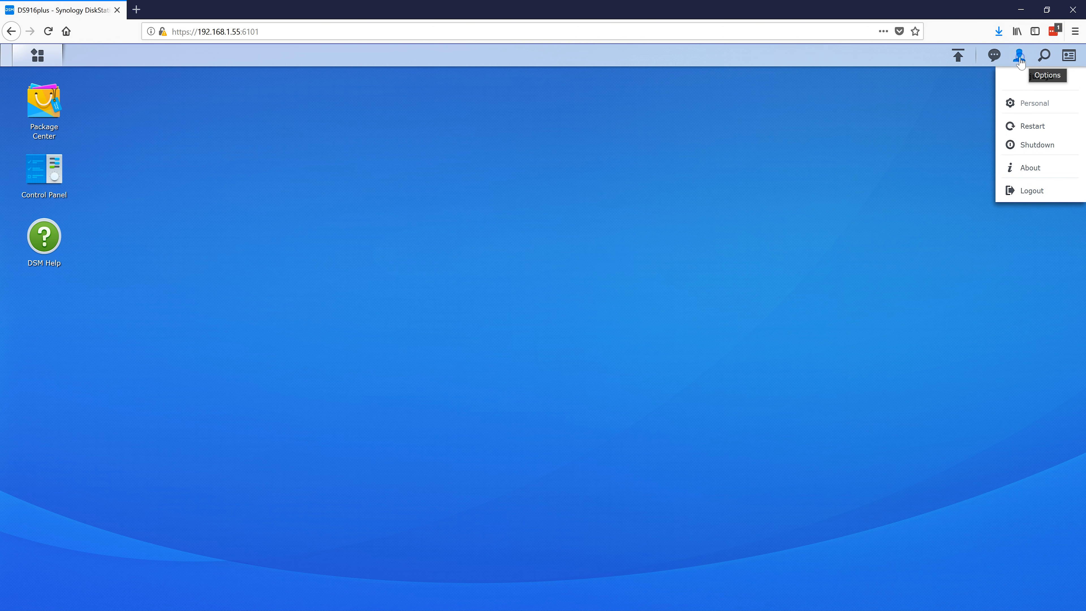
Step: In Personal settings, start 2-step verification and pick Outlook in the email setup wizard
{"action": "left_click", "coordinate": [1037, 102]}
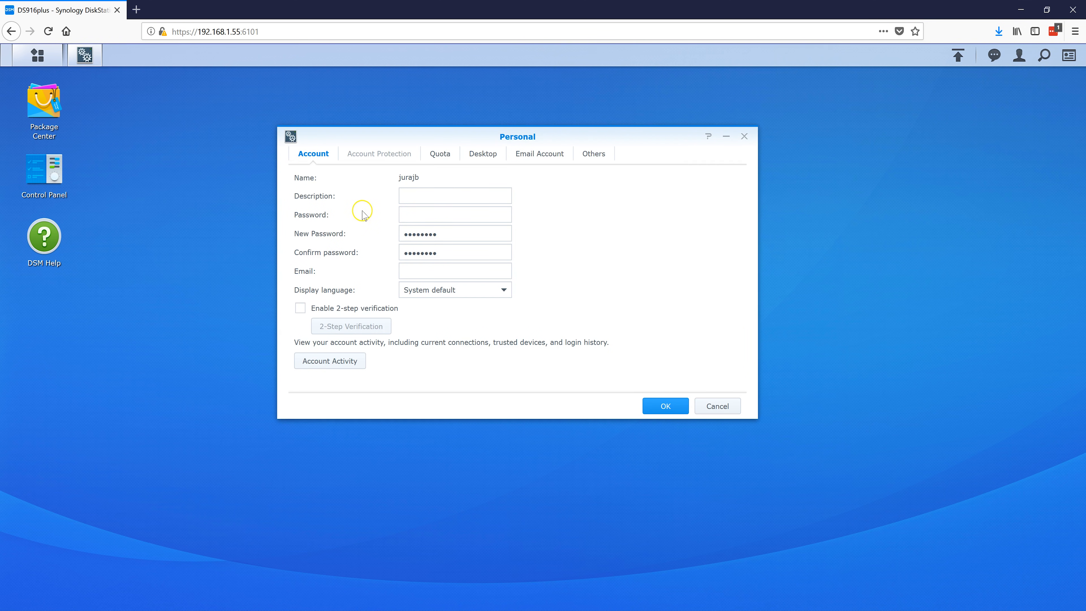
{"action": "left_click", "coordinate": [300, 308]}
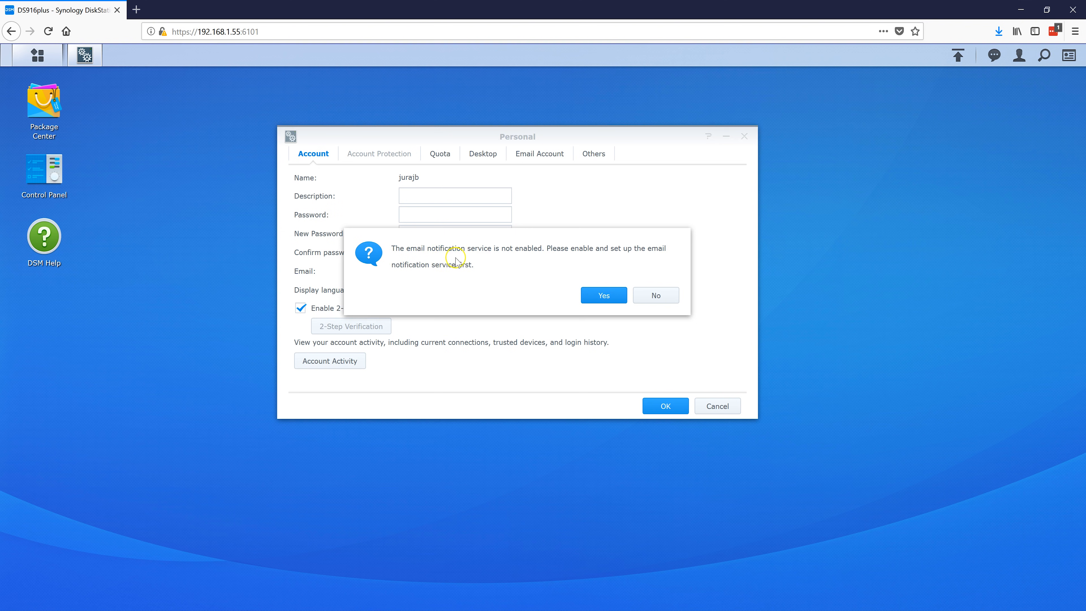
{"action": "left_click", "coordinate": [593, 299]}
{"action": "left_click", "coordinate": [565, 257]}
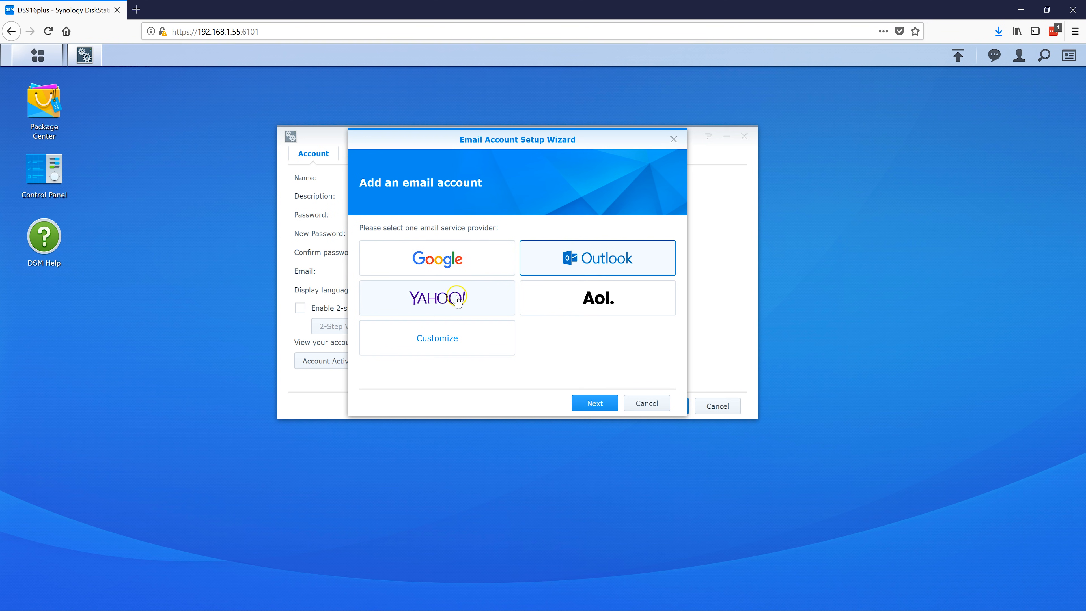
{"action": "left_click", "coordinate": [461, 341]}
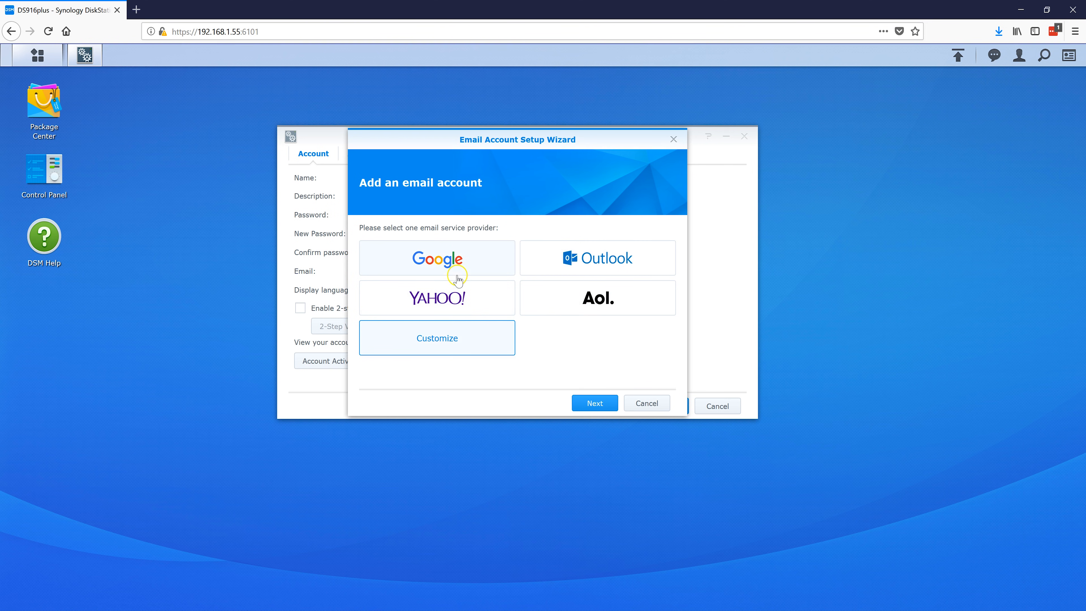
{"action": "left_click", "coordinate": [579, 259]}
{"action": "left_click", "coordinate": [608, 404]}
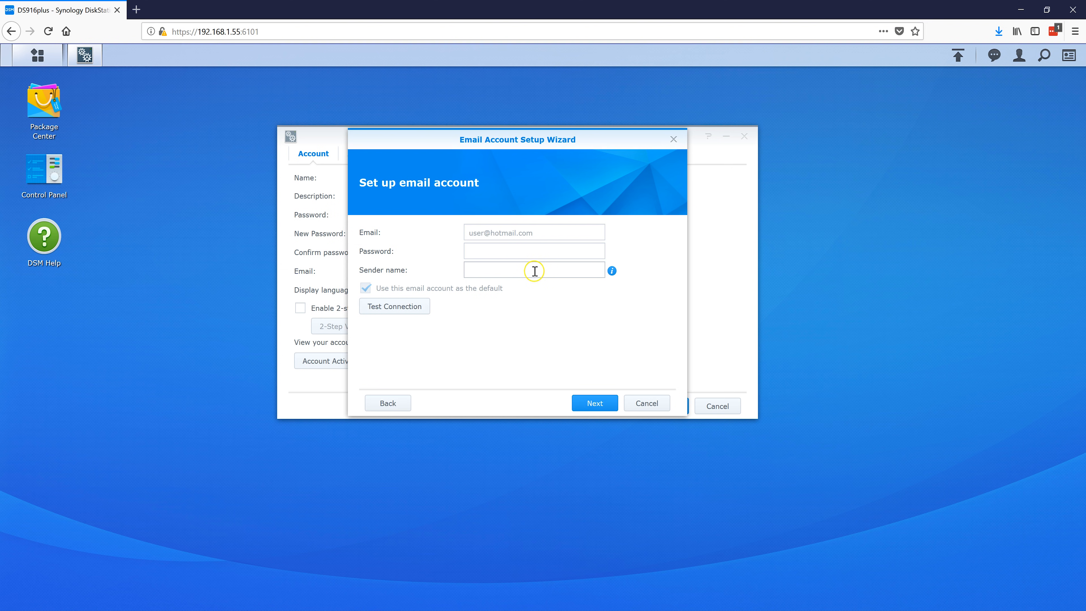
Step: Enter the Hotmail address and password, pass the connection test, and finish the email setup
{"action": "left_click", "coordinate": [514, 233]}
{"action": "key", "text": "Tab"}
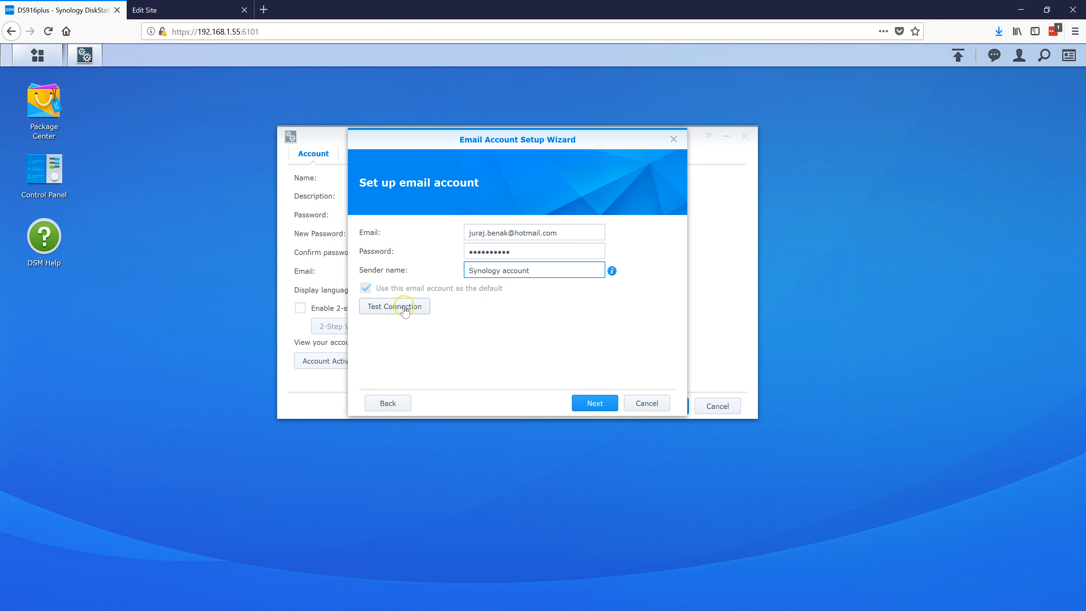
{"action": "left_click", "coordinate": [403, 308]}
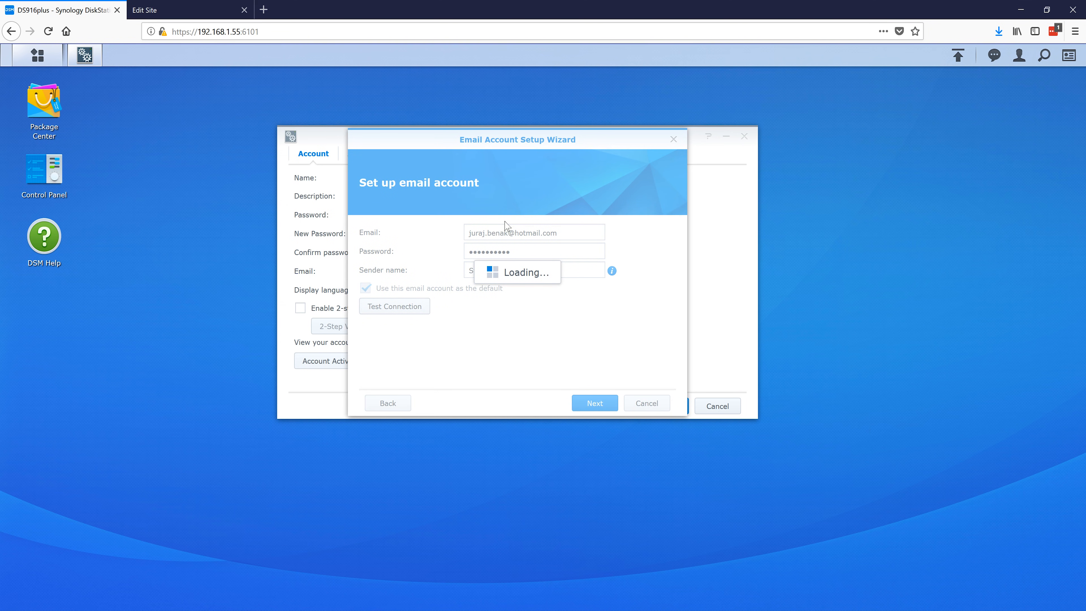
{"action": "left_click", "coordinate": [597, 397]}
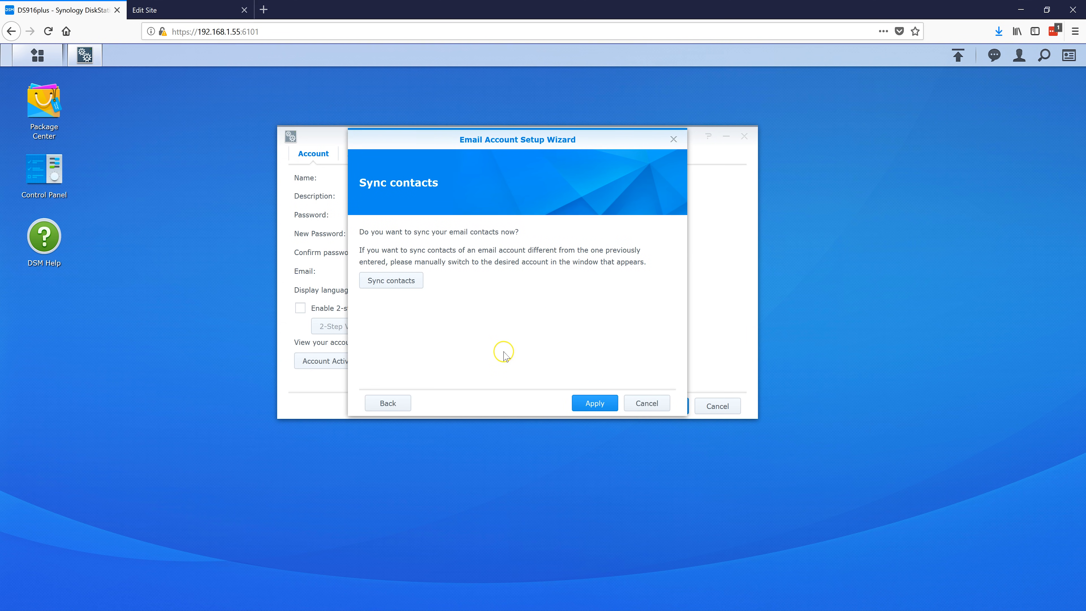
{"action": "left_click", "coordinate": [601, 403]}
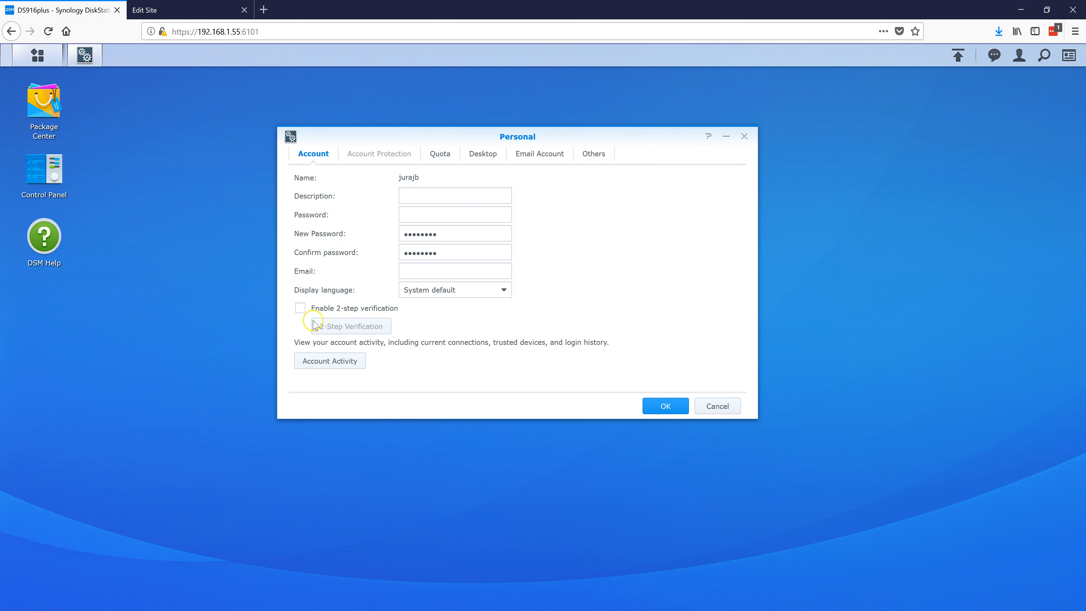
Step: Enable 2-step verification with a recovery email and the authenticator app's six-digit code
{"action": "left_click", "coordinate": [300, 308]}
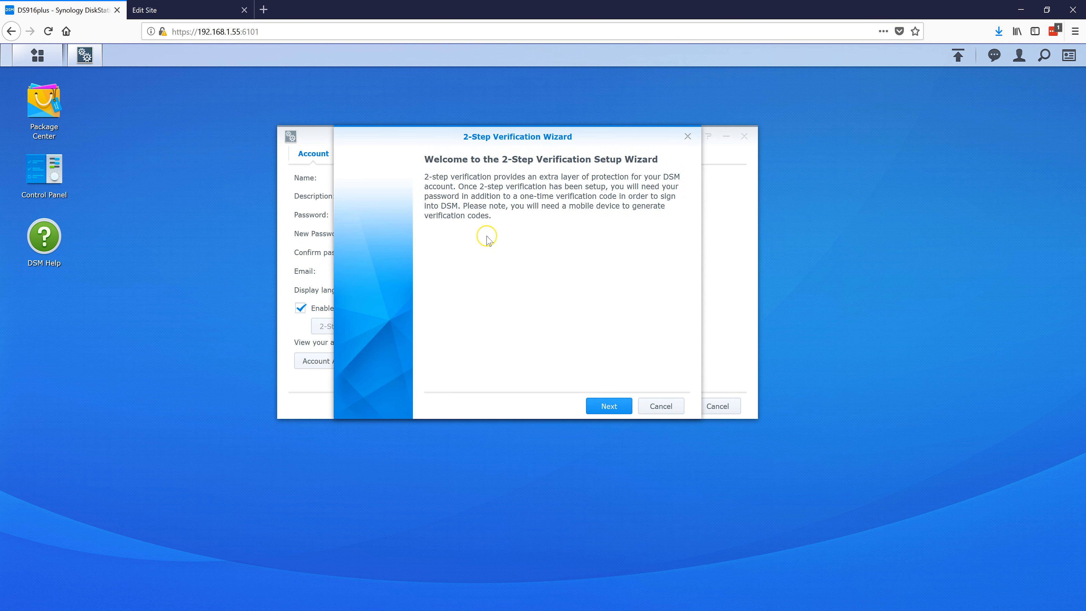
{"action": "left_click", "coordinate": [595, 404]}
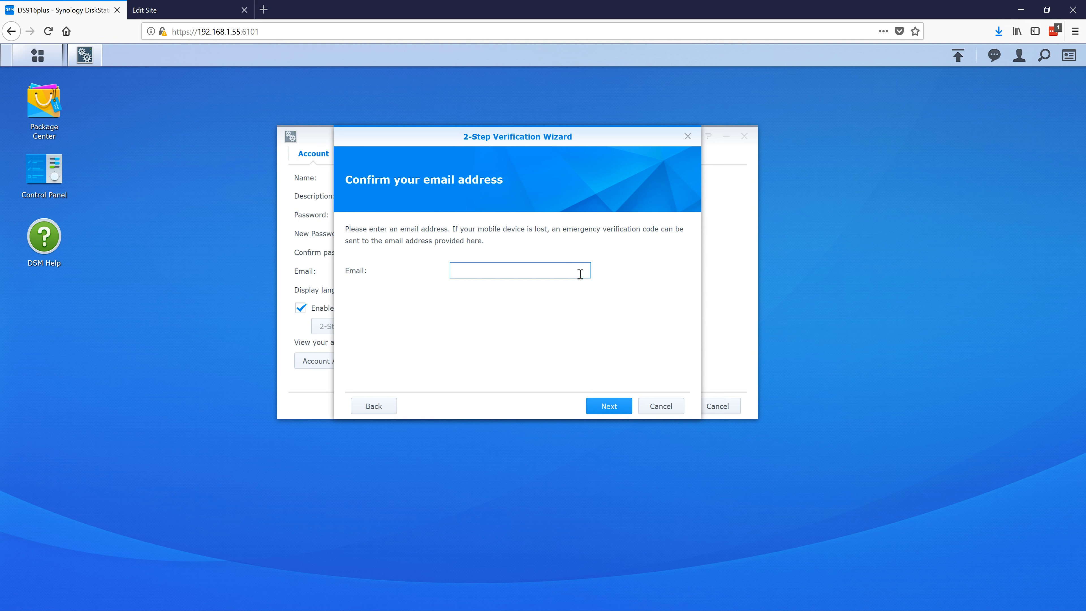
{"action": "left_click", "coordinate": [608, 404]}
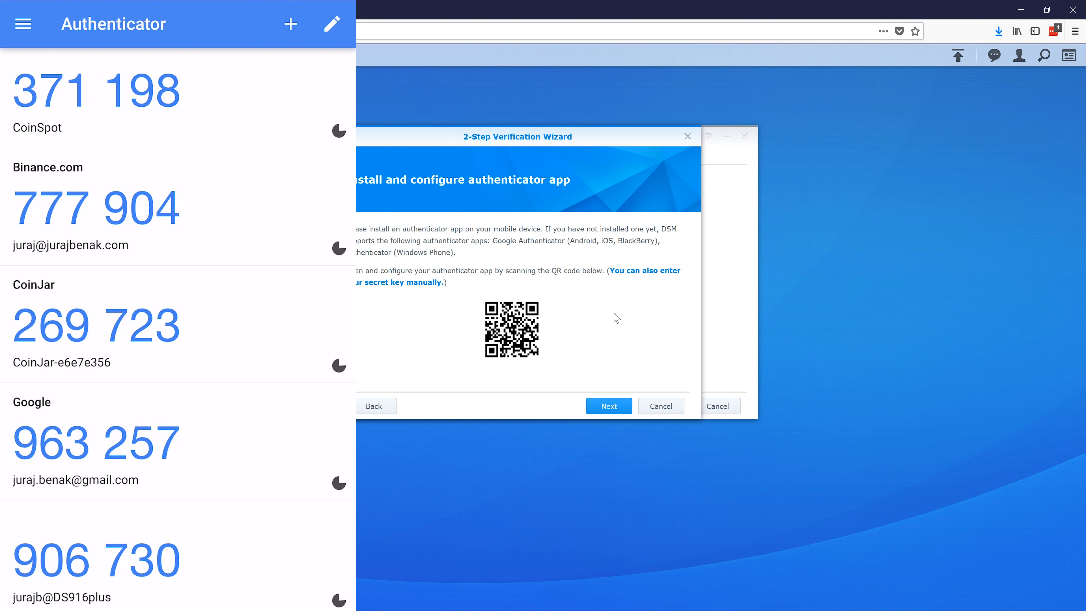
{"action": "key", "text": "Return"}
{"action": "left_click", "coordinate": [609, 406]}
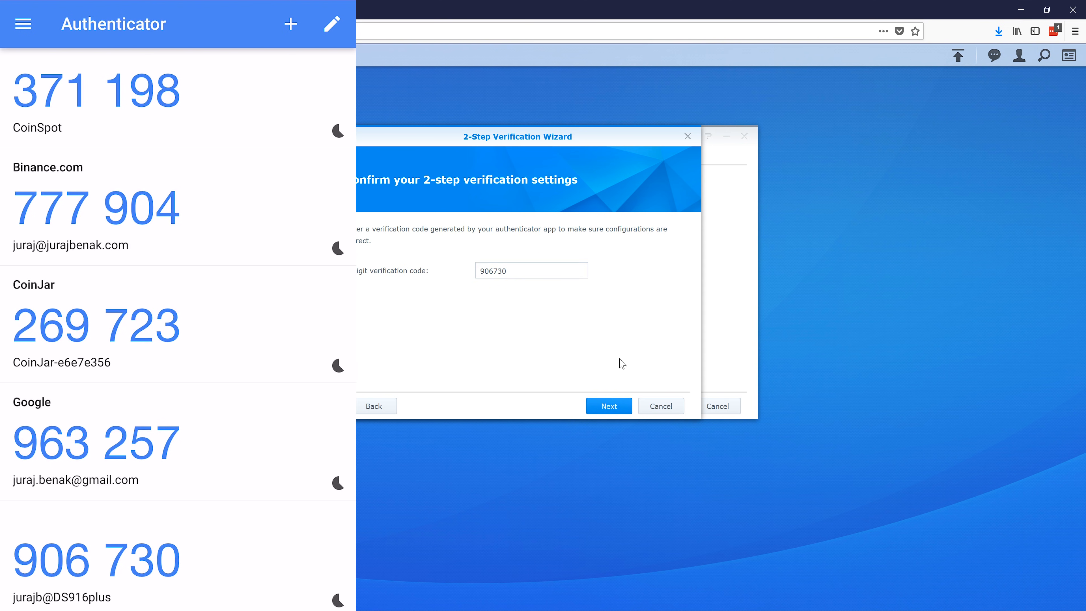
{"action": "left_click", "coordinate": [661, 405]}
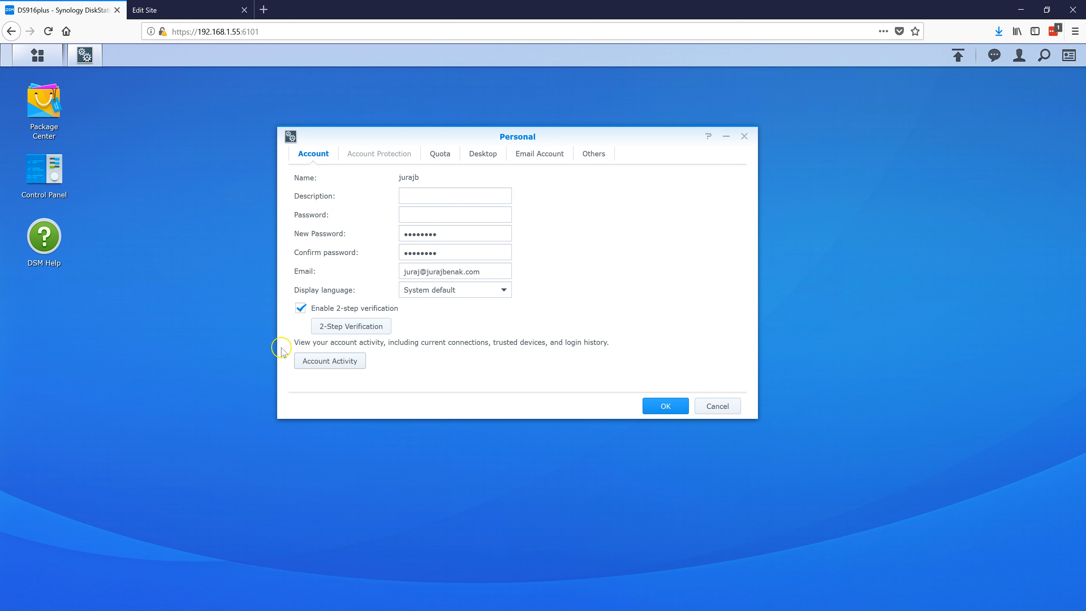
Step: Remember this computer in Account Activity, review login history and connected users, then close
{"action": "left_click", "coordinate": [329, 363]}
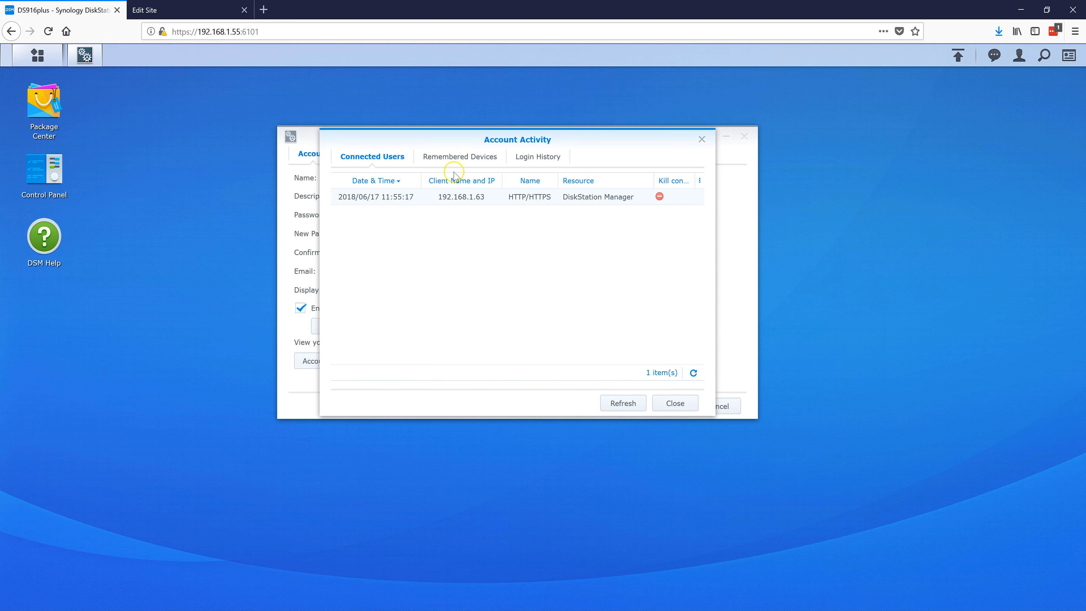
{"action": "left_click", "coordinate": [467, 158]}
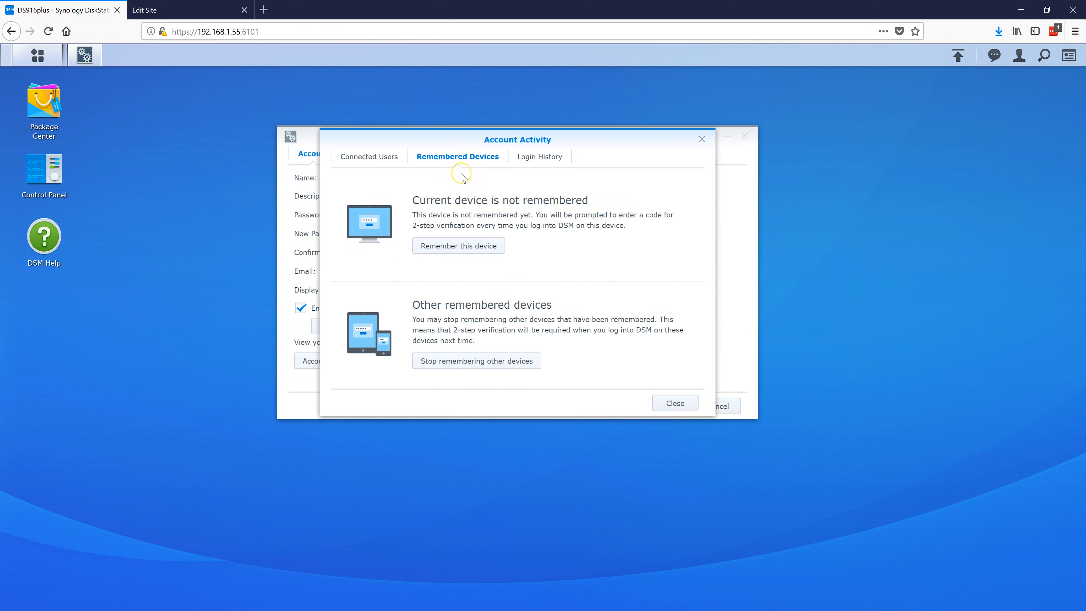
{"action": "left_click", "coordinate": [461, 245]}
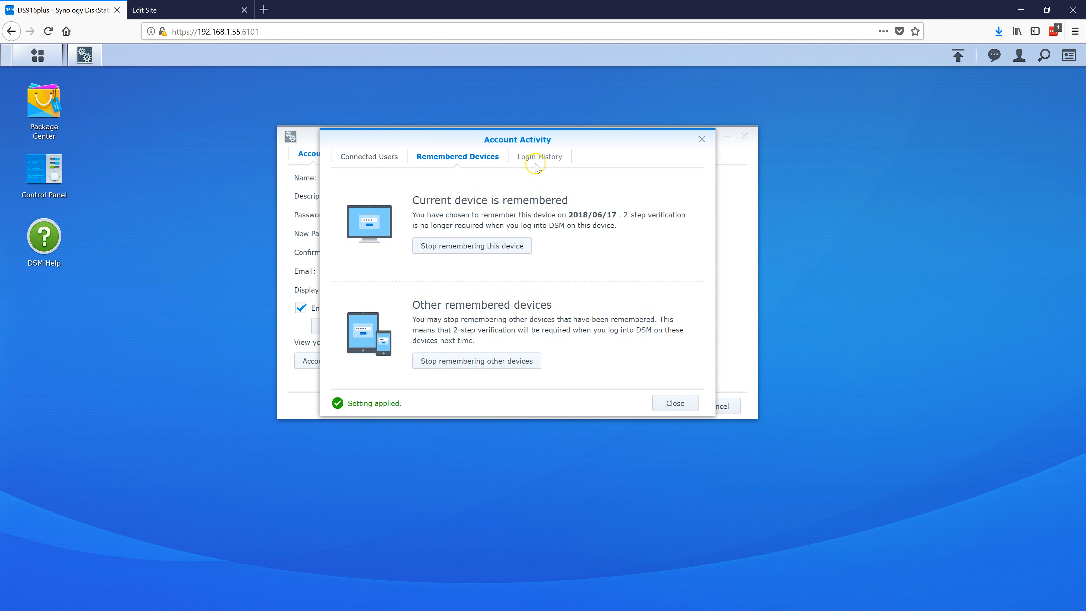
{"action": "left_click", "coordinate": [525, 160]}
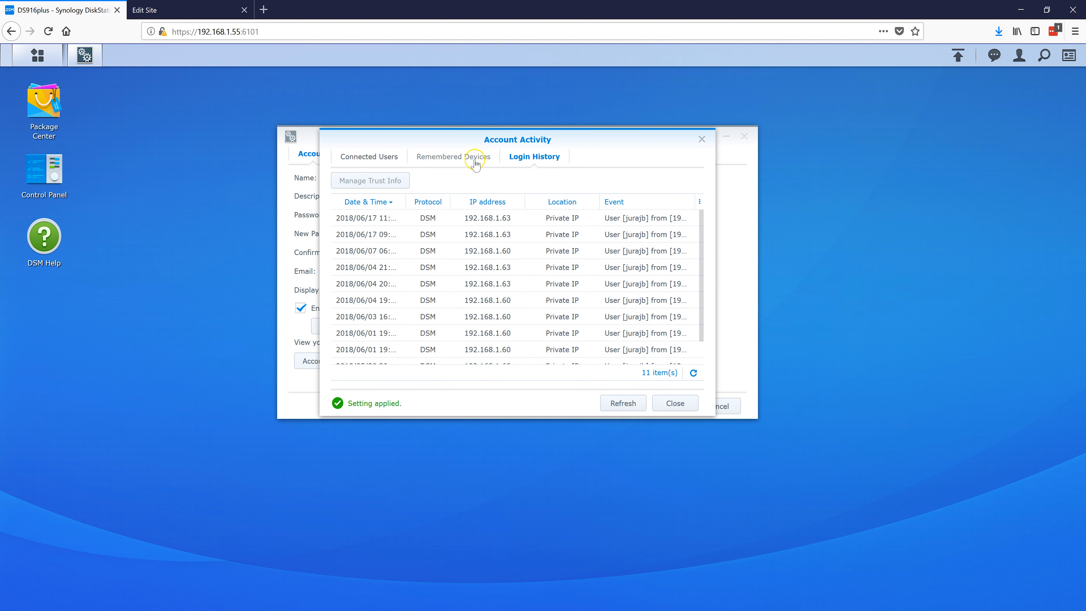
{"action": "left_click", "coordinate": [451, 162]}
{"action": "left_click", "coordinate": [394, 162]}
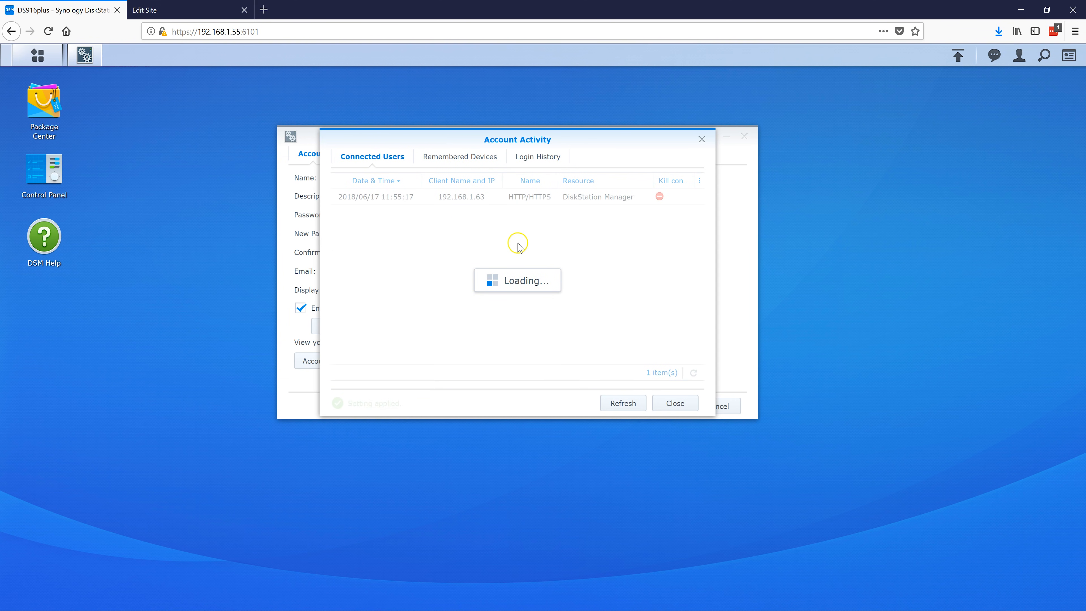
{"action": "left_click", "coordinate": [669, 406]}
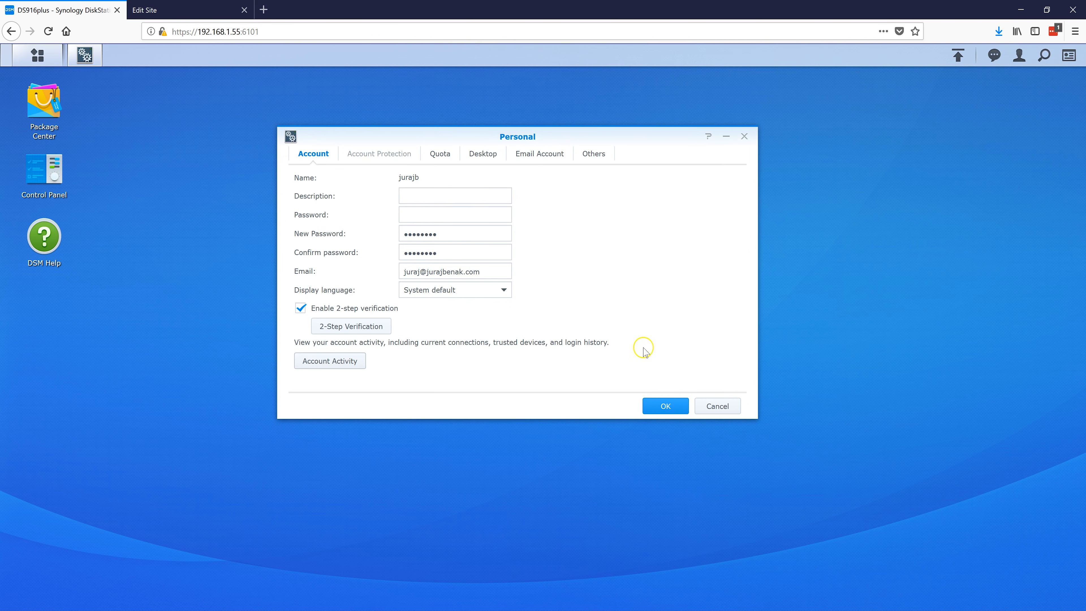
{"action": "left_click", "coordinate": [667, 406]}
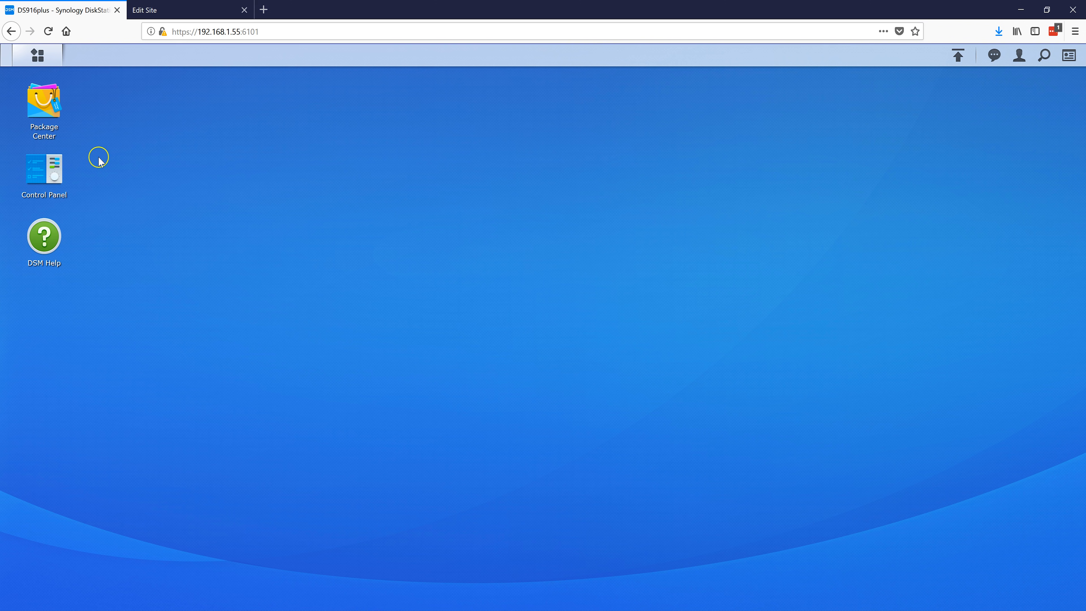
Step: Open the DSM update settings in Control Panel and inspect the install-mode choices
{"action": "left_click", "coordinate": [45, 173]}
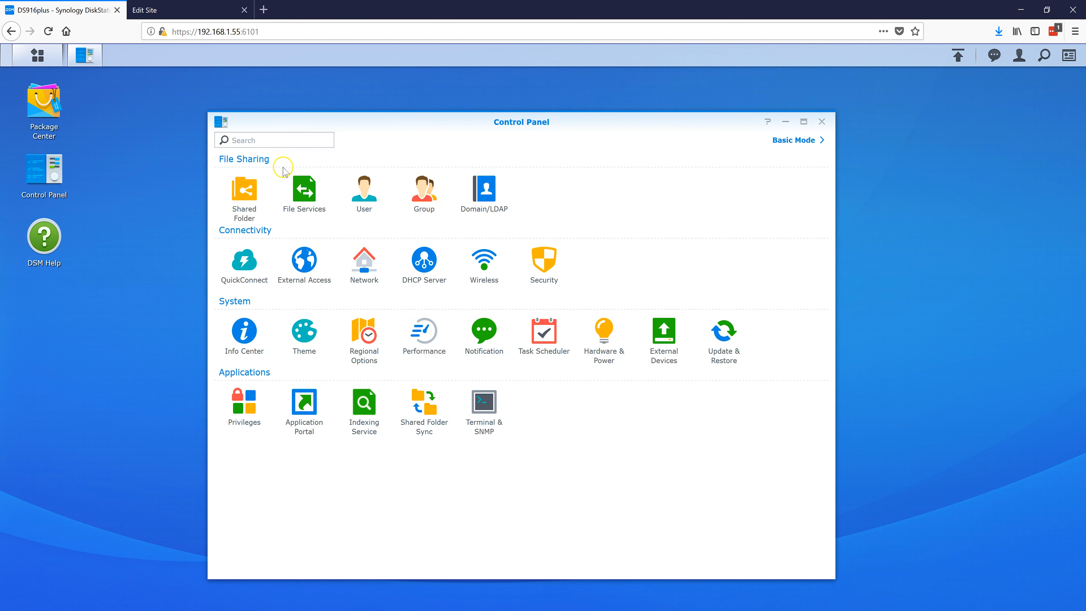
{"action": "left_click", "coordinate": [722, 332]}
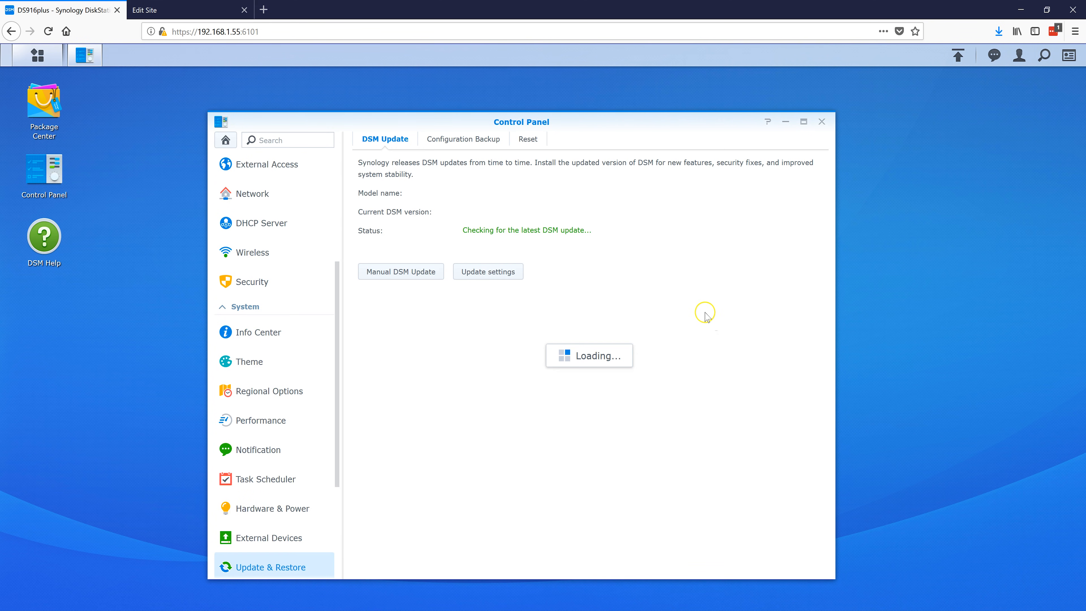
{"action": "left_click", "coordinate": [483, 273]}
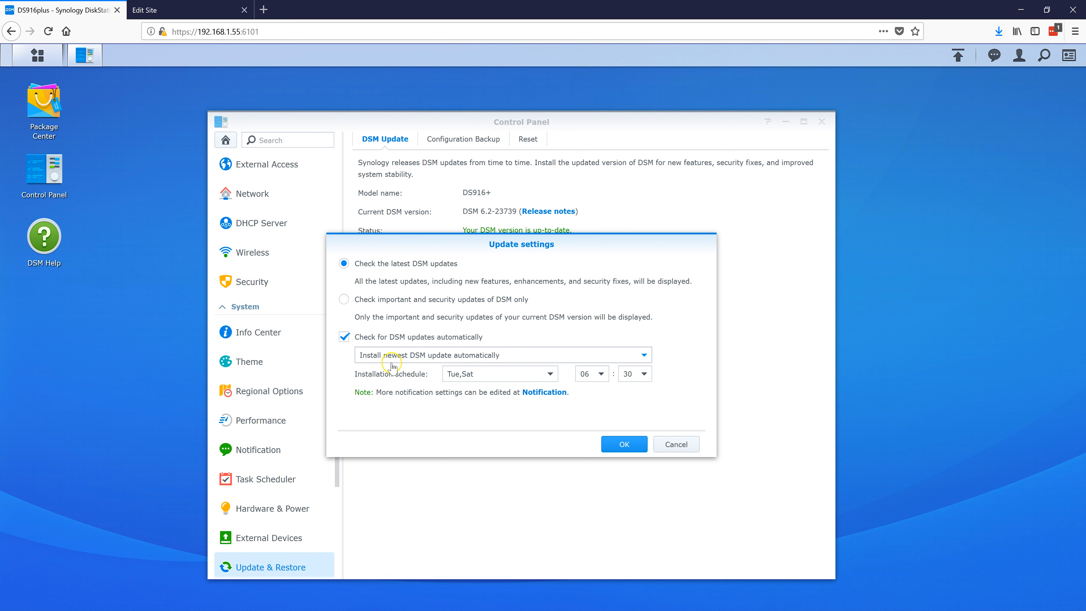
{"action": "left_click", "coordinate": [462, 357]}
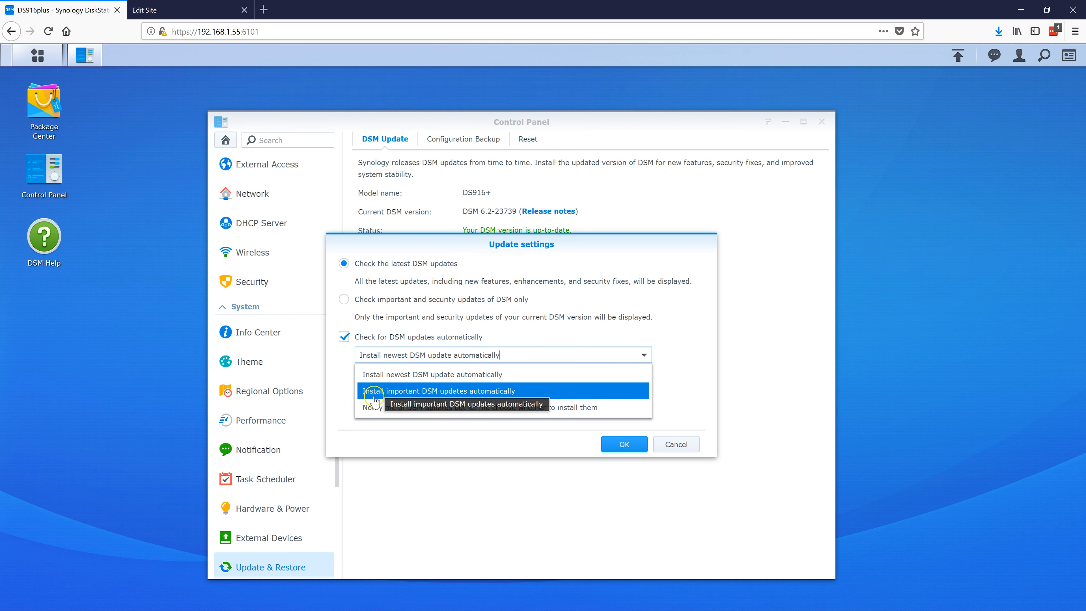
{"action": "left_click", "coordinate": [405, 411]}
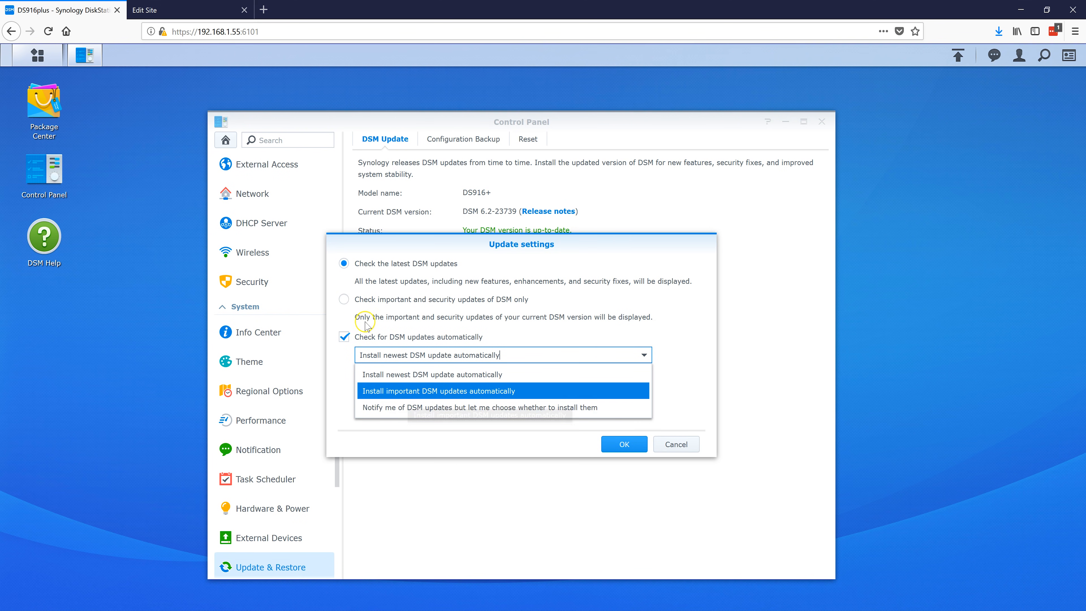
{"action": "left_click", "coordinate": [341, 317]}
Step: Recheck the install-mode choices, cancel the update settings unchanged, and launch Package Center
{"action": "left_click", "coordinate": [343, 337]}
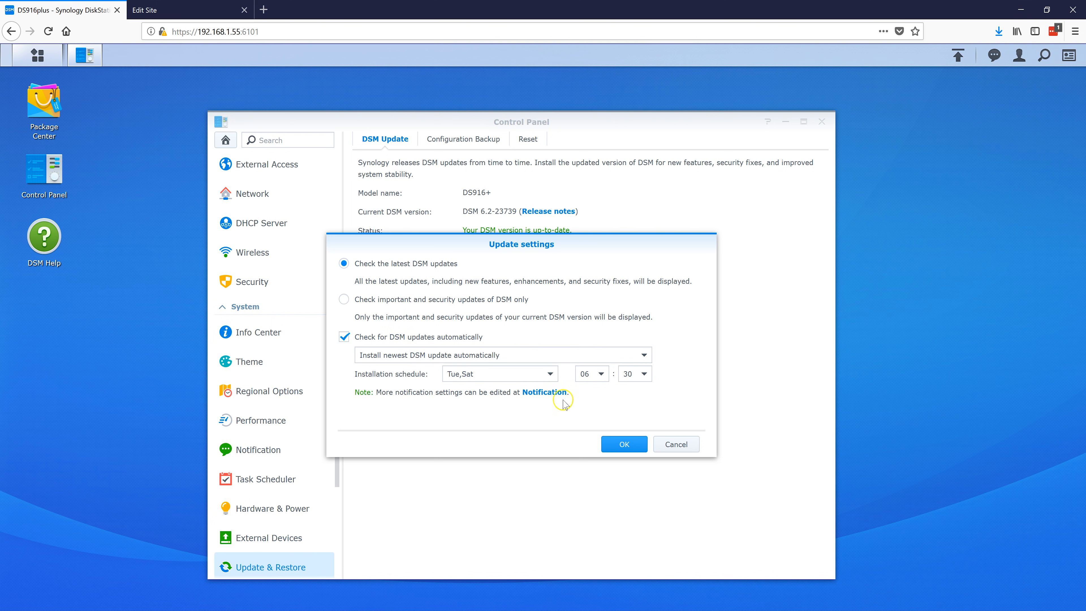
{"action": "left_click", "coordinate": [479, 359]}
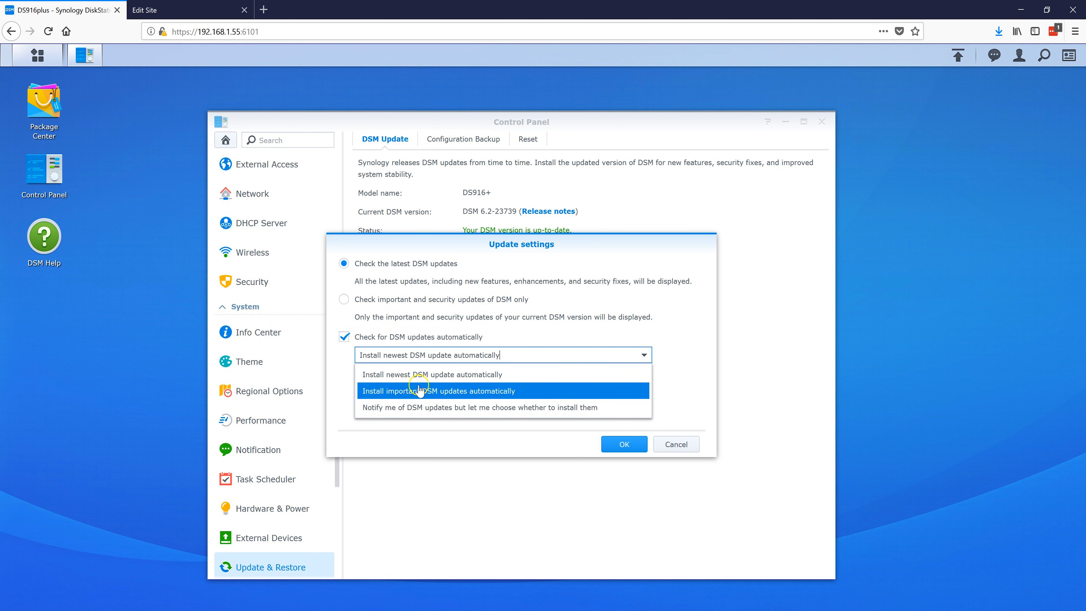
{"action": "left_click", "coordinate": [554, 262]}
{"action": "left_click", "coordinate": [670, 445]}
{"action": "left_click", "coordinate": [42, 110]}
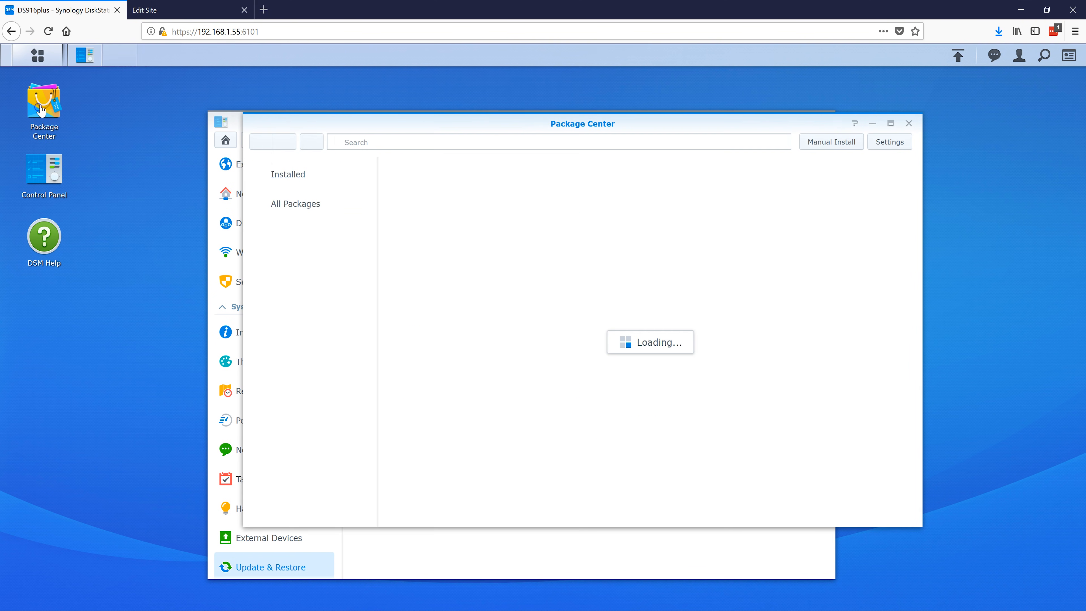
Step: In Package Center's Auto-update settings, enable package auto-updates restricted to 'Only packages below'
{"action": "left_click", "coordinate": [898, 146]}
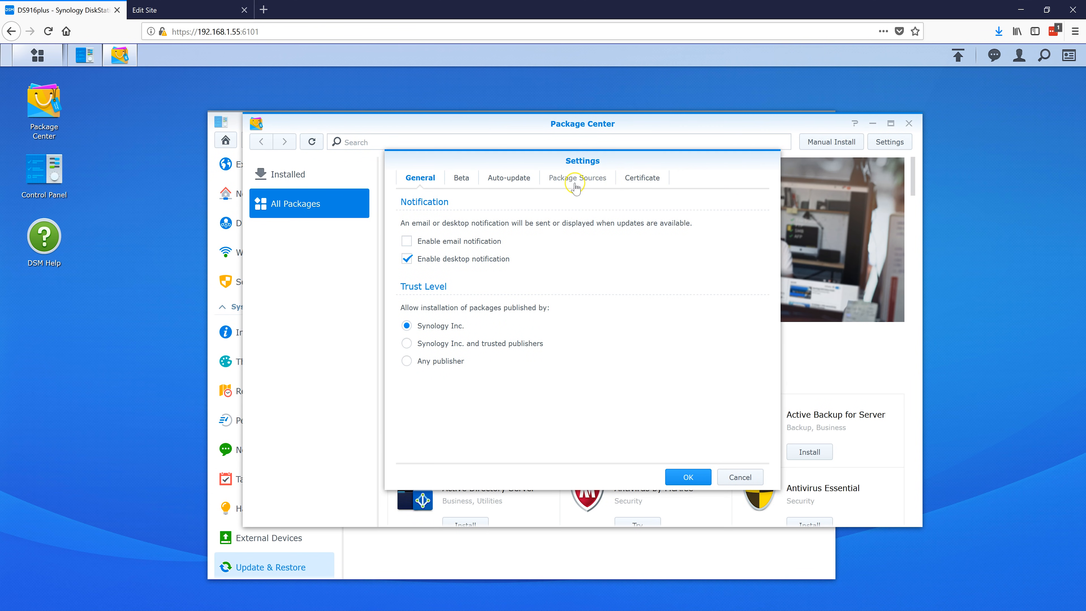
{"action": "left_click", "coordinate": [516, 178]}
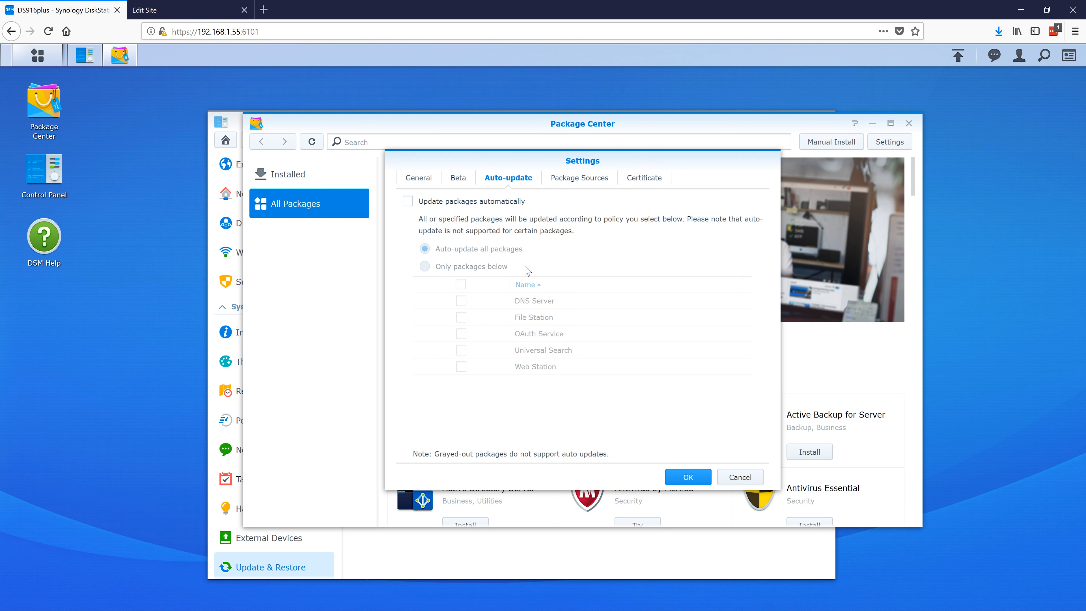
{"action": "left_click", "coordinate": [410, 203]}
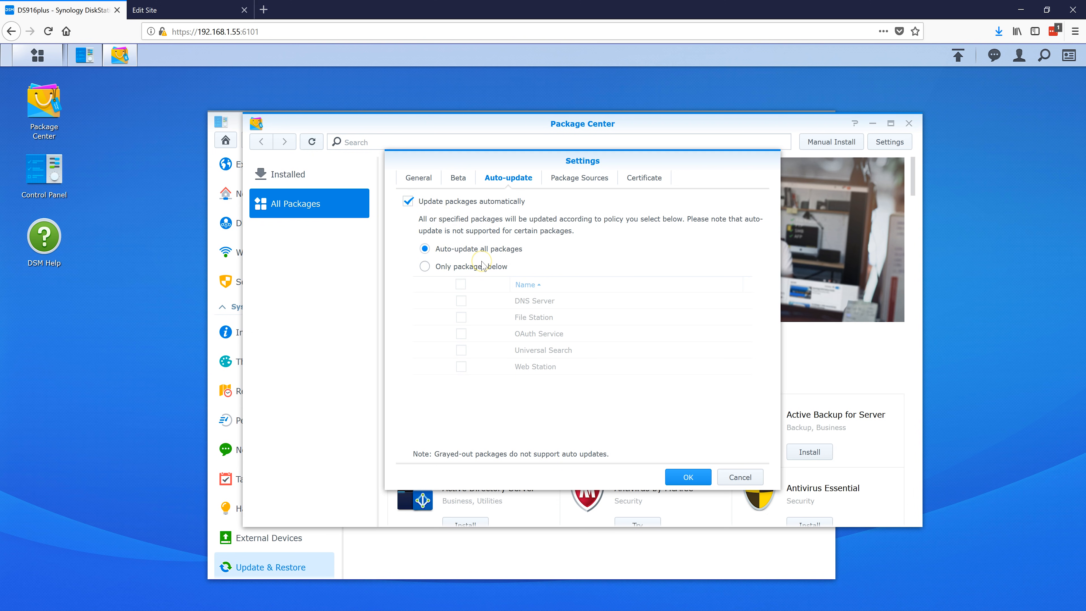
{"action": "left_click", "coordinate": [425, 267]}
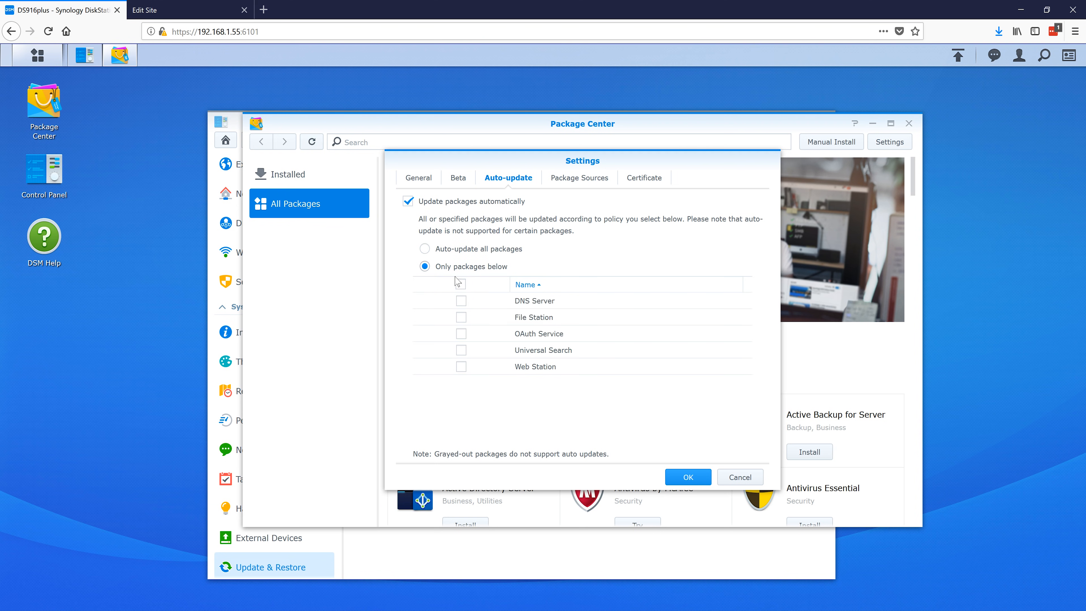